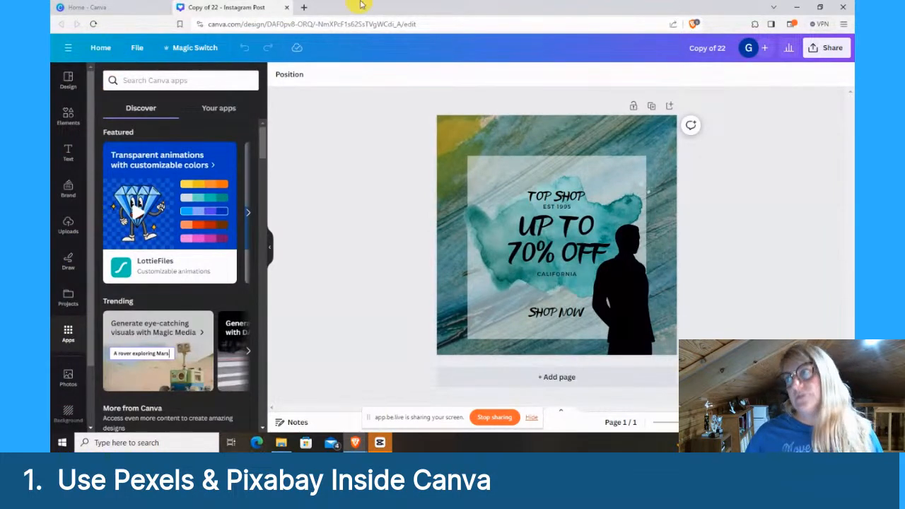
Step: Create a new blank Facebook Post (Landscape) design by searching the design types for "facebook"
left_click(80, 6)
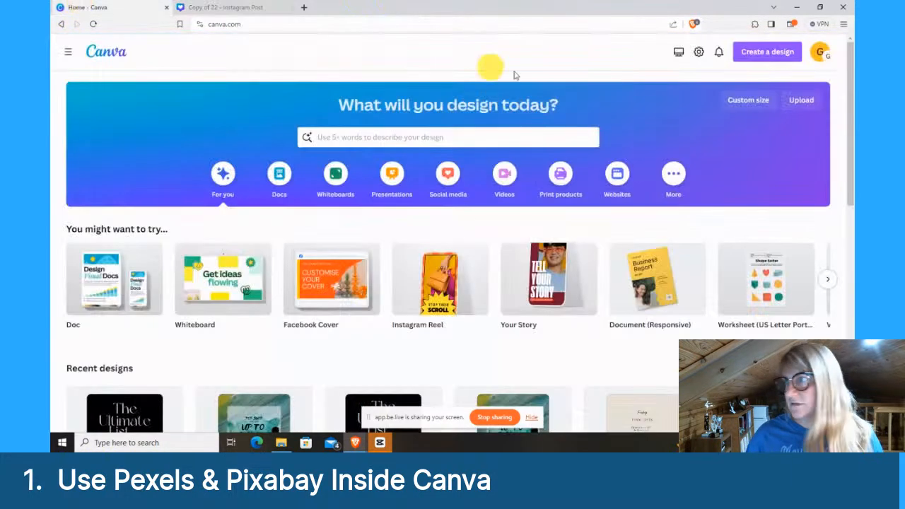
left_click(763, 57)
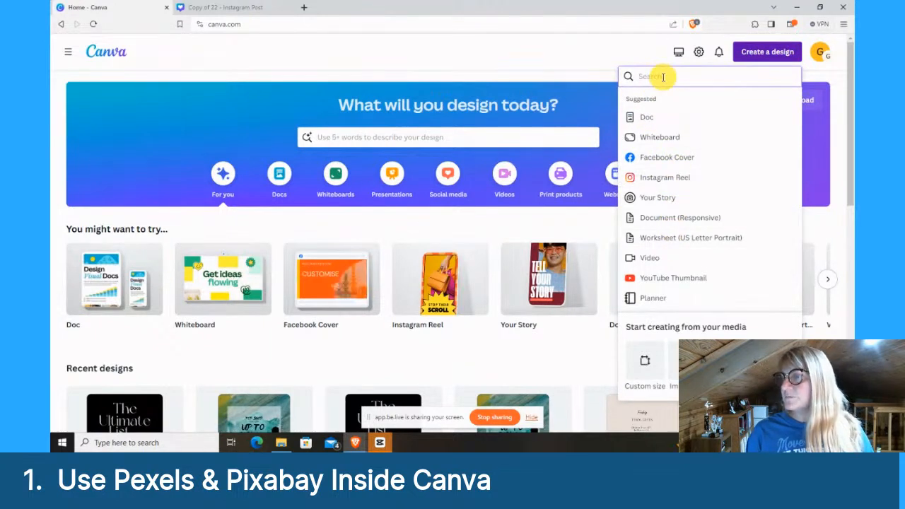
type("facebook")
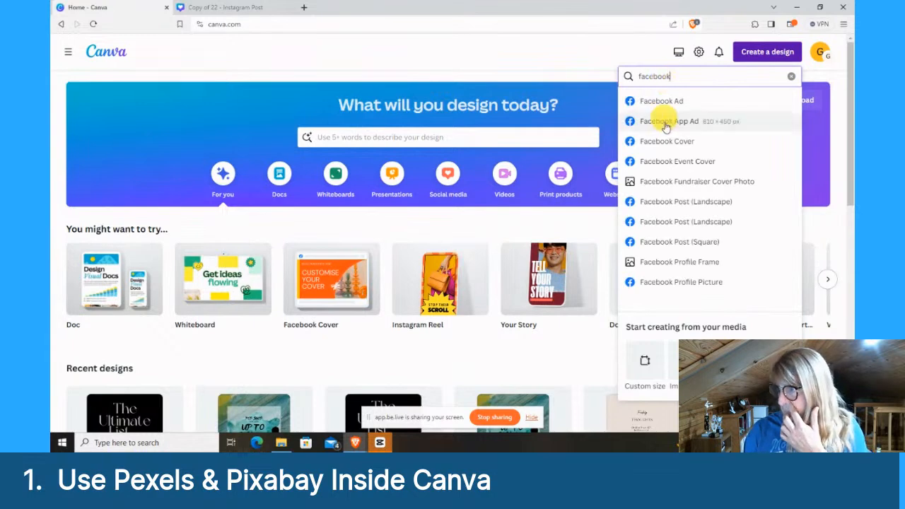
left_click(672, 202)
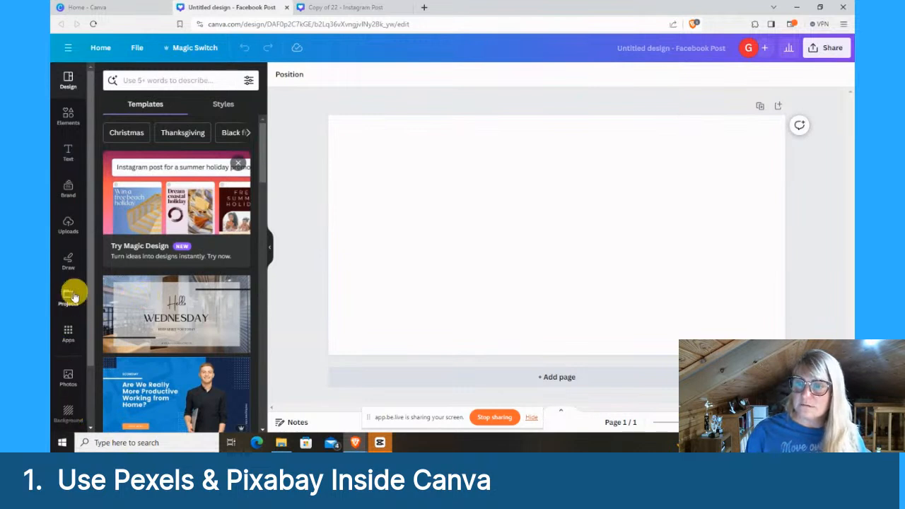
Step: Try the recently used family dinner photo on the blank page and delete it again
left_click(68, 332)
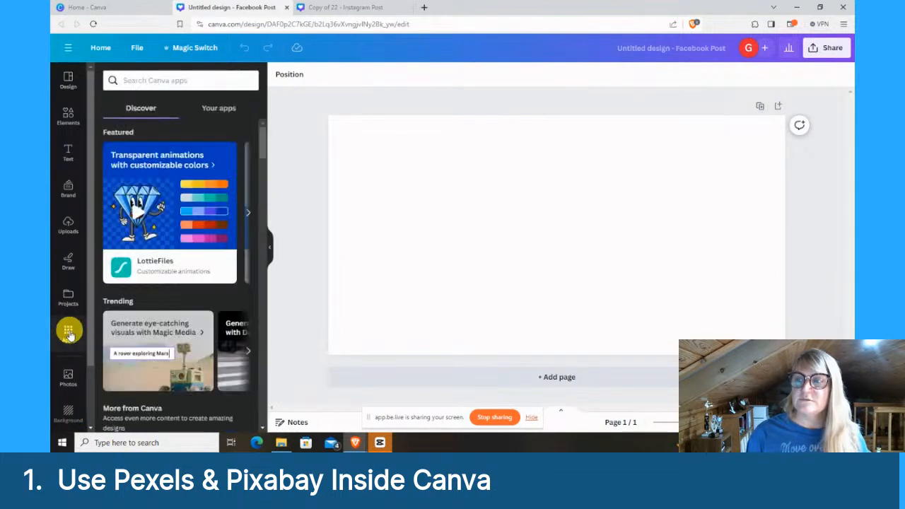
left_click(68, 378)
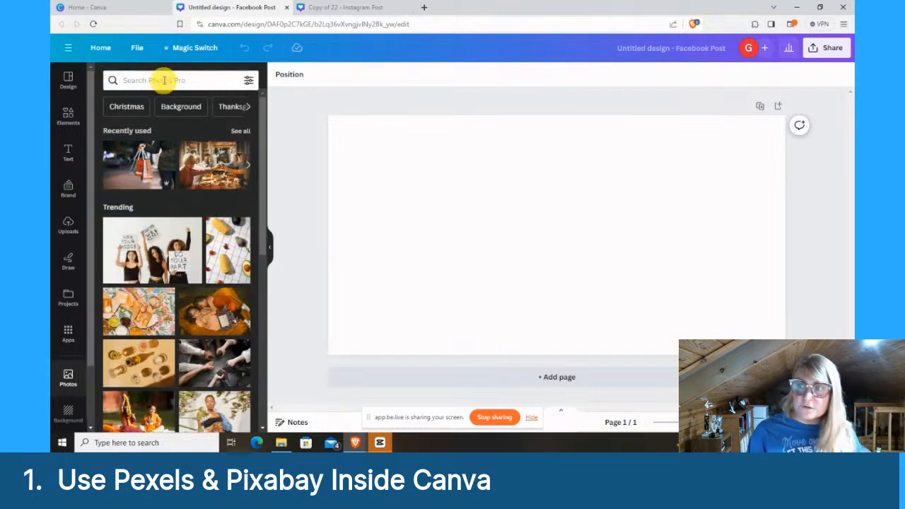
left_click(198, 169)
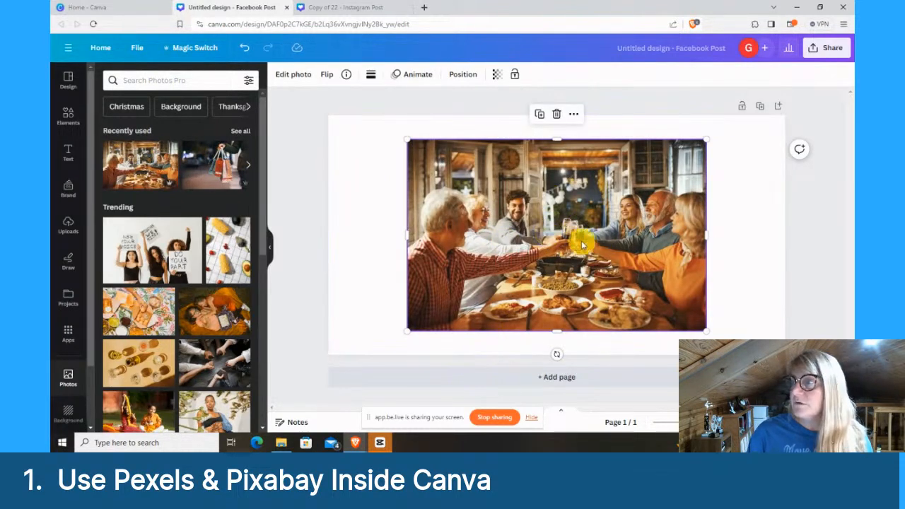
key("Delete")
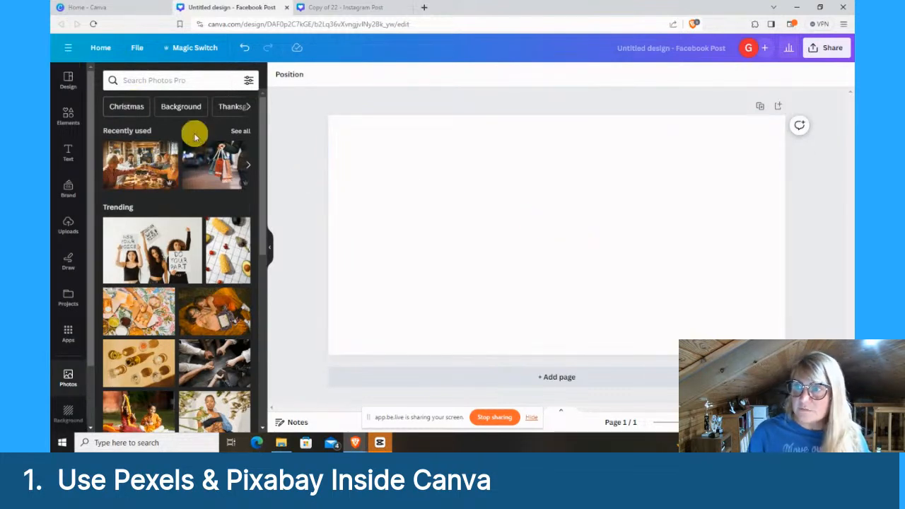
Step: Search the built-in photo library for "thanksgiving family" and look through the images
left_click(171, 79)
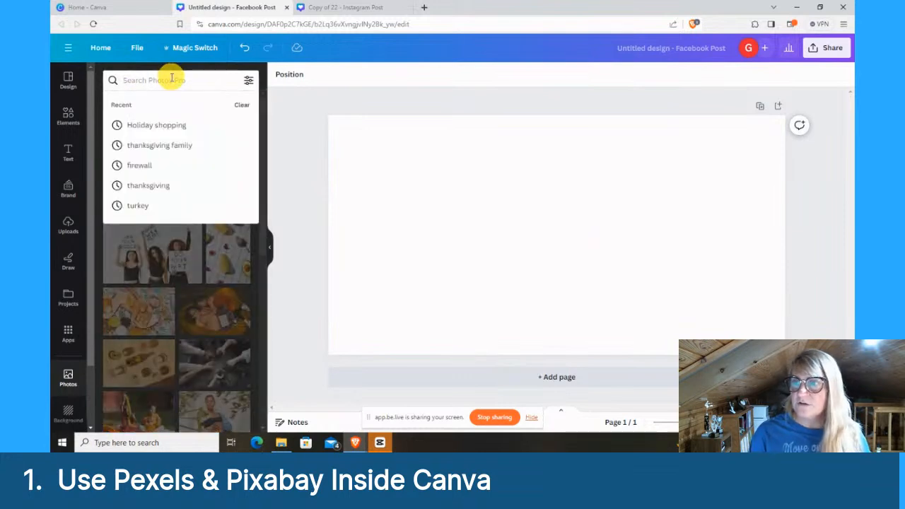
left_click(158, 145)
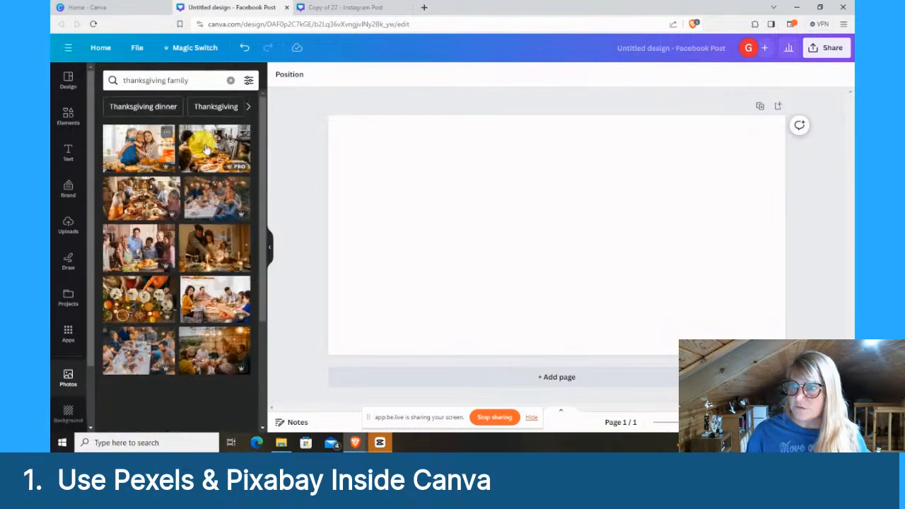
scroll(157, 280, "down", 10)
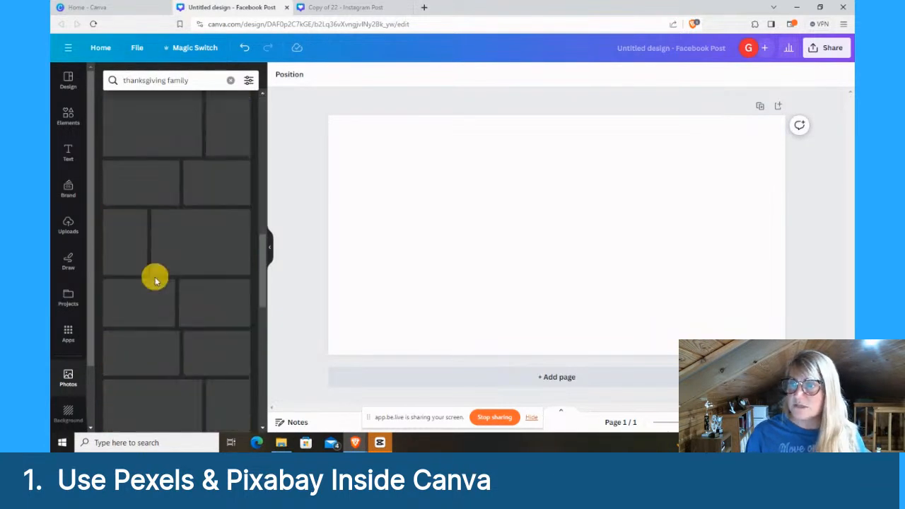
scroll(156, 280, "up", 10)
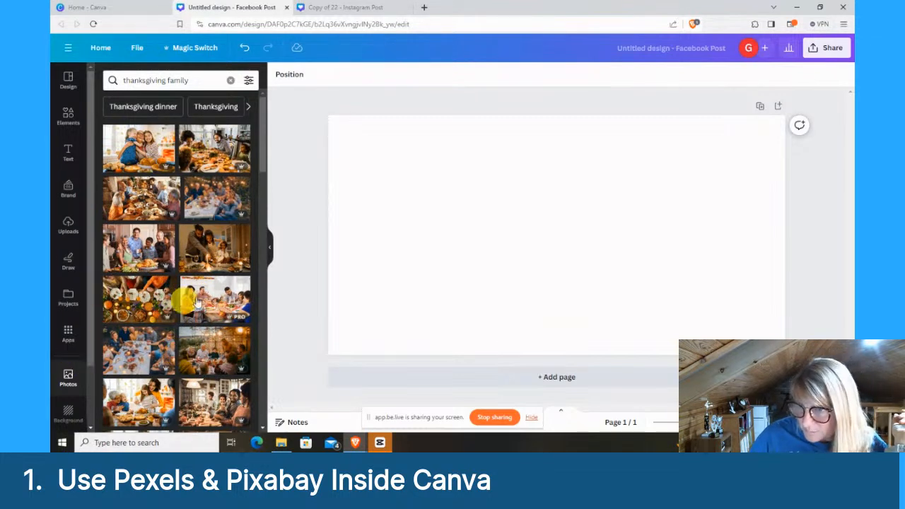
Step: Find the Pixabay app among the Canva apps and open its free image library
left_click(69, 334)
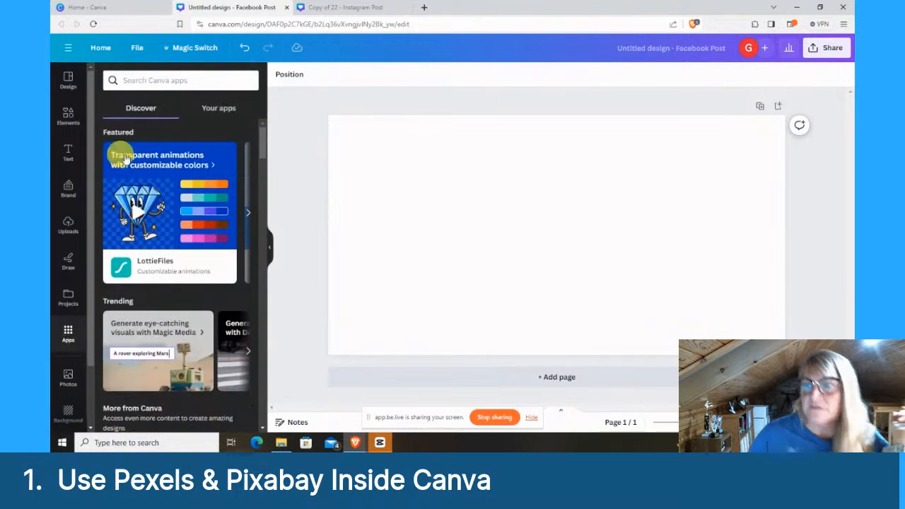
left_click(157, 79)
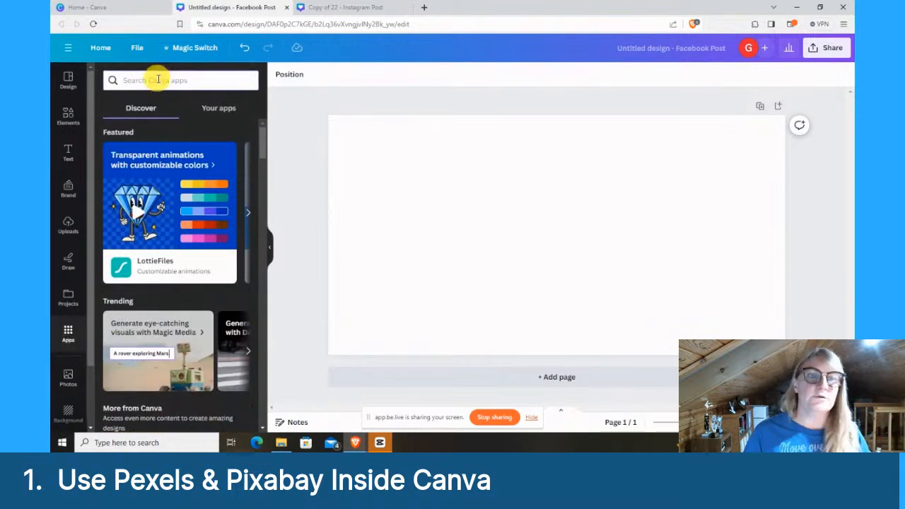
type("pix")
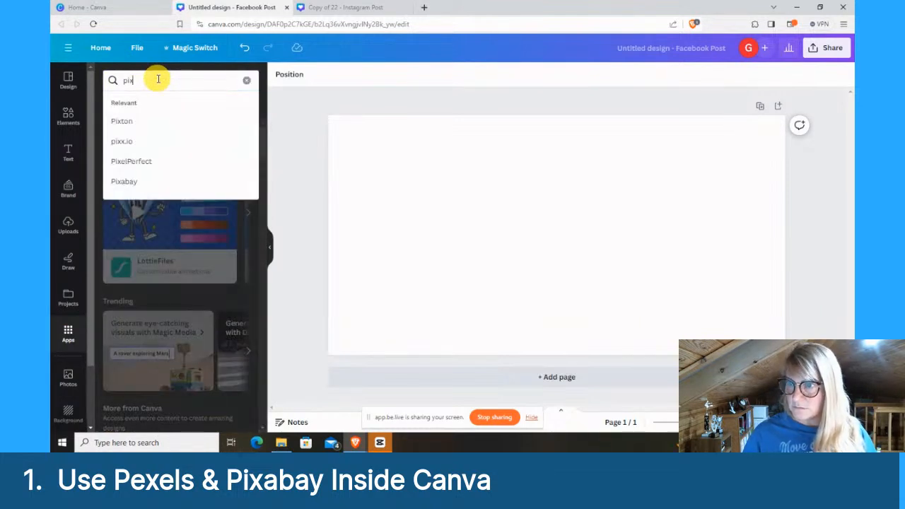
left_click(126, 183)
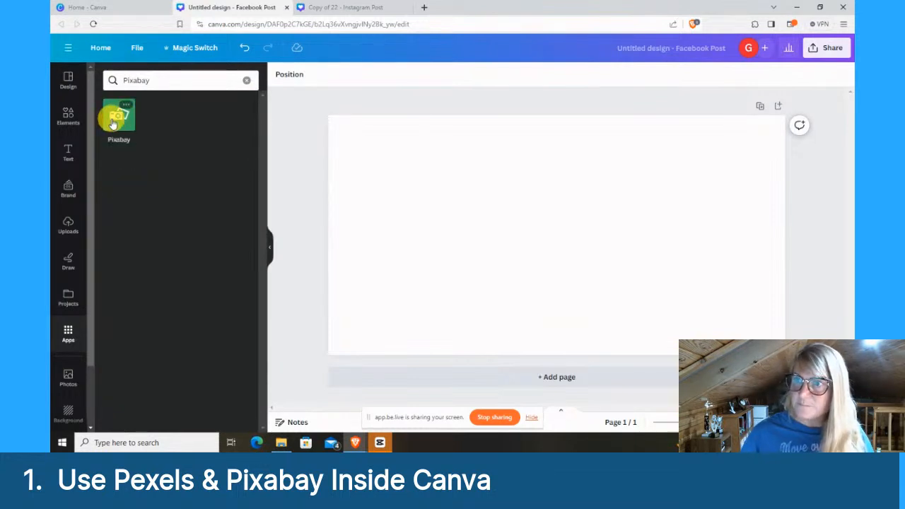
left_click(116, 120)
left_click(183, 383)
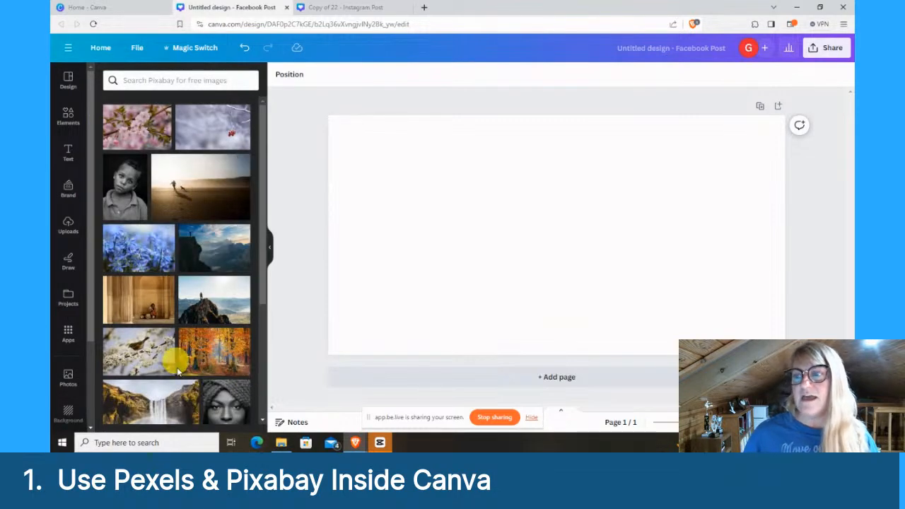
Step: Search Pixabay for "thanksgiving family" and look through the images for a suitable family photo
scroll(177, 364, "down", 3)
scroll(178, 367, "down", 3)
scroll(177, 363, "up", 8)
left_click(161, 82)
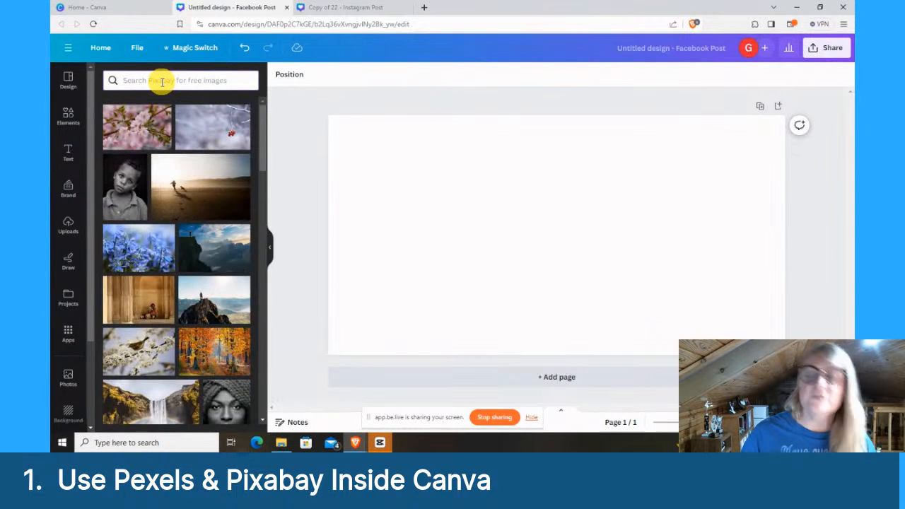
type("than")
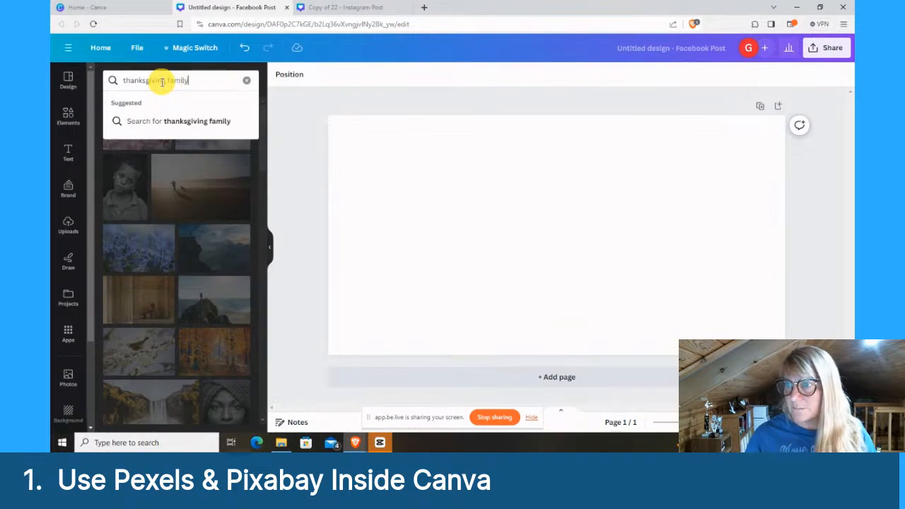
type("ksgiving family")
key("Return")
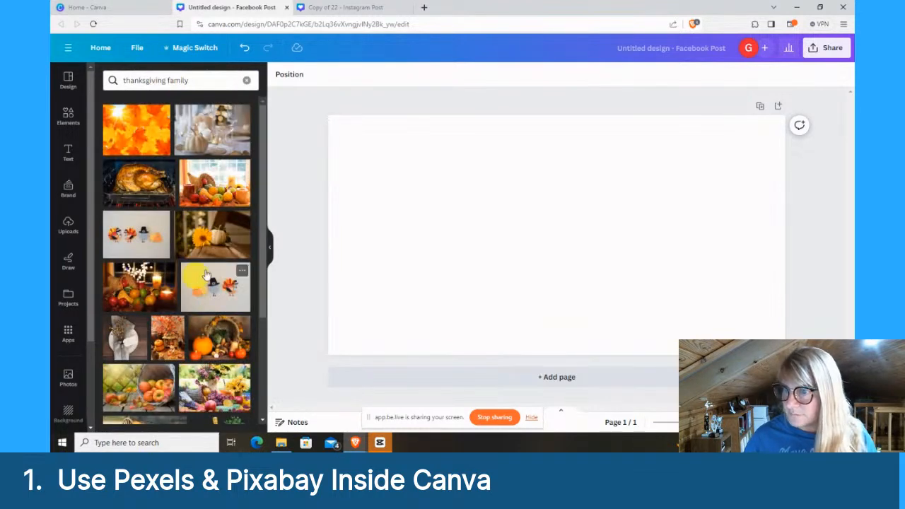
scroll(205, 275, "down", 10)
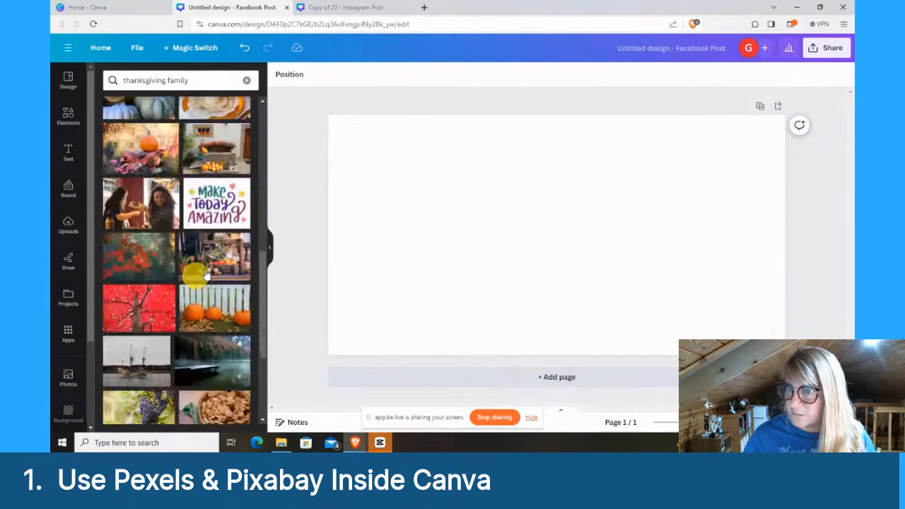
scroll(205, 276, "down", 10)
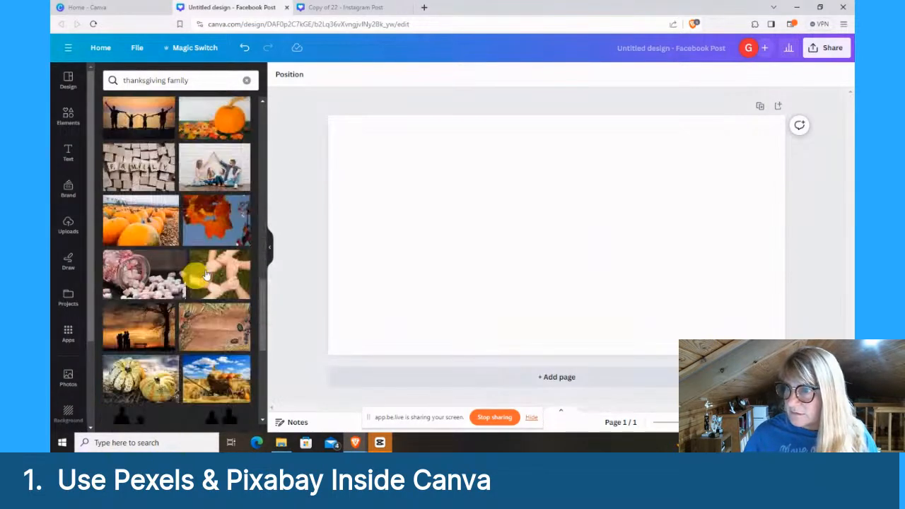
scroll(205, 276, "down", 3)
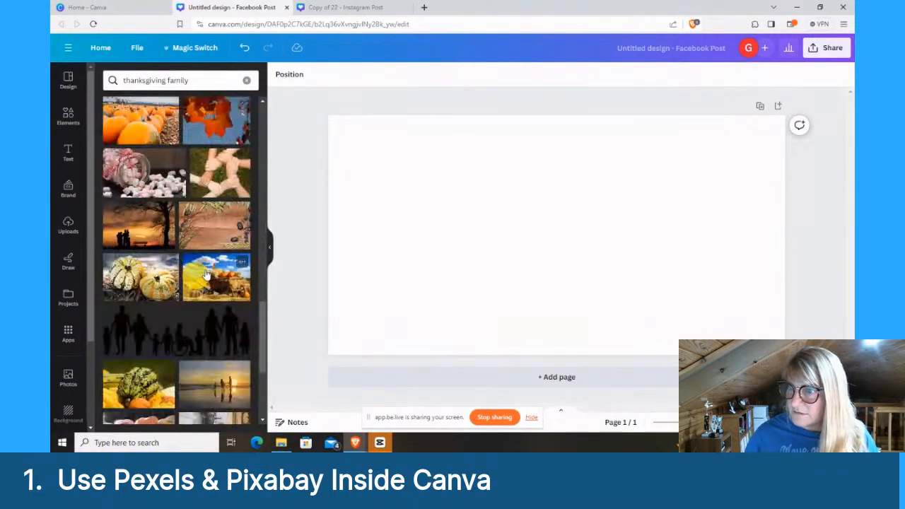
scroll(205, 276, "down", 5)
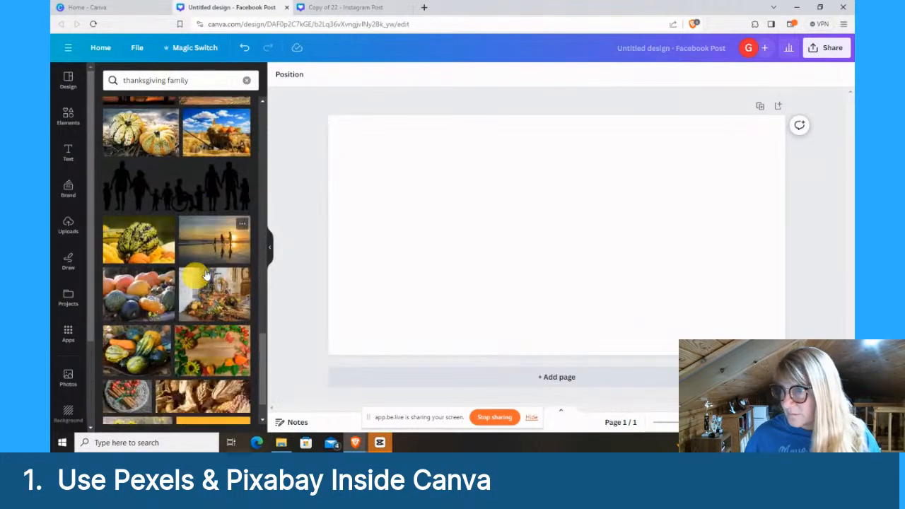
scroll(205, 275, "down", 8)
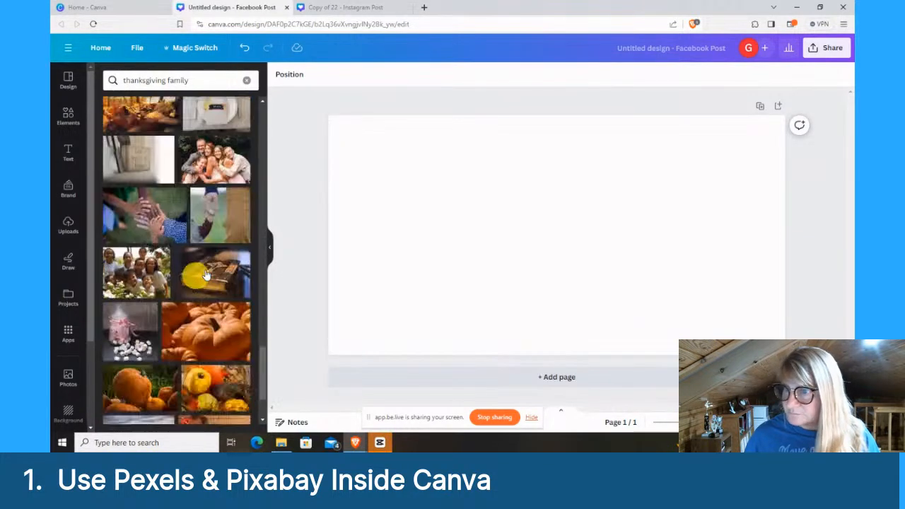
scroll(205, 276, "down", 8)
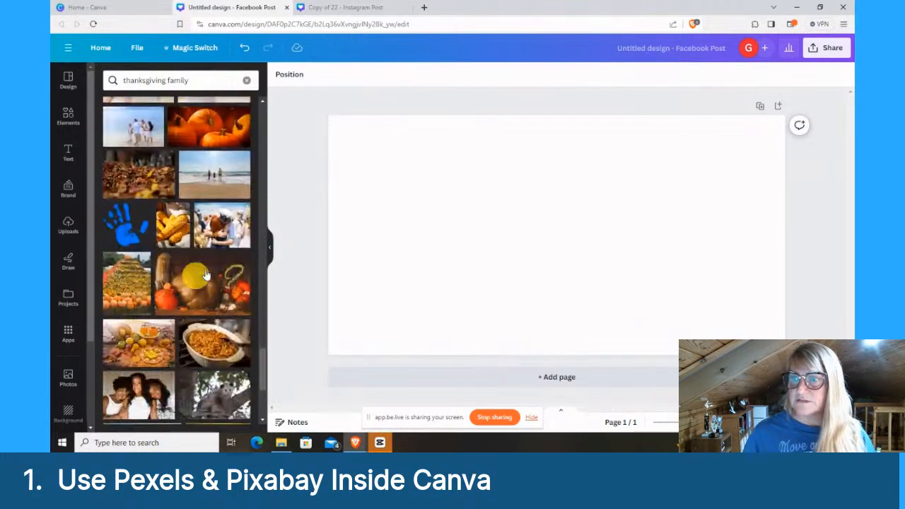
Step: Find the Pexels app among the Canva apps and open its free image library
left_click(68, 334)
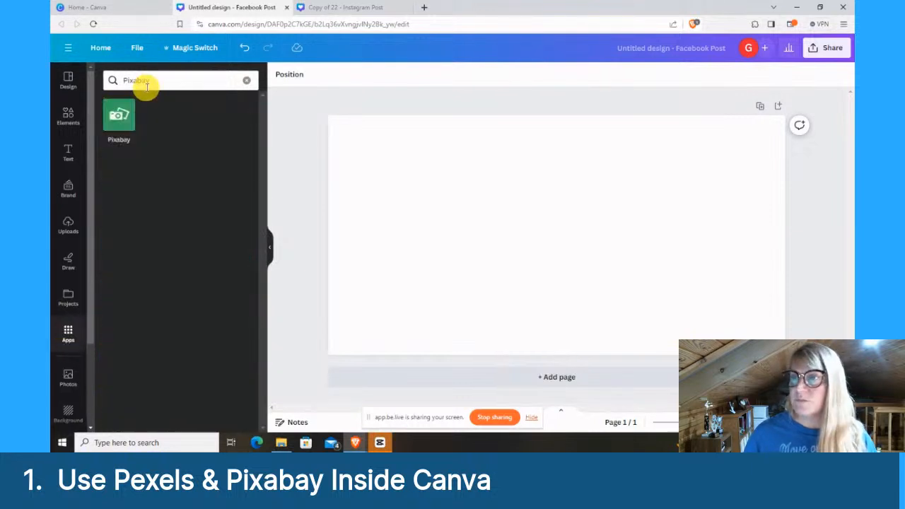
left_click(145, 81)
double_click(147, 80)
type("pe")
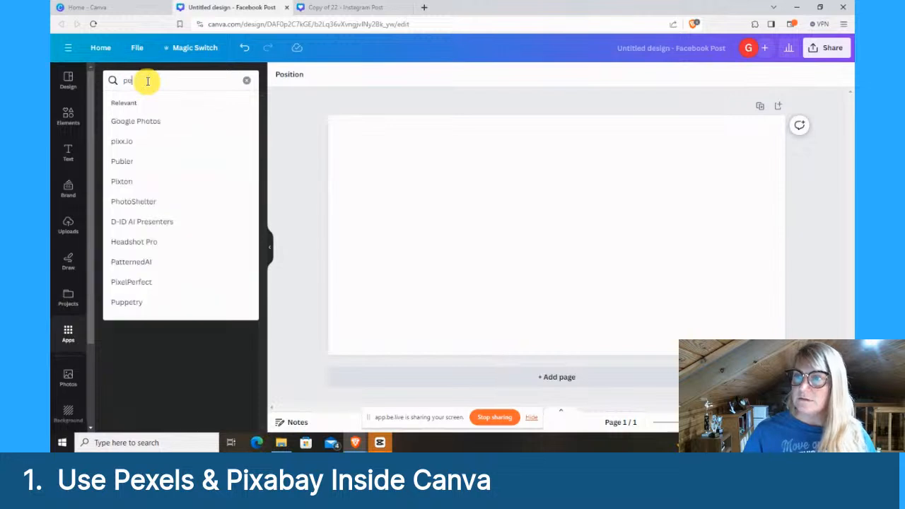
type("xel")
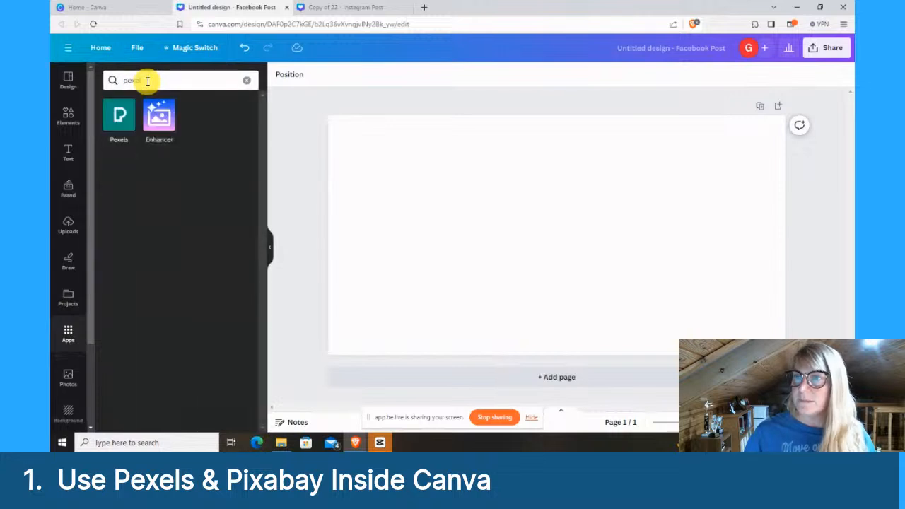
left_click(115, 120)
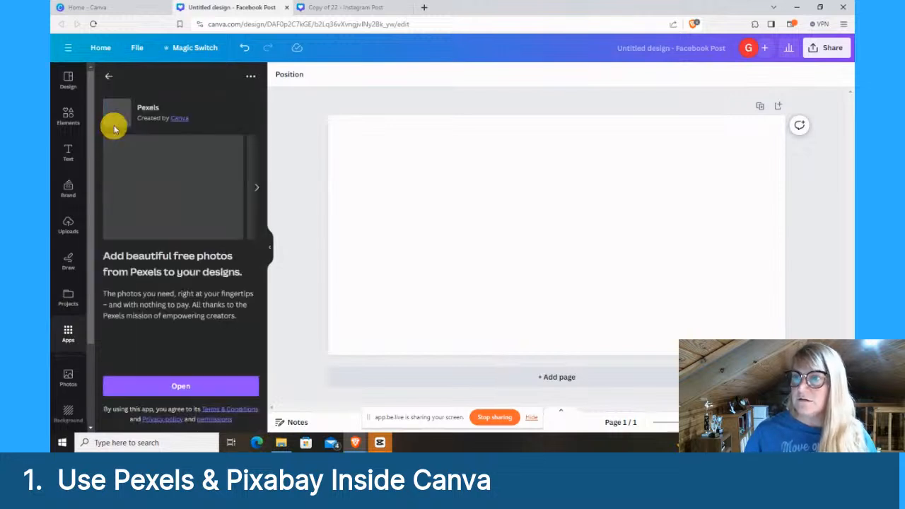
left_click(168, 391)
Step: Search Pexels for "thanksgiving family" and look through the images for a suitable family photo
scroll(146, 258, "down", 10)
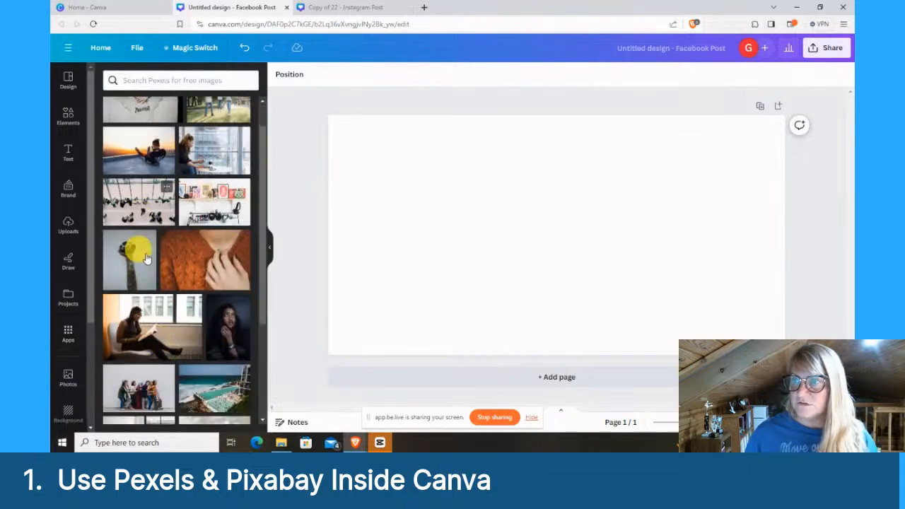
scroll(141, 251, "up", 10)
left_click(133, 80)
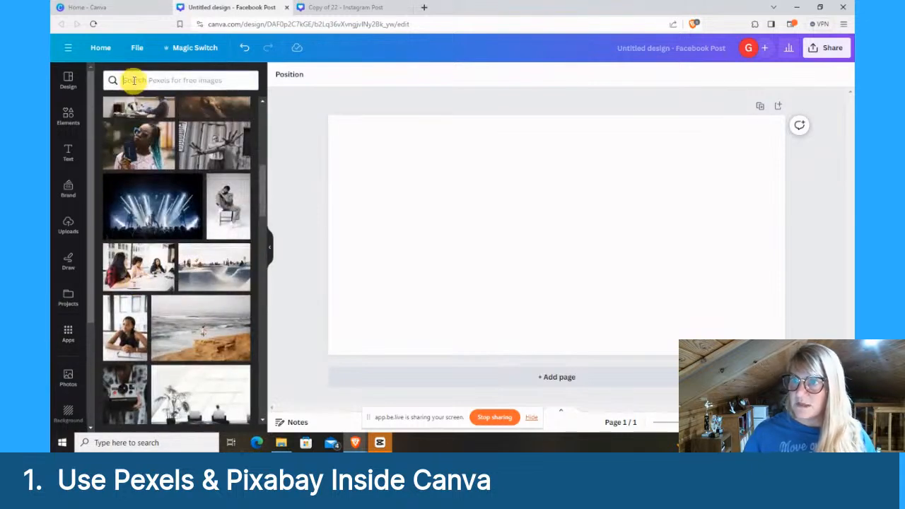
type("than")
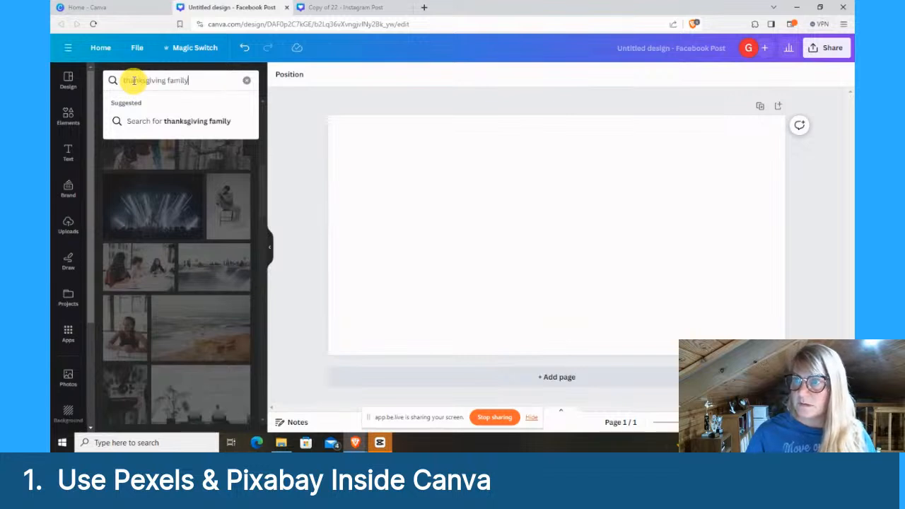
type("ksgiving family")
key("Return")
scroll(197, 311, "down", 2)
scroll(197, 311, "down", 10)
scroll(197, 311, "down", 1)
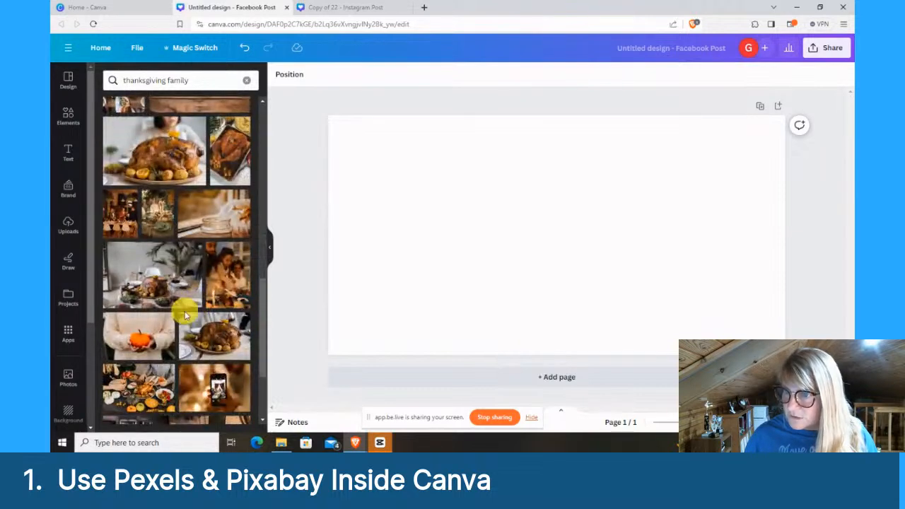
scroll(185, 315, "down", 10)
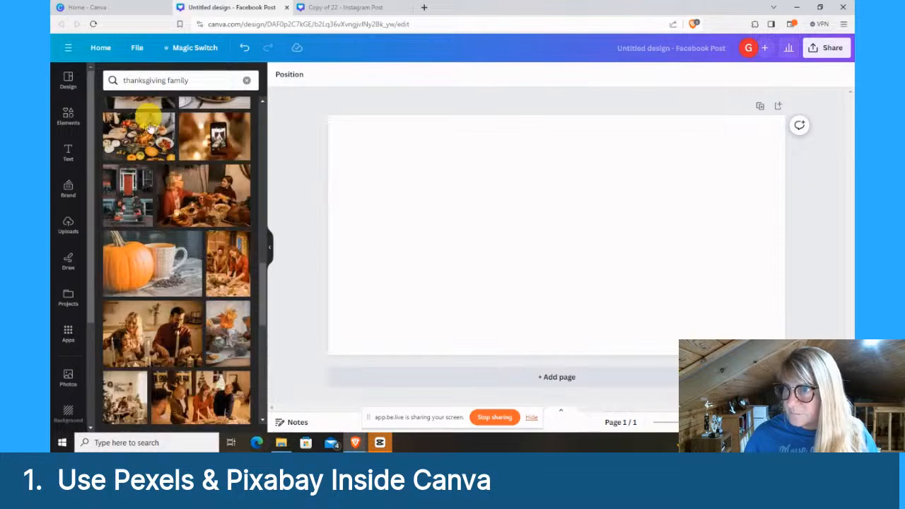
Step: Add the Pexels photo of hands holding an orange pumpkin to the page and set it as the background
scroll(145, 156, "up", 3)
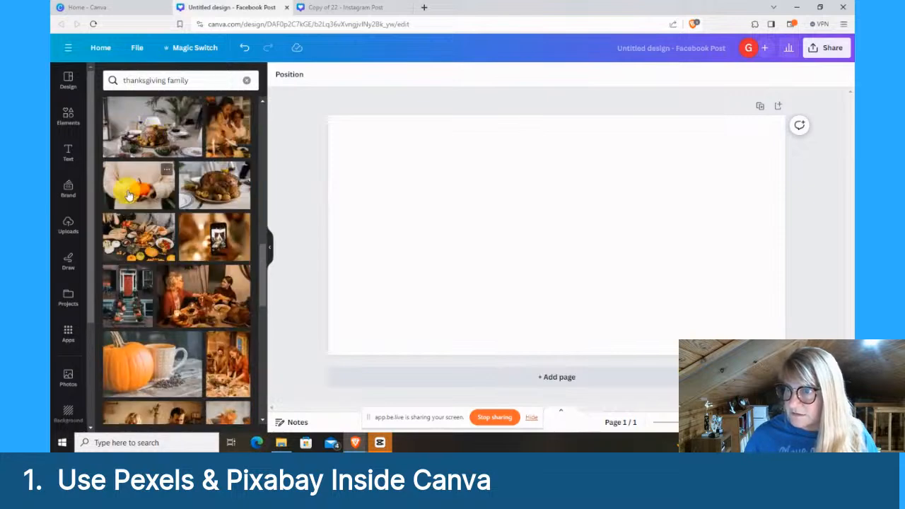
left_click(134, 192)
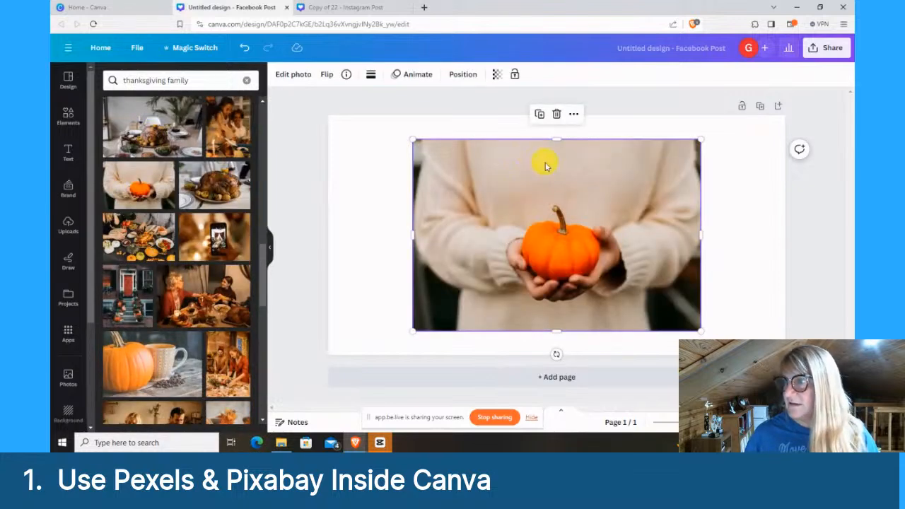
right_click(551, 173)
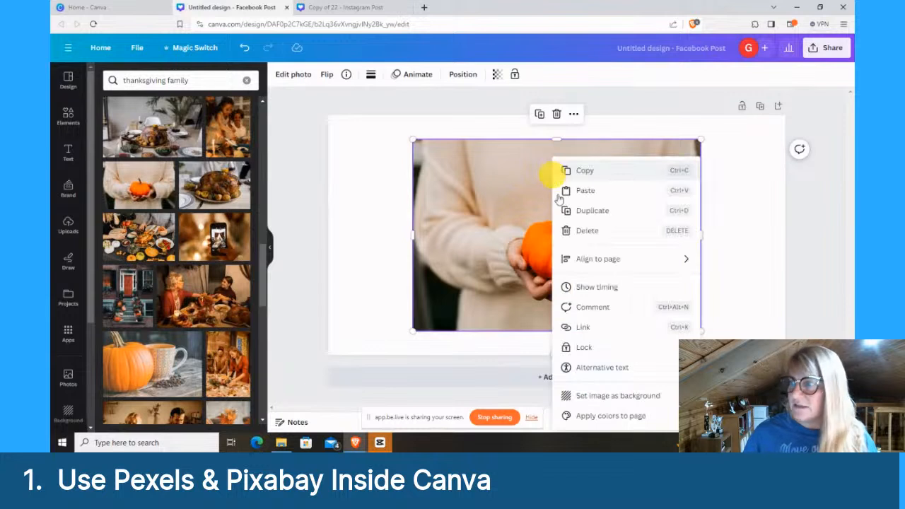
left_click(600, 395)
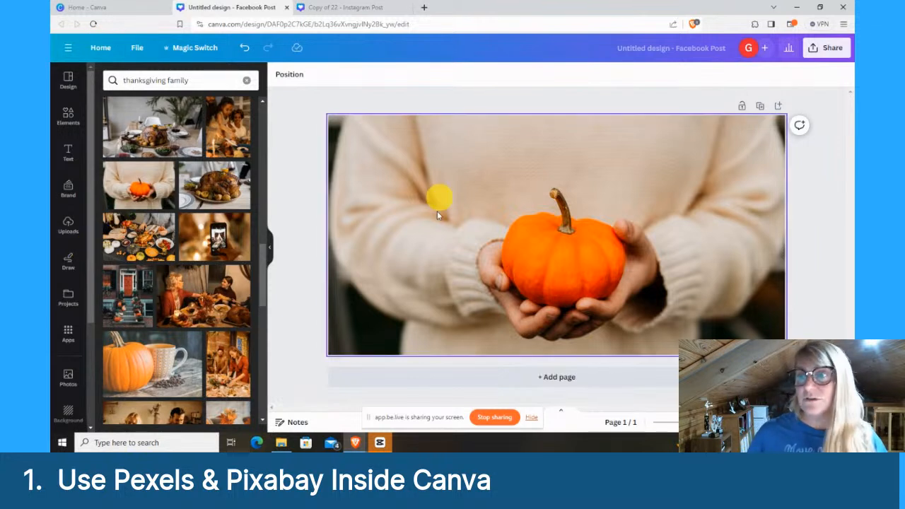
Step: Delete the pumpkin background photo so the page is blank
left_click(66, 151)
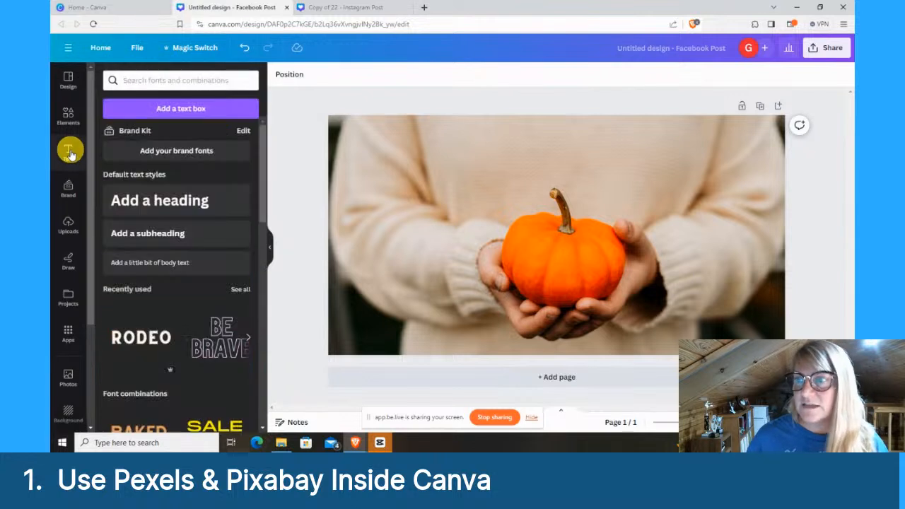
left_click(541, 201)
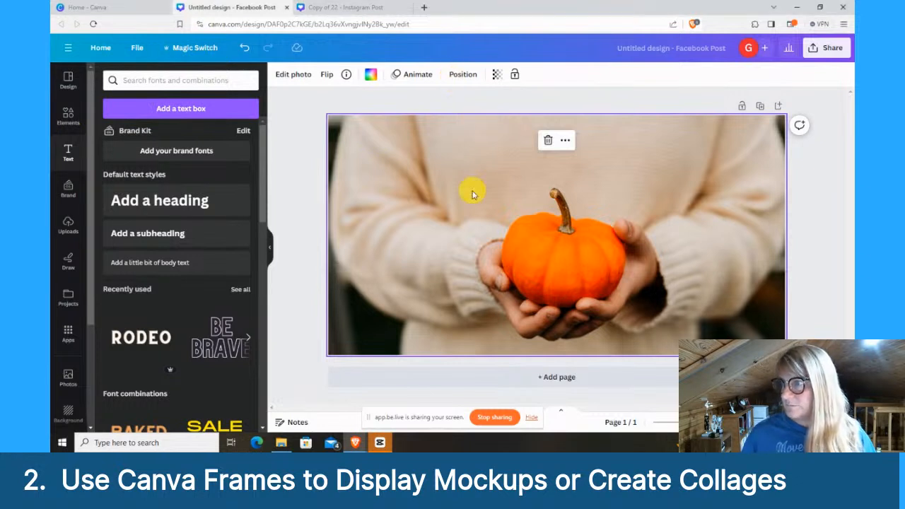
key("Delete")
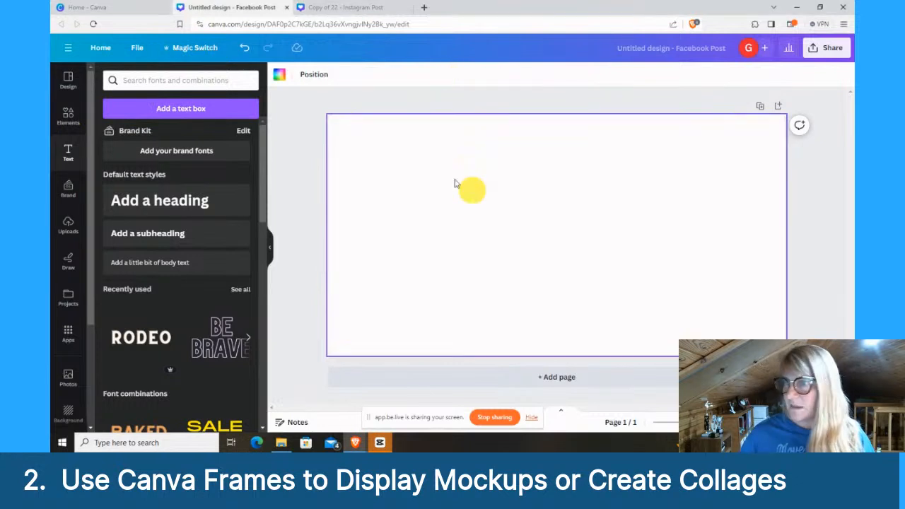
Step: Search the design elements for "frames" and show the full collection of frames
left_click(68, 116)
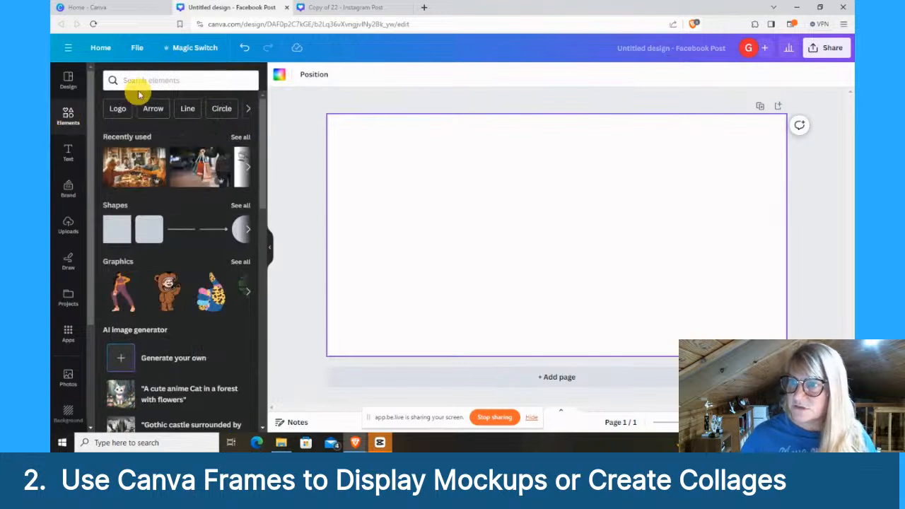
left_click(156, 80)
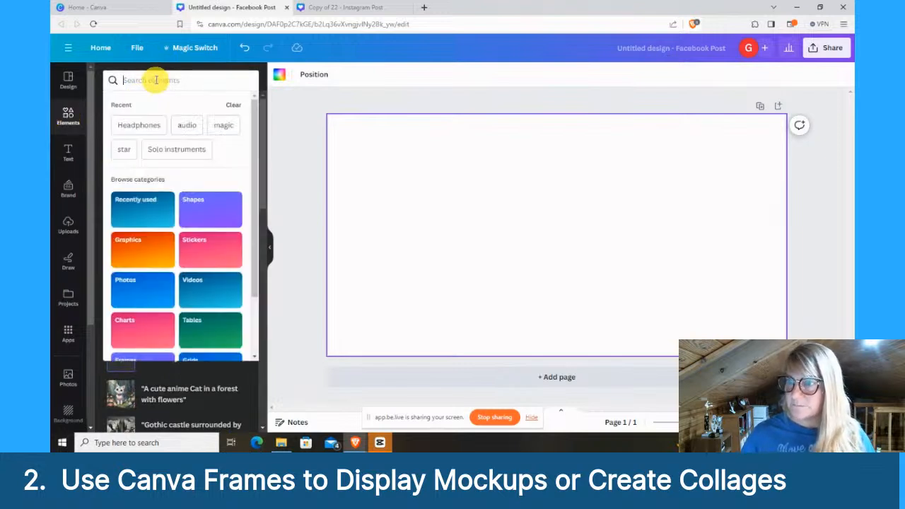
type("frame")
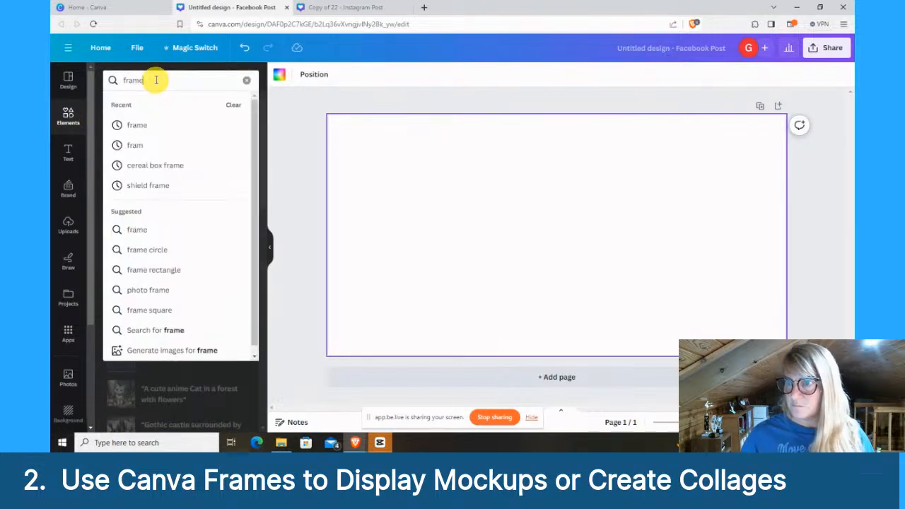
type("s")
key("Return")
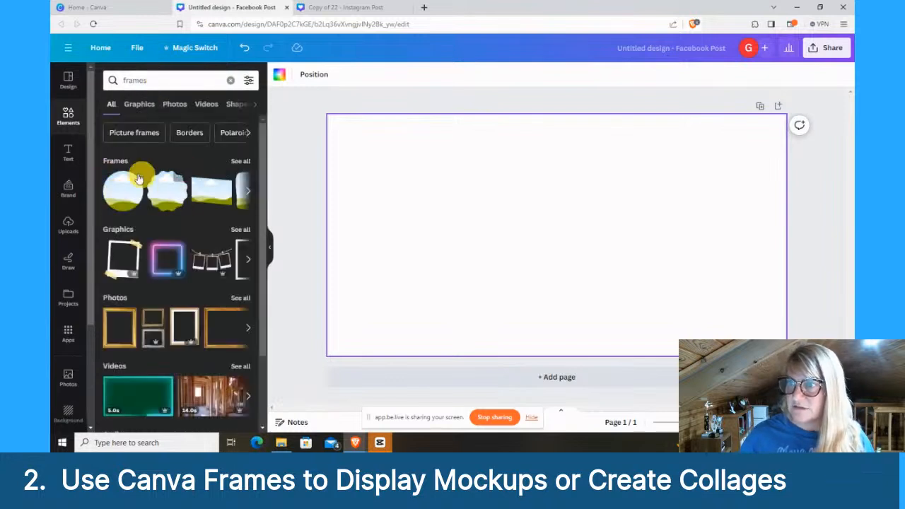
left_click(241, 161)
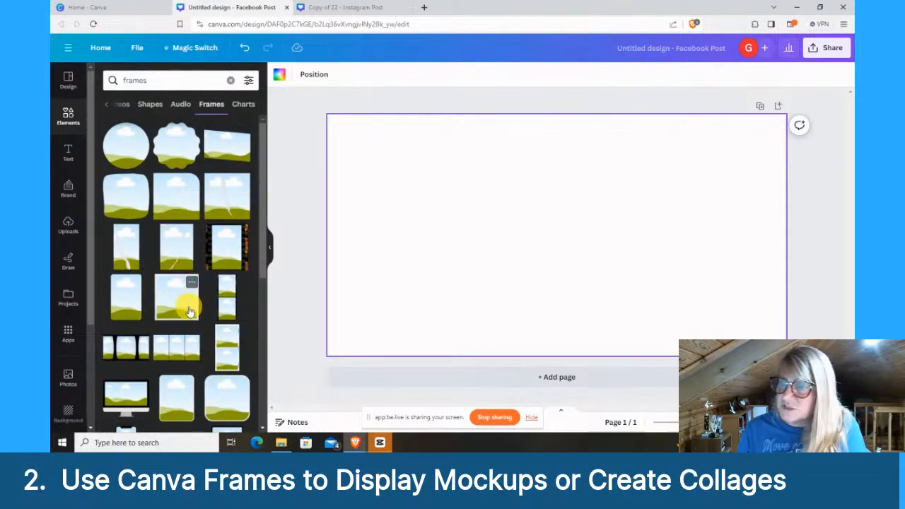
Step: Add the brush-stroke frame with separate horizontal strokes to the page, enlarge it and shift it slightly
scroll(189, 311, "down", 10)
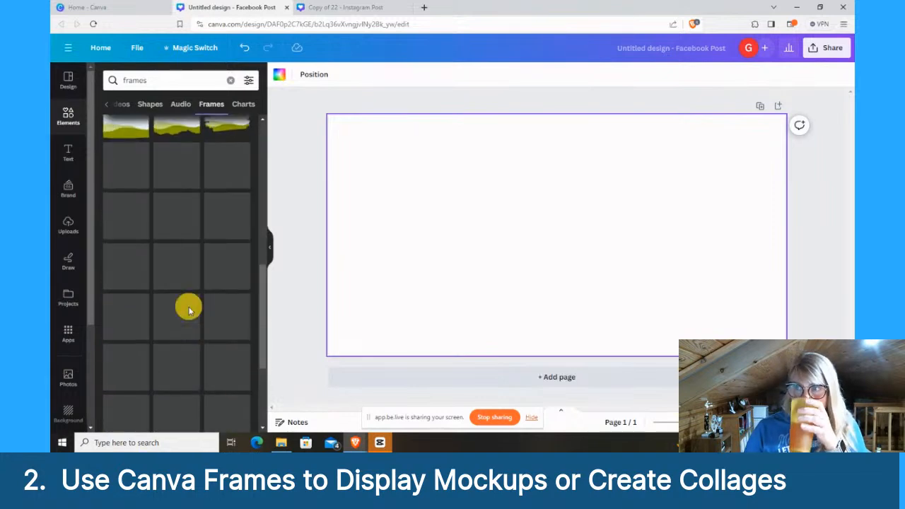
scroll(190, 311, "down", 3)
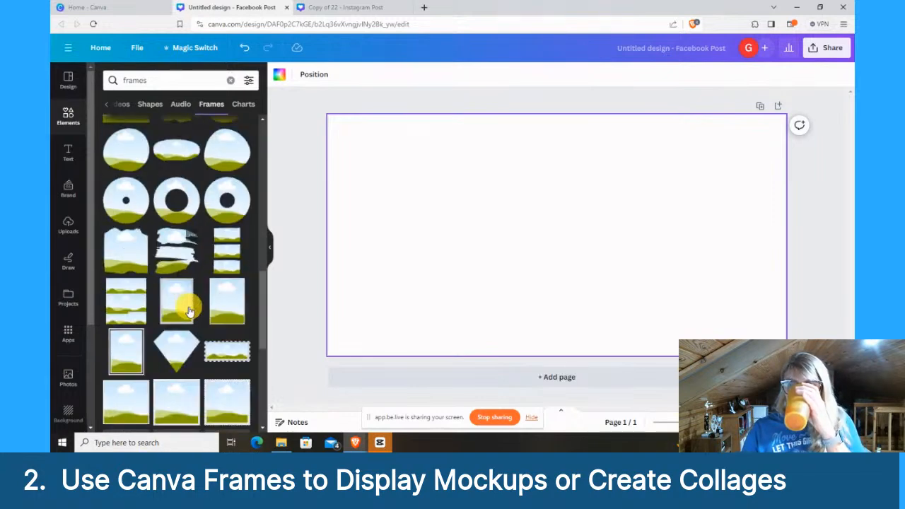
left_click(179, 262)
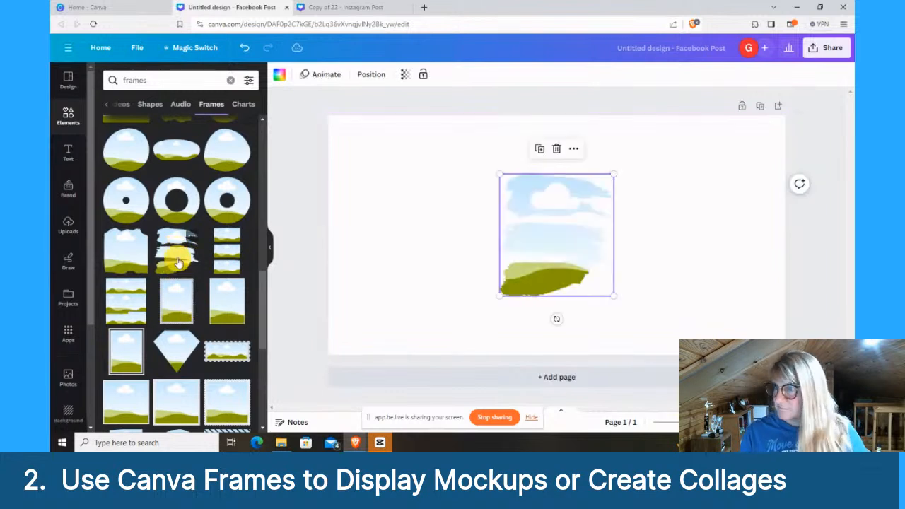
right_click(526, 243)
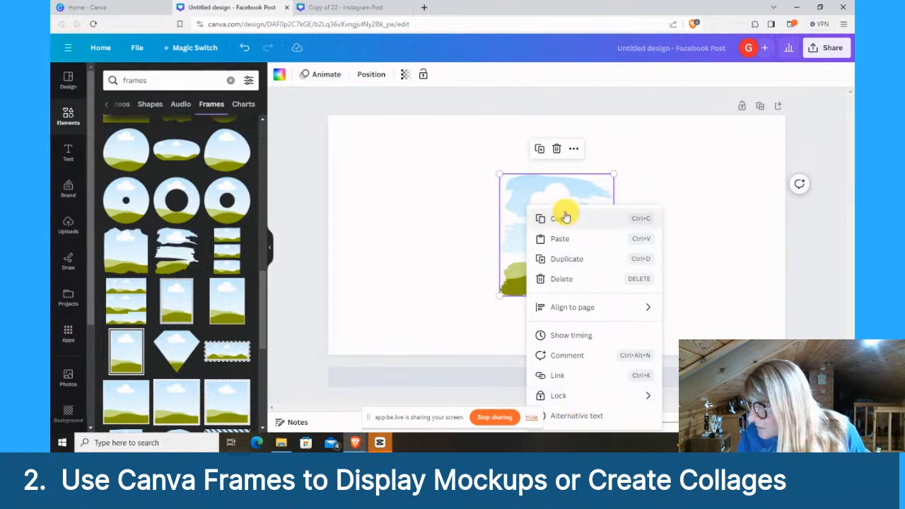
left_click(538, 188)
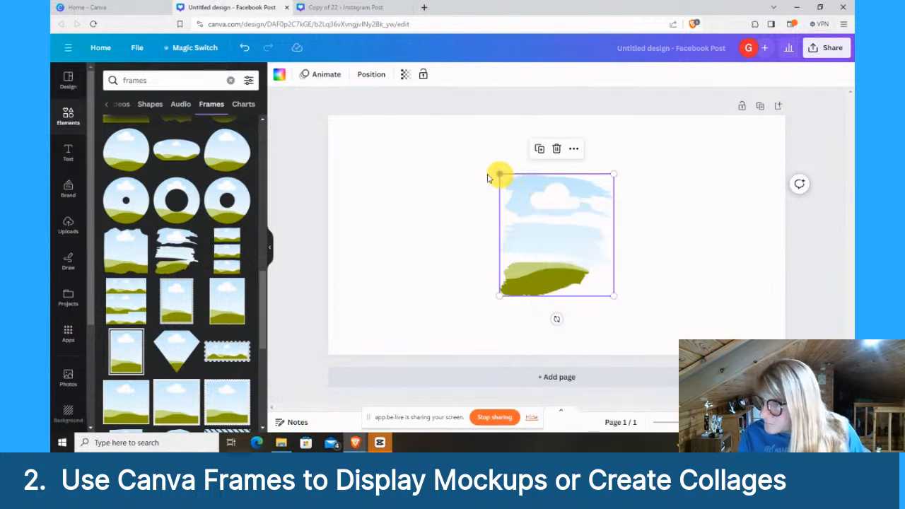
left_click_drag(498, 174, 393, 165)
left_click_drag(521, 193, 528, 213)
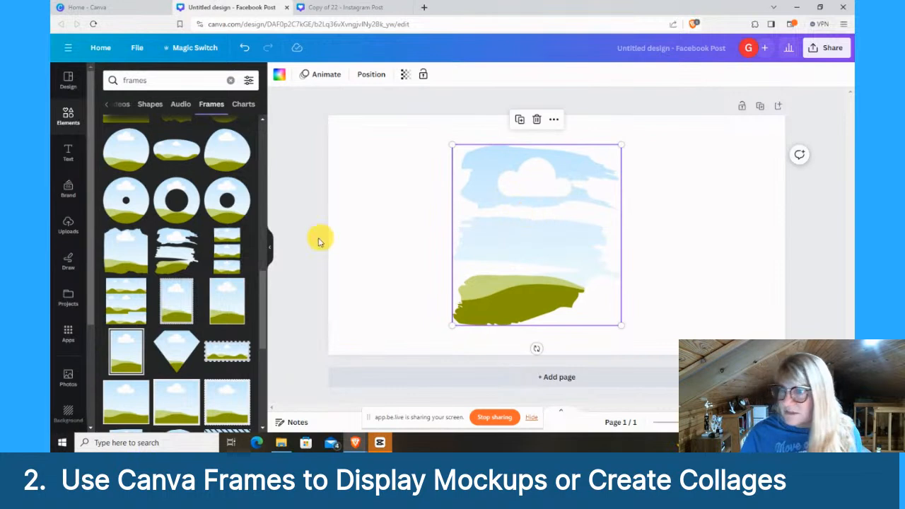
Step: Fill the brush-stroke frame with the uploaded photo of the red-haired woman, then enlarge it and move it to the page's right side
left_click(69, 225)
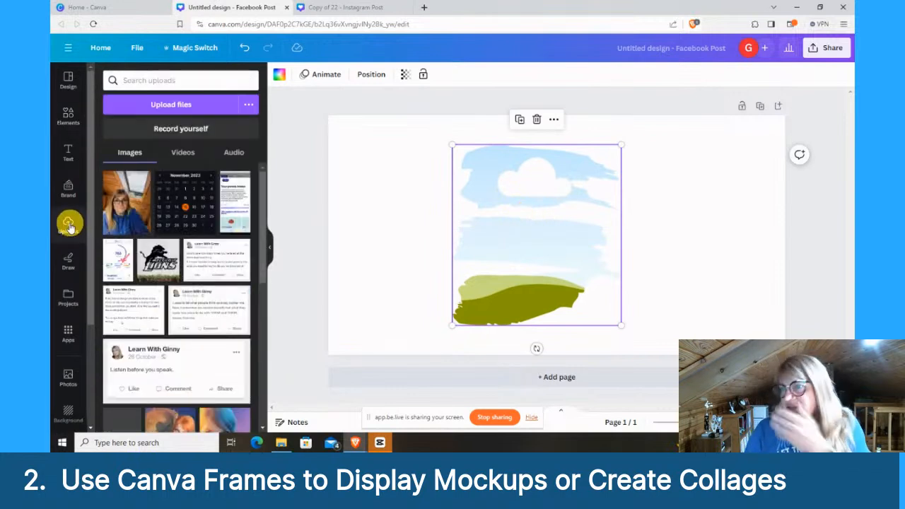
scroll(174, 329, "down", 3)
scroll(172, 323, "up", 1)
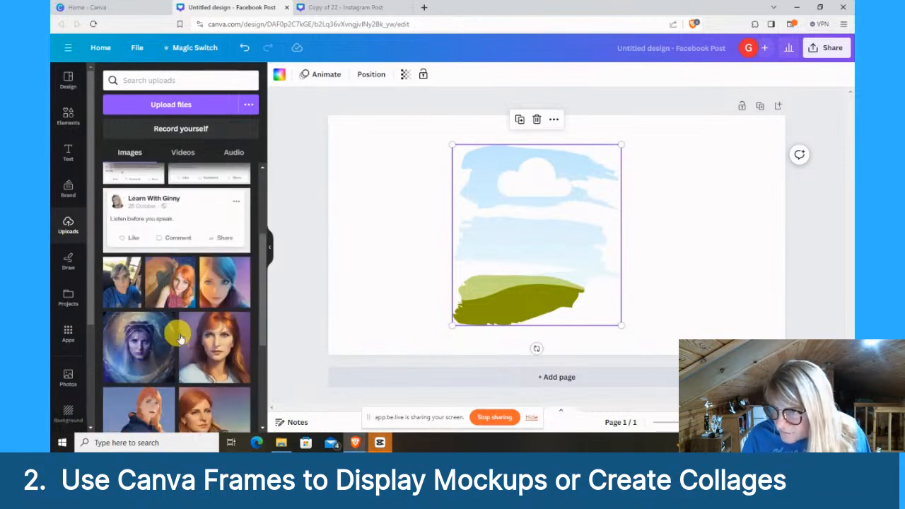
left_click_drag(171, 283, 497, 176)
left_click(612, 312)
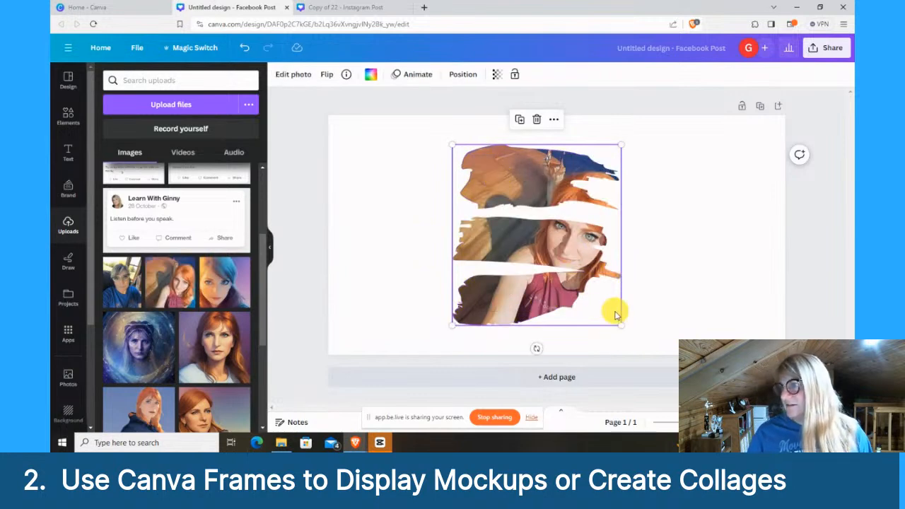
left_click_drag(622, 326, 639, 339)
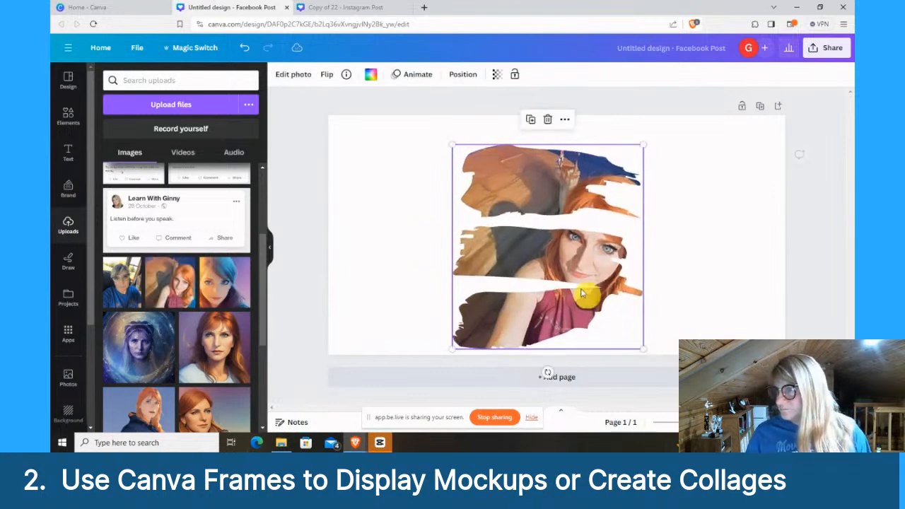
left_click_drag(588, 295, 686, 240)
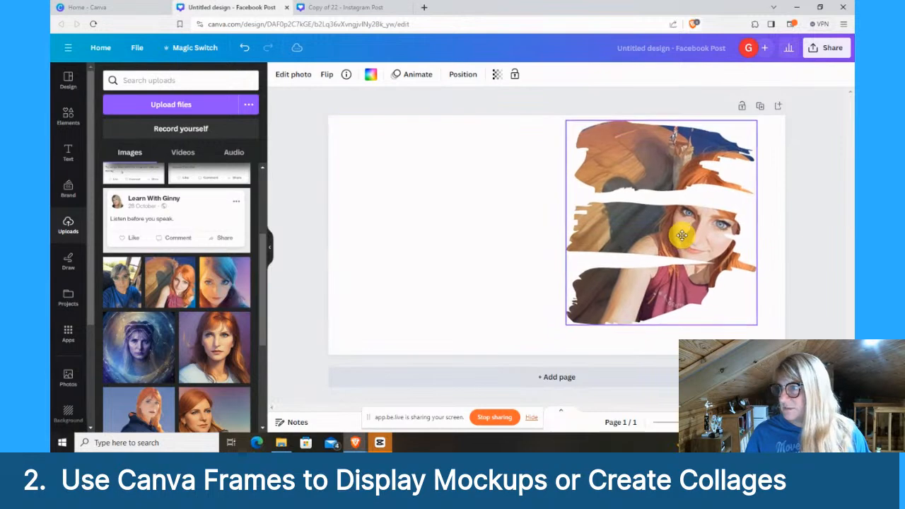
Step: Add an enlarged, tilted diamond frame overlapping the brush-stroke photo and fill it with the uploaded blue-haired portrait
left_click(69, 120)
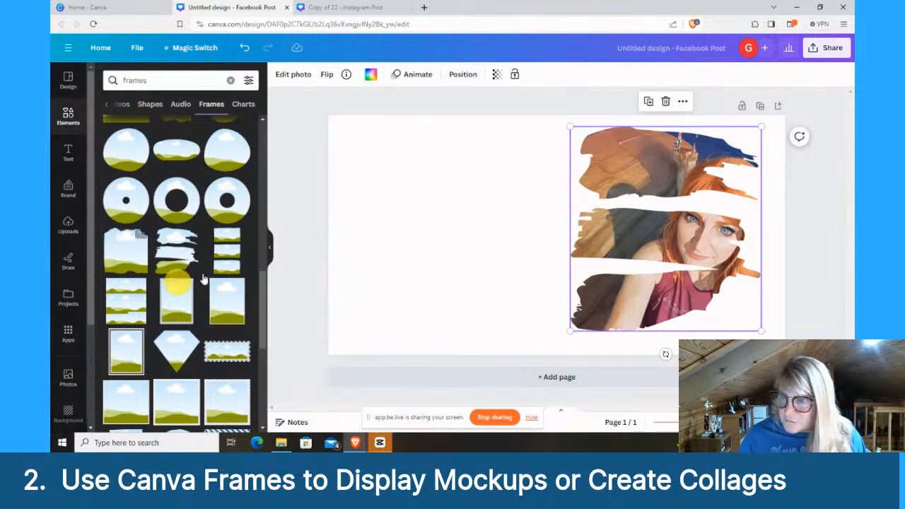
left_click(176, 346)
left_click_drag(504, 236, 461, 222)
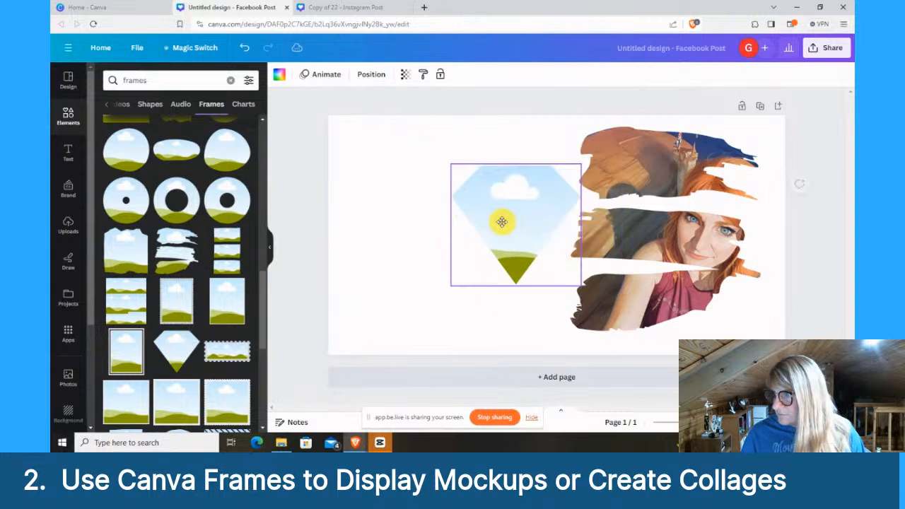
left_click_drag(576, 278, 635, 334)
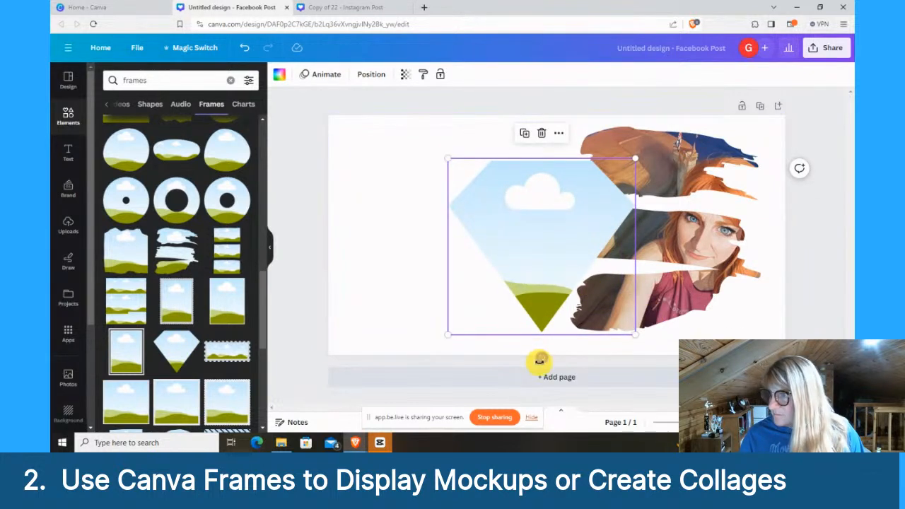
left_click_drag(541, 361, 566, 357)
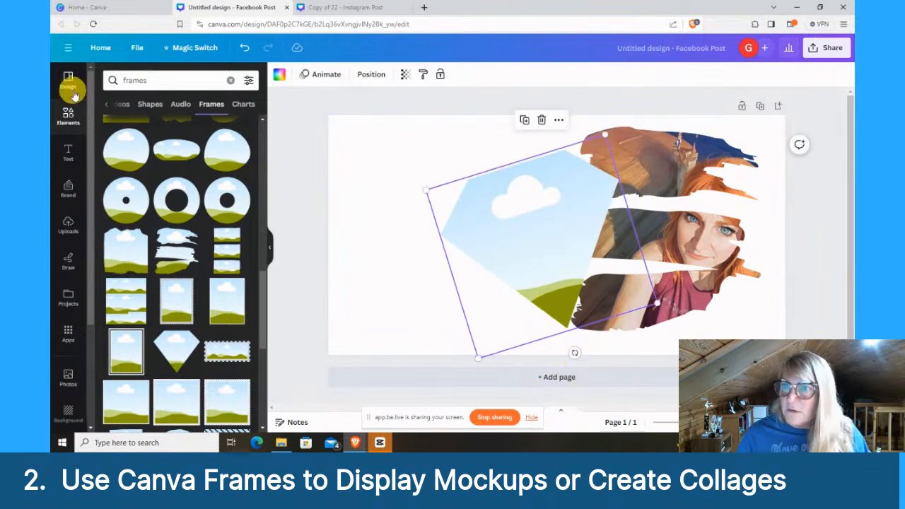
left_click(70, 226)
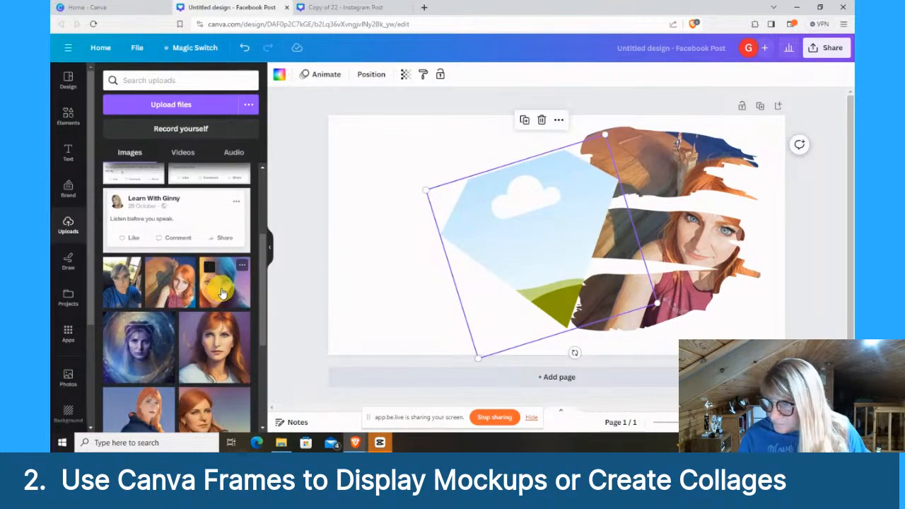
left_click_drag(225, 289, 500, 227)
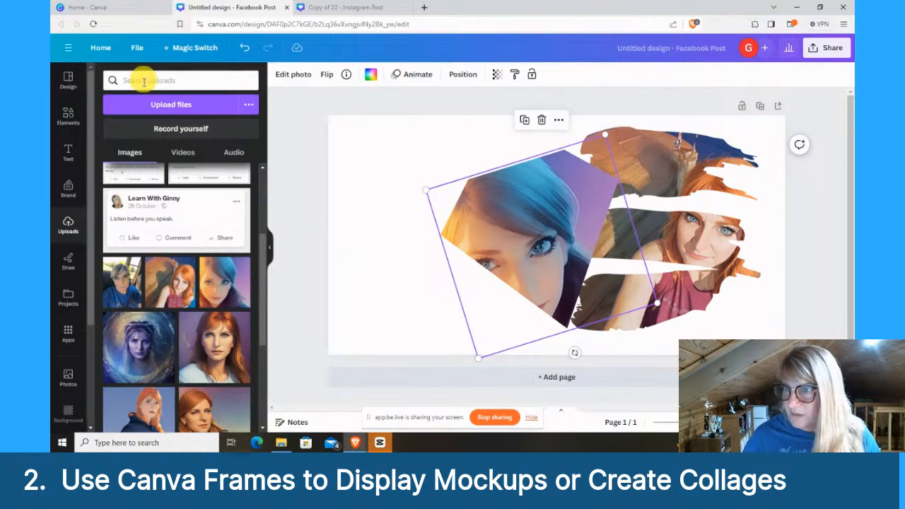
Step: Add the circle frame with a ring border, about 455 px wide, on the page's left side, overlapping the diamond photo
left_click(68, 117)
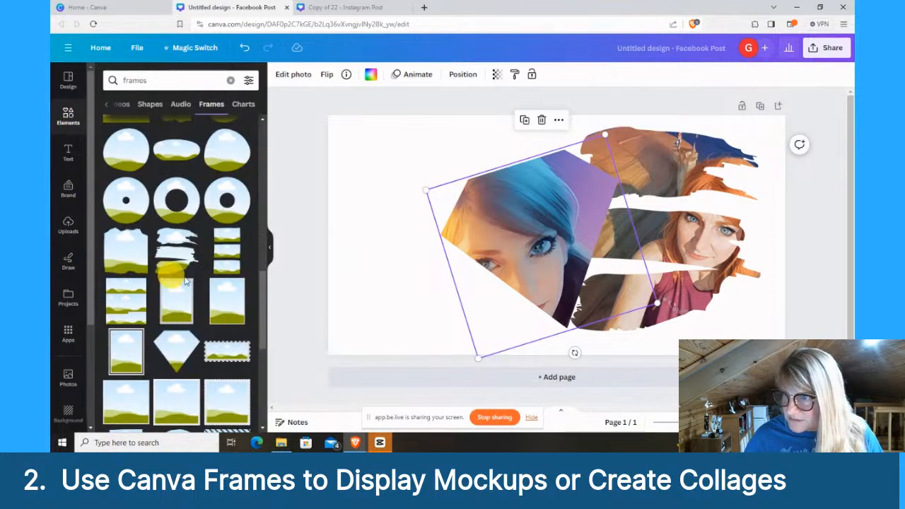
scroll(171, 333, "down", 10)
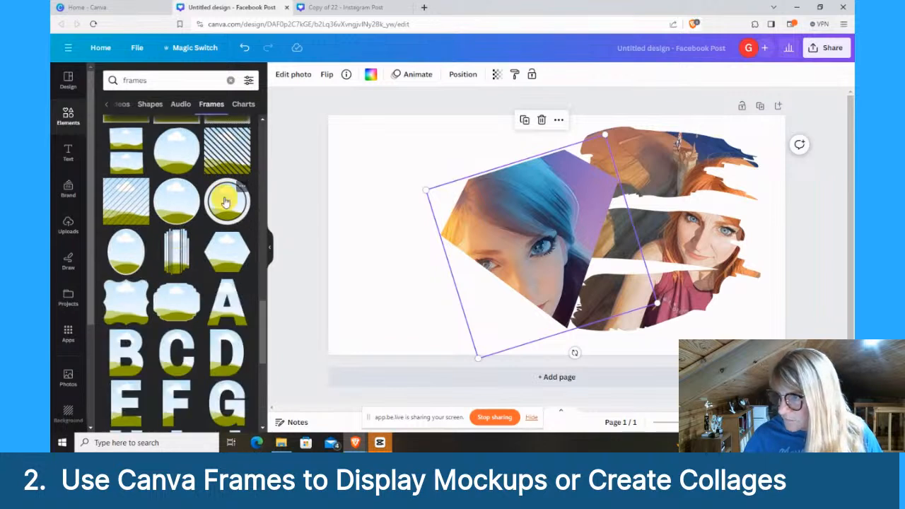
left_click(227, 201)
left_click_drag(566, 247, 422, 222)
left_click_drag(480, 289, 502, 344)
left_click_drag(432, 234, 414, 234)
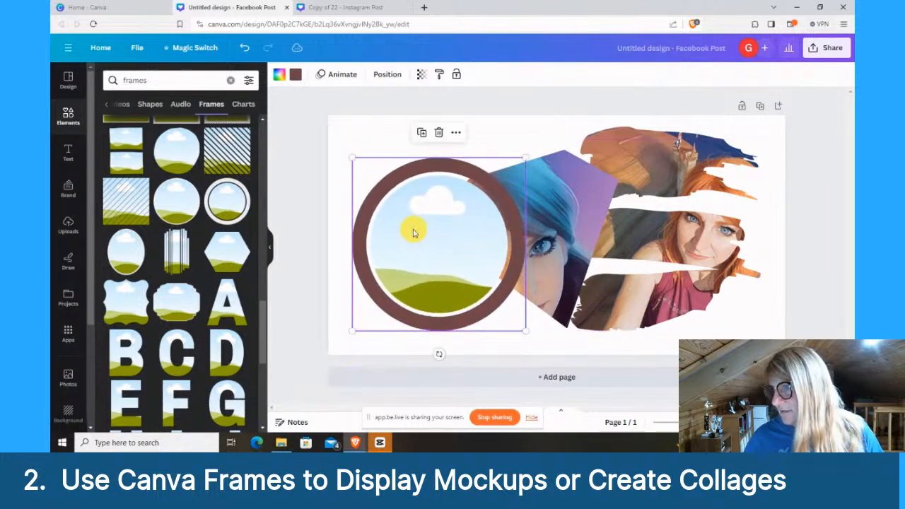
Step: Send the ring-bordered circle frame backward, behind the diamond photo
right_click(414, 233)
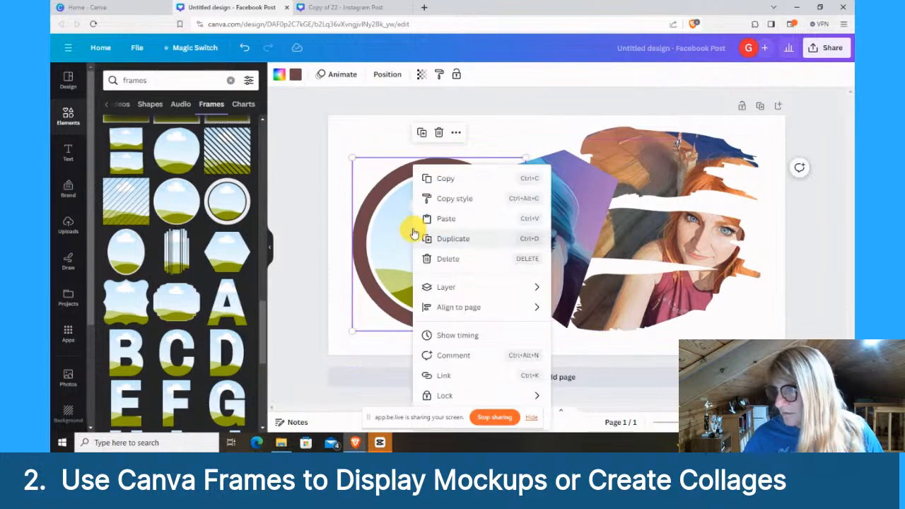
left_click(404, 46)
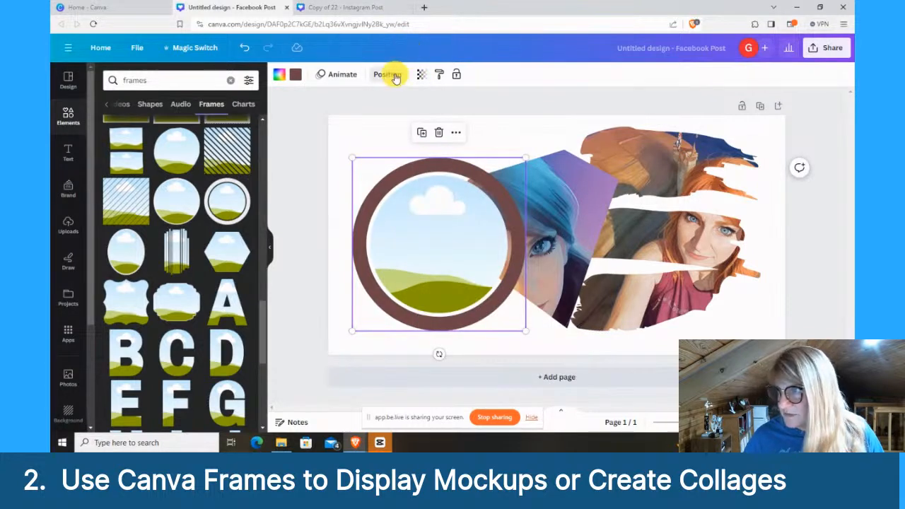
left_click(393, 75)
left_click(219, 100)
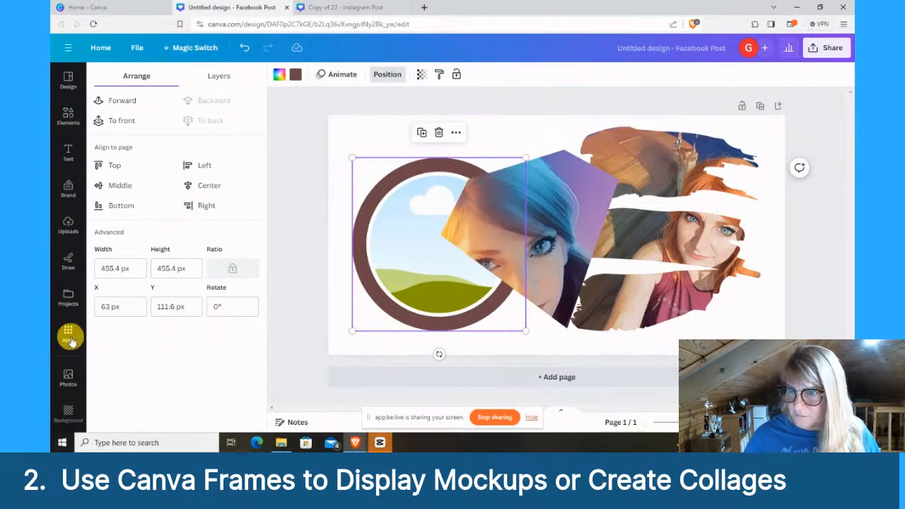
Step: Fill the ring-bordered circle frame with the uploaded photo of the woman in glasses and shift the frame slightly toward the page's left edge
left_click(68, 224)
scroll(207, 309, "down", 8)
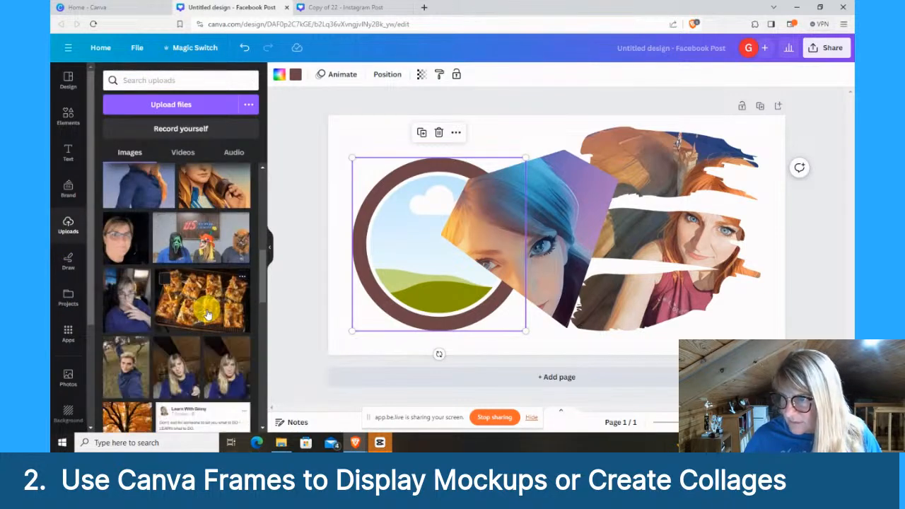
scroll(169, 264, "up", 3)
left_click_drag(169, 264, 398, 283)
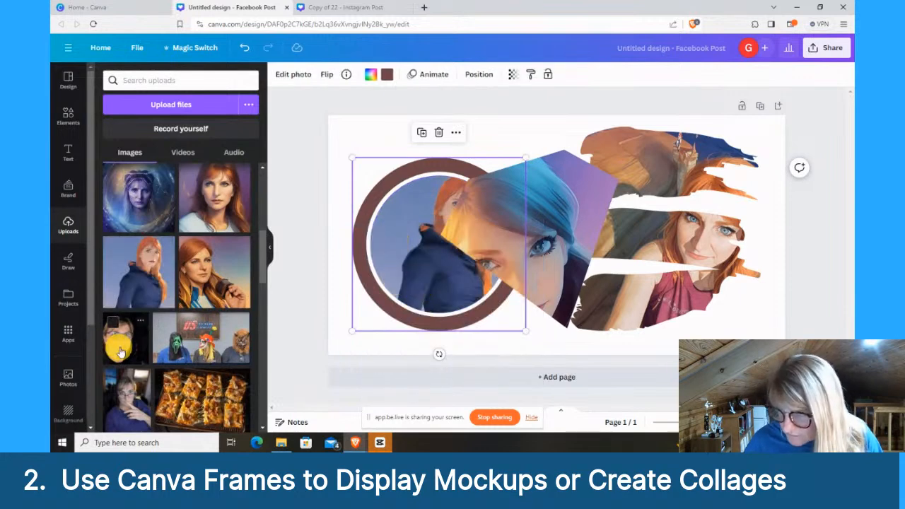
left_click_drag(132, 349, 394, 263)
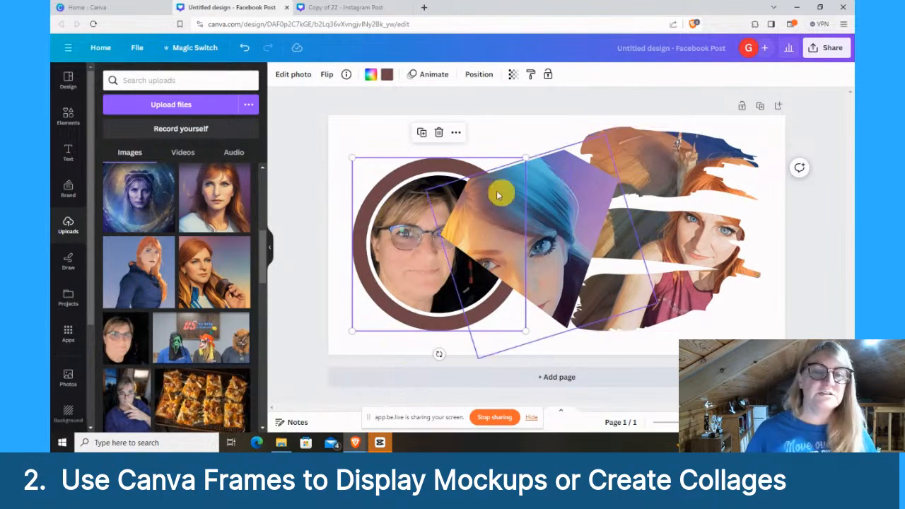
left_click_drag(422, 221, 406, 218)
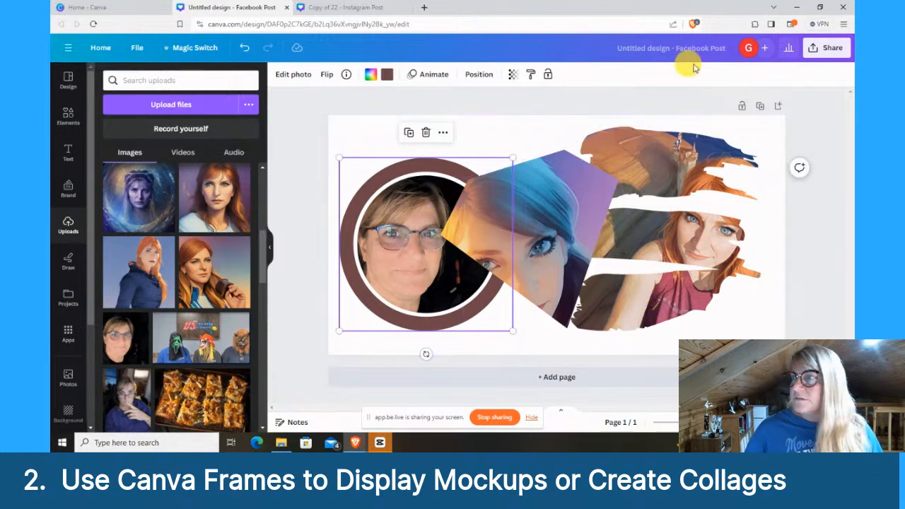
Step: Rename the design as "AIs and me"
type("AIs and me")
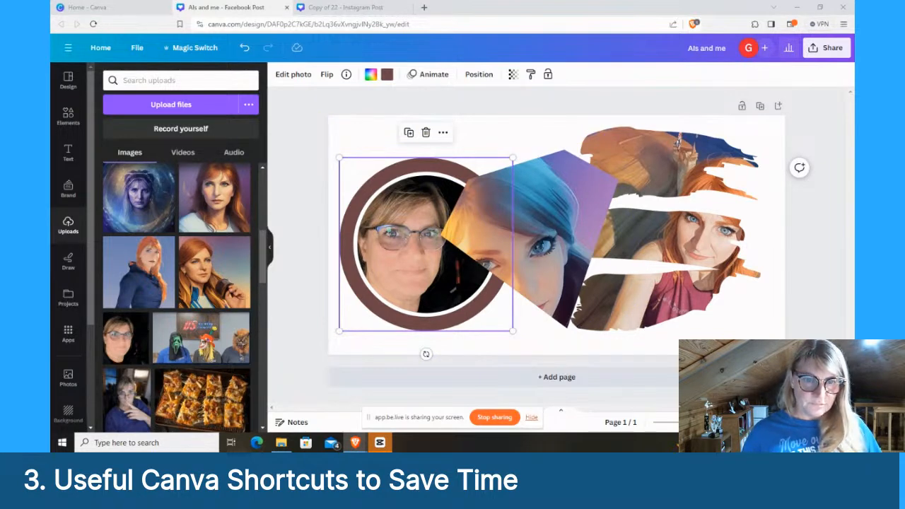
Step: Add the text "Having Fun With AI" and place it above the ring-bordered photo
left_click(490, 129)
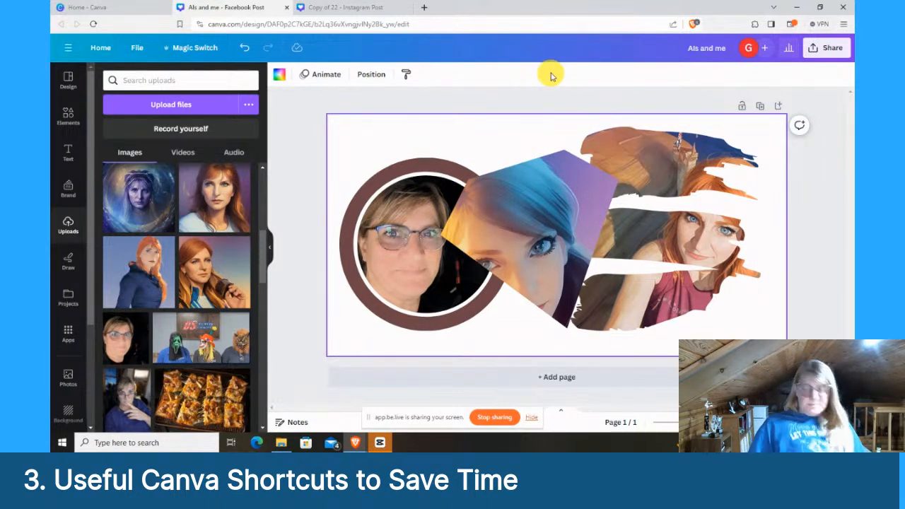
key("t")
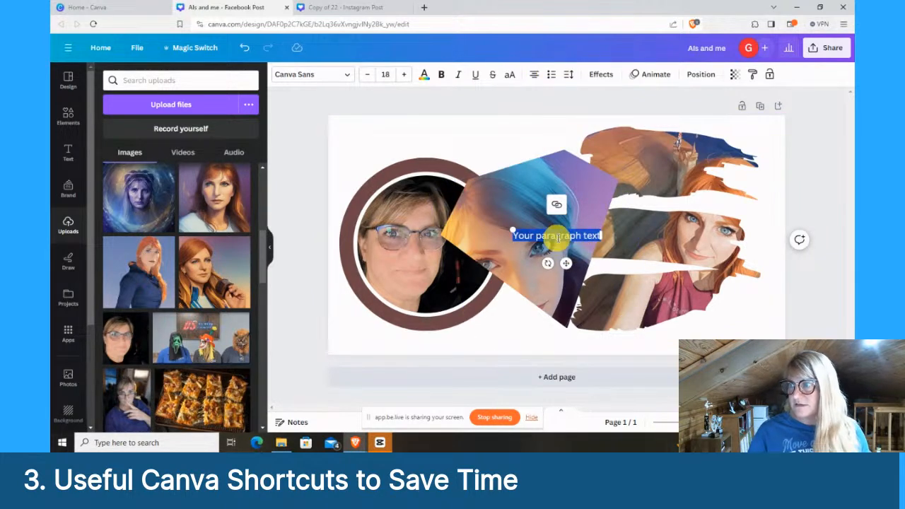
key("BackSpace")
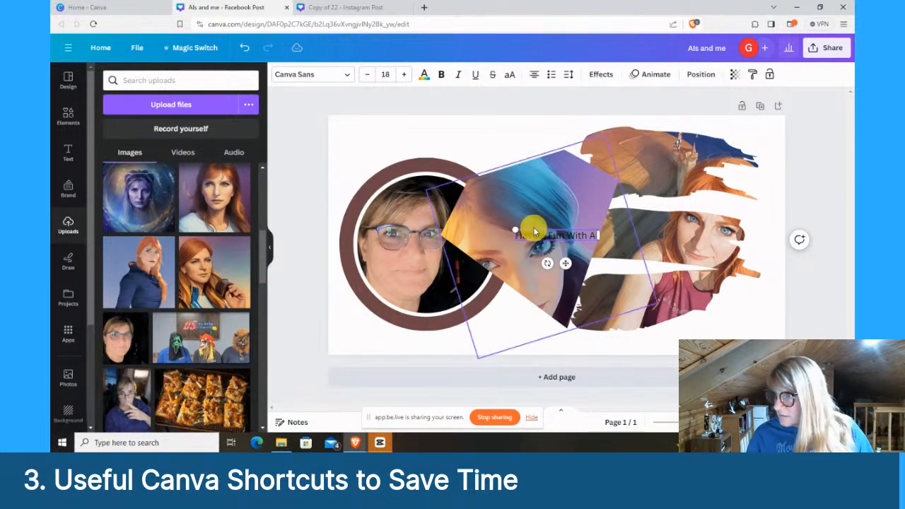
left_click(618, 243)
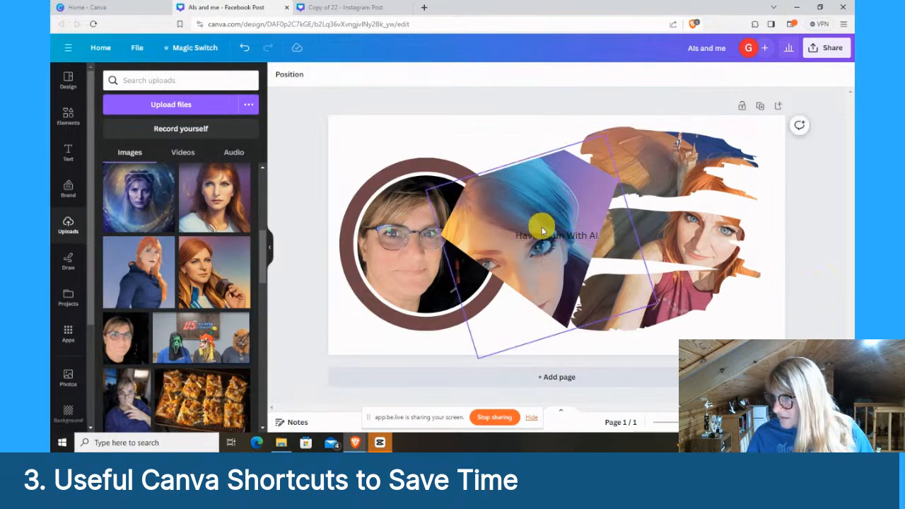
left_click(542, 234)
left_click_drag(541, 234, 418, 129)
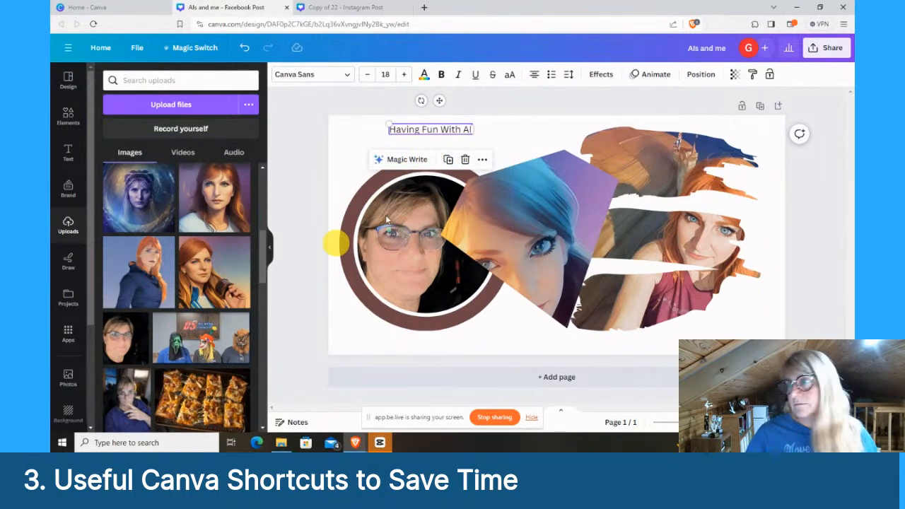
Step: Set the "Having Fun With AI" heading in the Impact font and enlarge it to about size 26
left_click(441, 78)
left_click(288, 75)
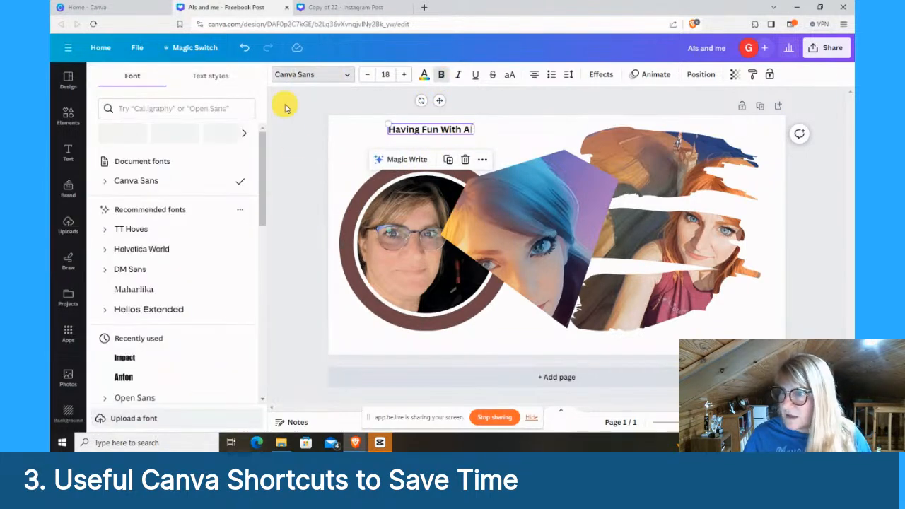
left_click(126, 357)
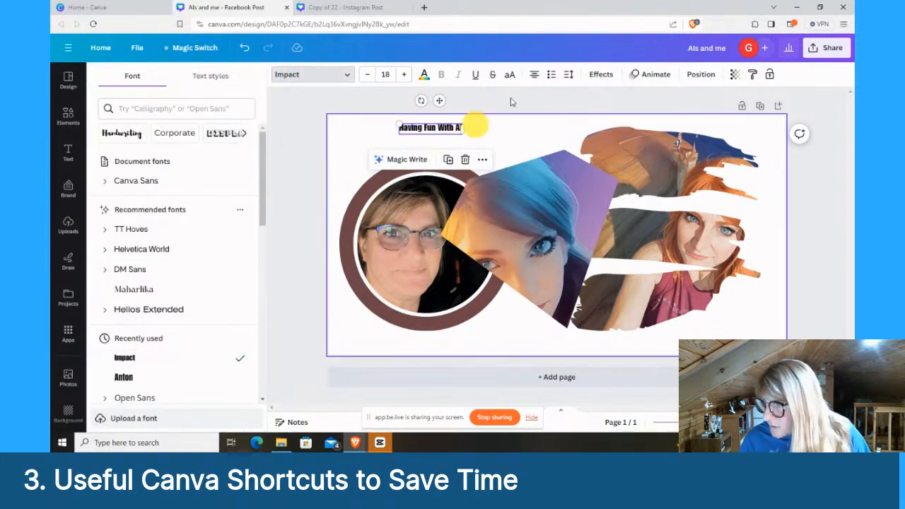
left_click_drag(390, 124, 370, 126)
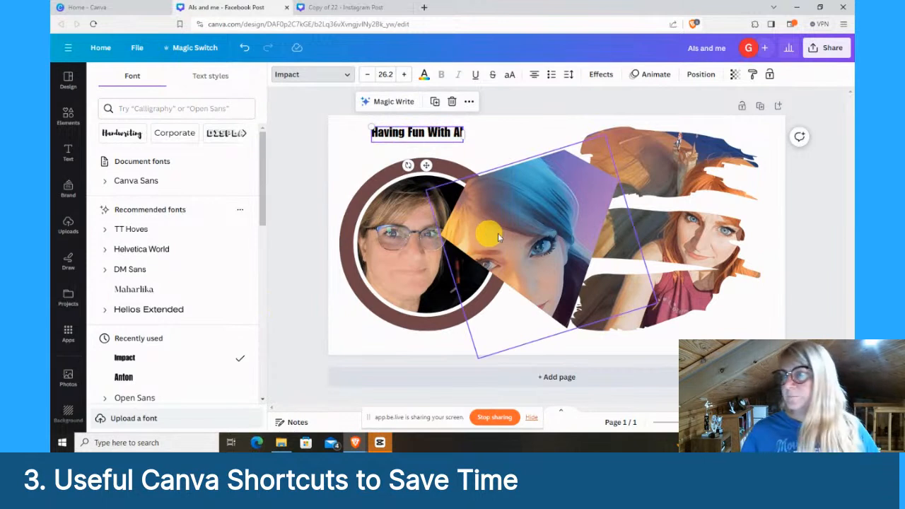
key("Escape")
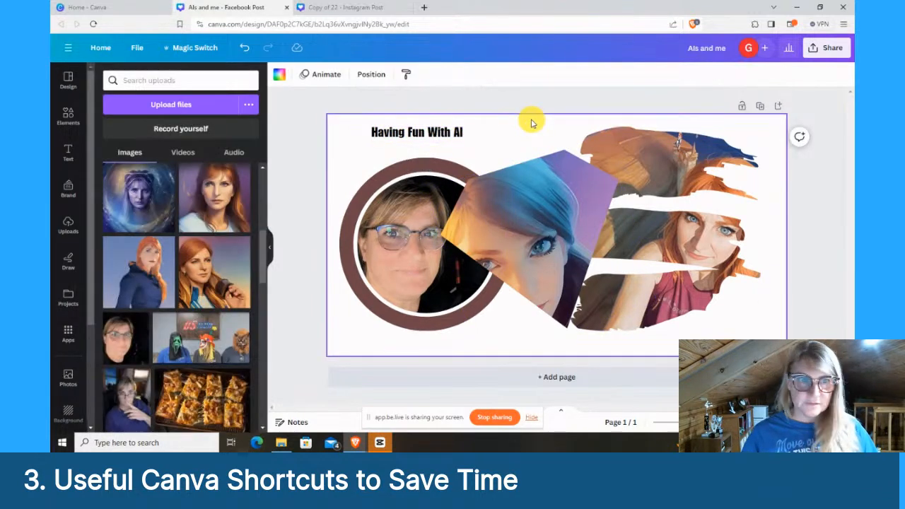
Step: Add a circle shape and stretch it into an ellipse about 367 by 189 px around the "Having Fun With AI" heading
key("c")
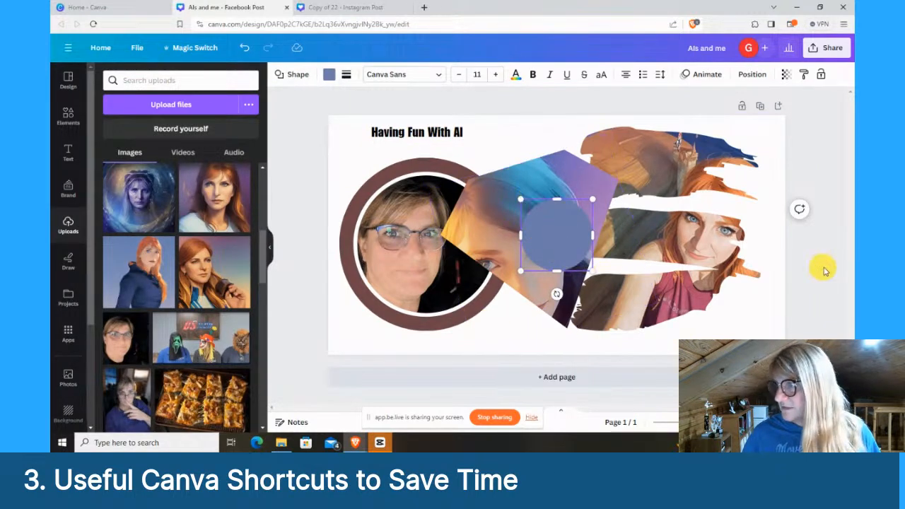
left_click(546, 230)
left_click_drag(547, 230, 495, 145)
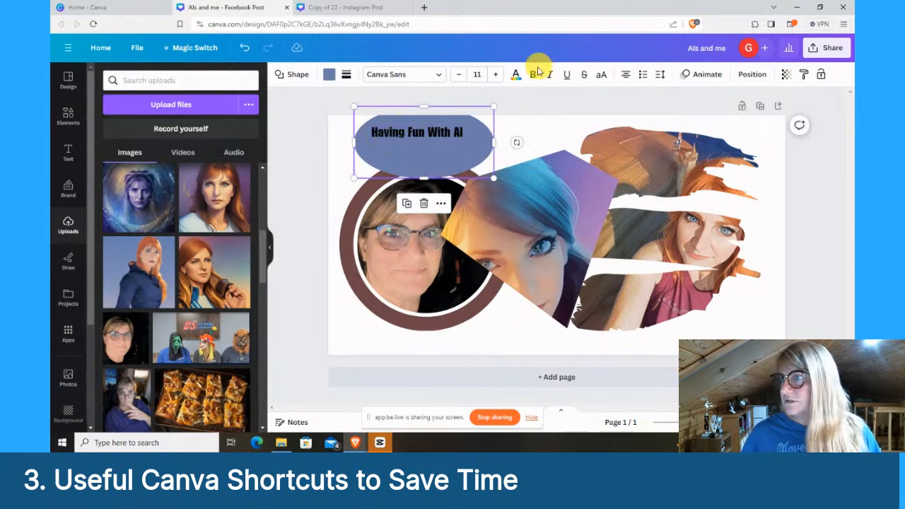
Step: Send the blue ellipse backward, behind the ring-bordered photo
left_click(753, 74)
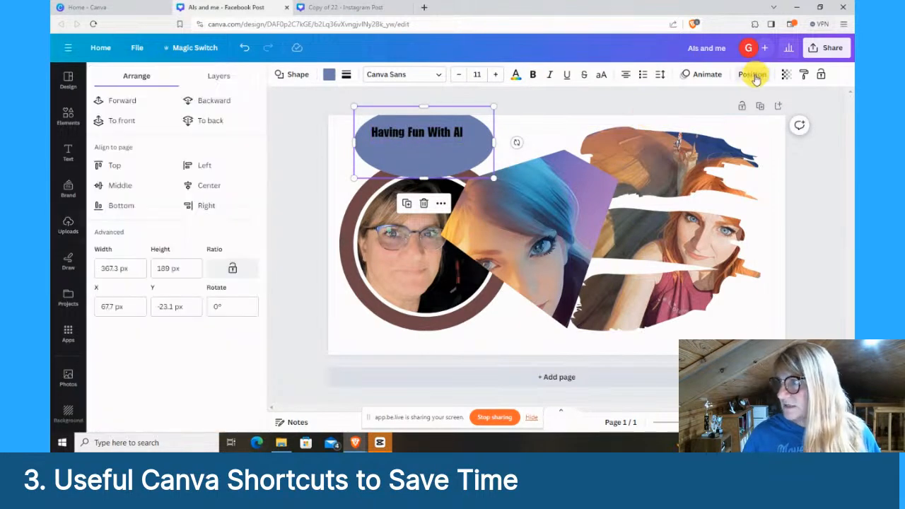
left_click(753, 74)
left_click(753, 74)
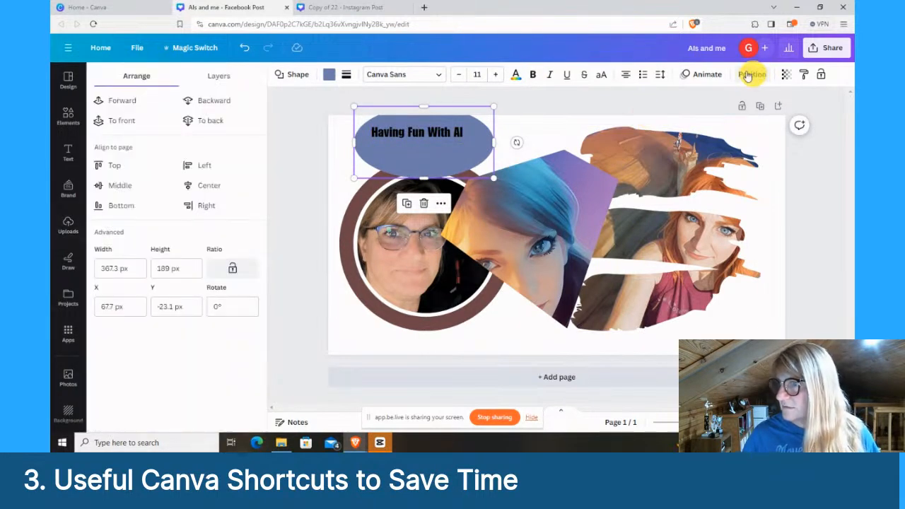
left_click(210, 102)
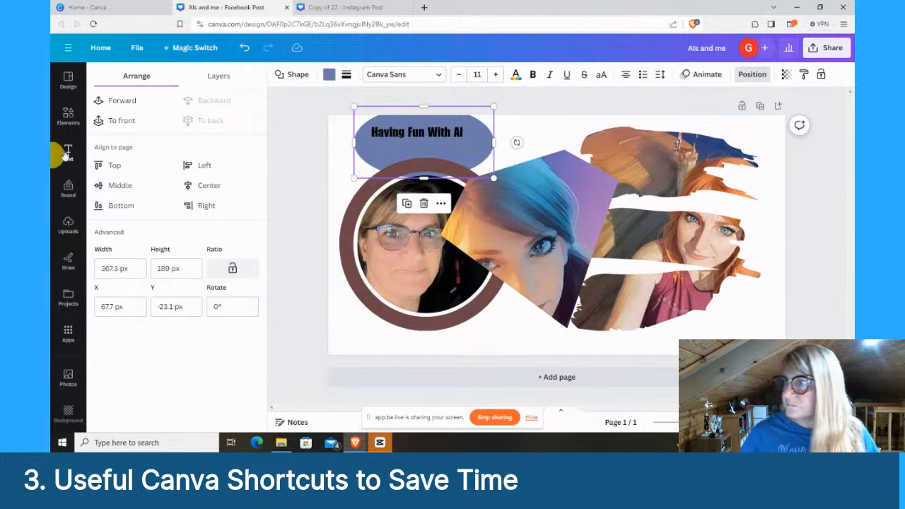
Step: Add a horizontal line below the photos near the page's bottom edge, color it black and extend it toward the right
left_click(544, 135)
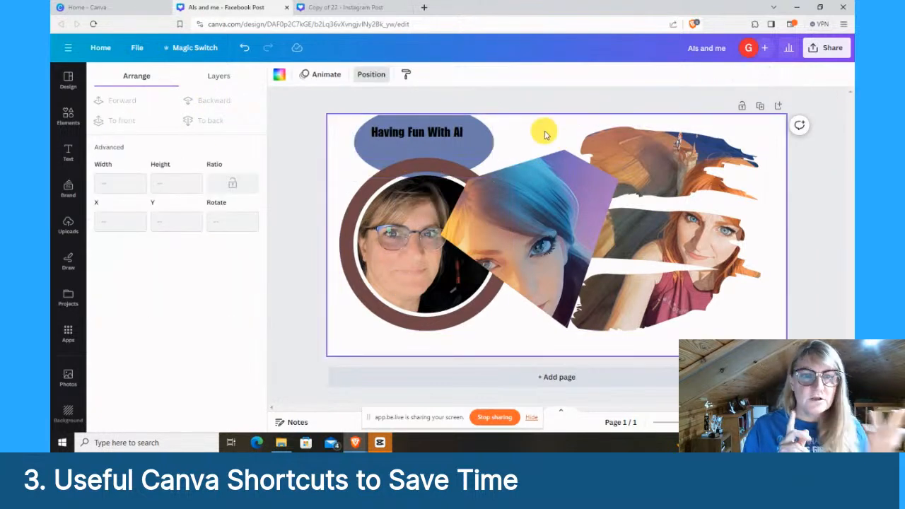
key("l")
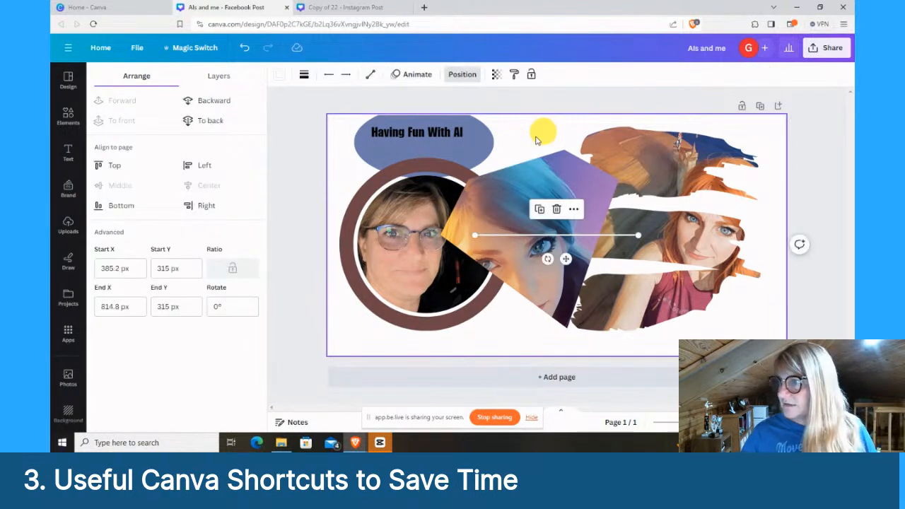
left_click_drag(532, 240, 489, 339)
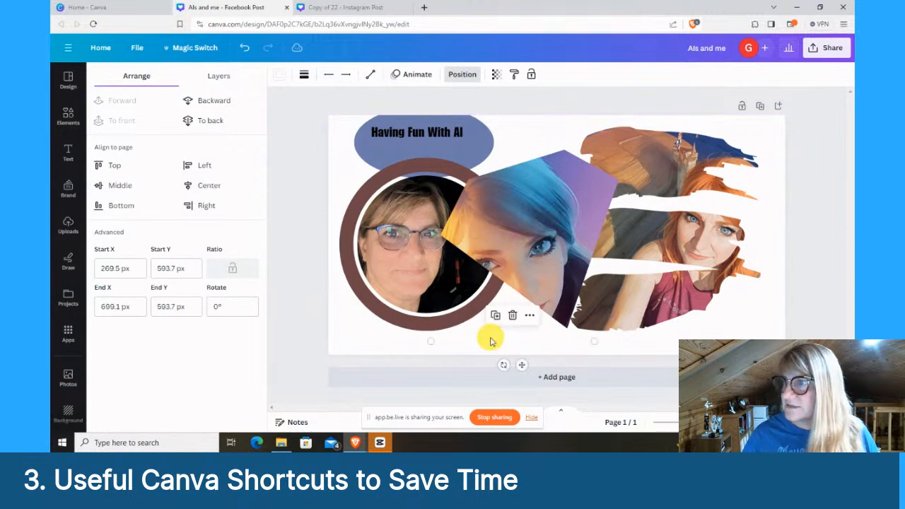
left_click(281, 74)
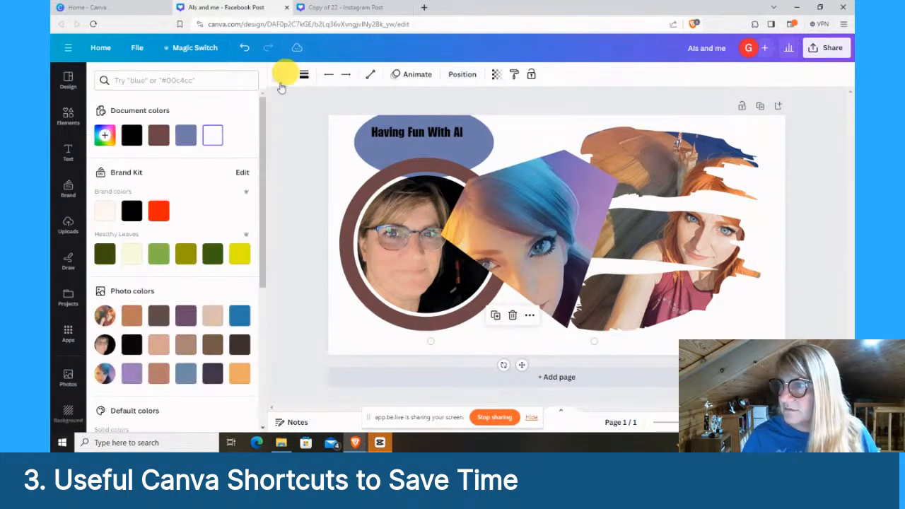
left_click(131, 138)
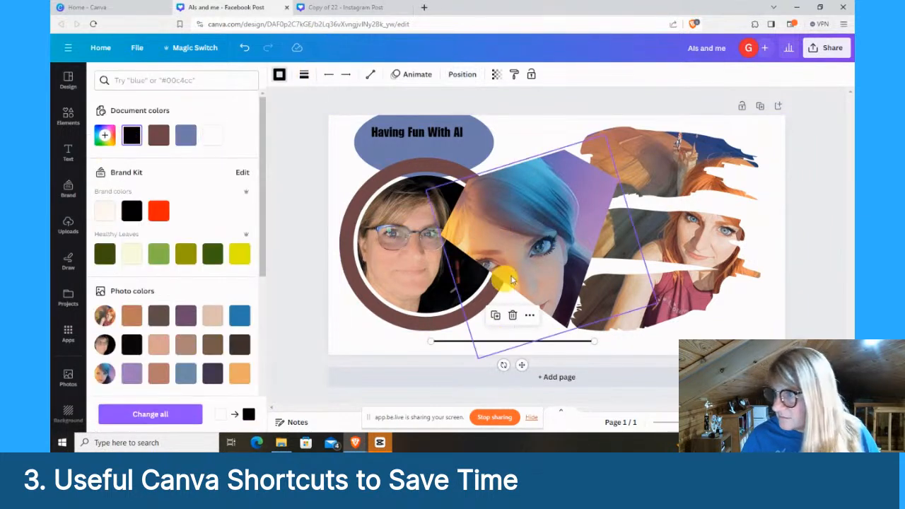
left_click_drag(607, 341, 728, 341)
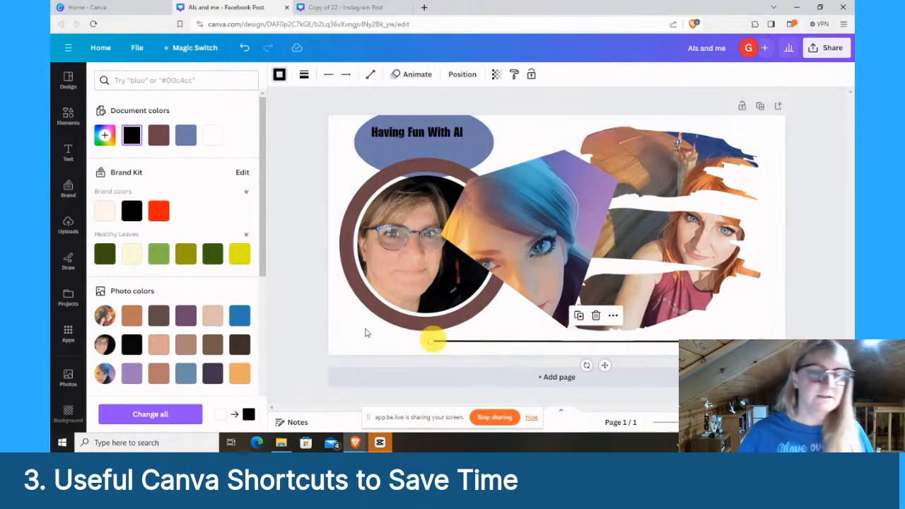
Step: Add a rectangle stretched to about 980 by 72 px along the page's bottom edge and fill it with the brown document color
left_click(544, 126)
key("r")
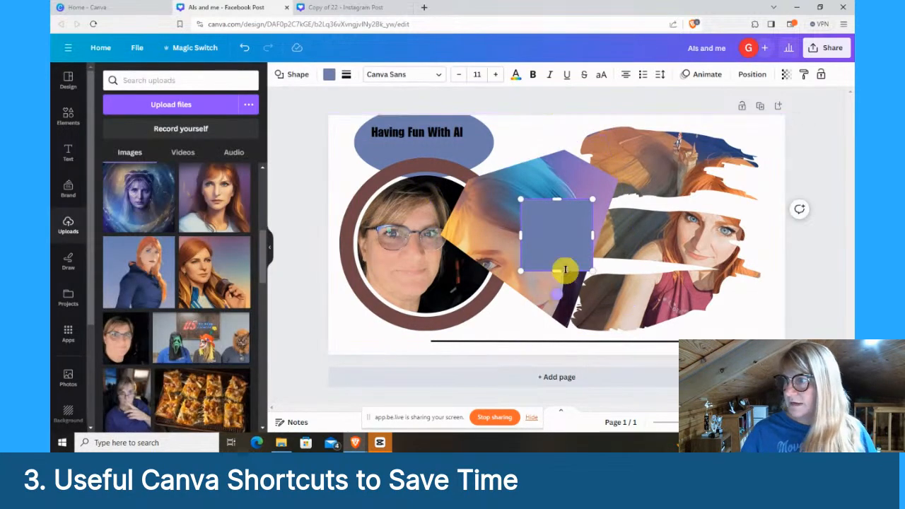
left_click_drag(529, 247, 775, 330)
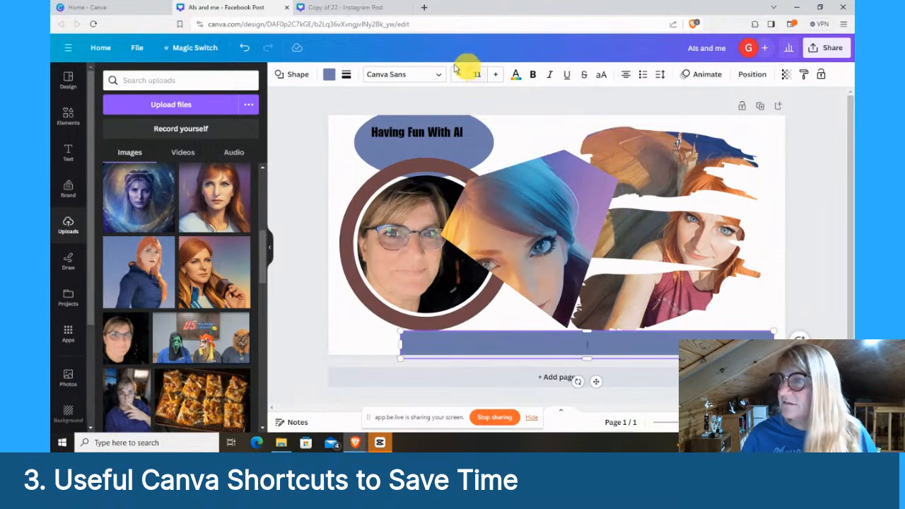
left_click(330, 75)
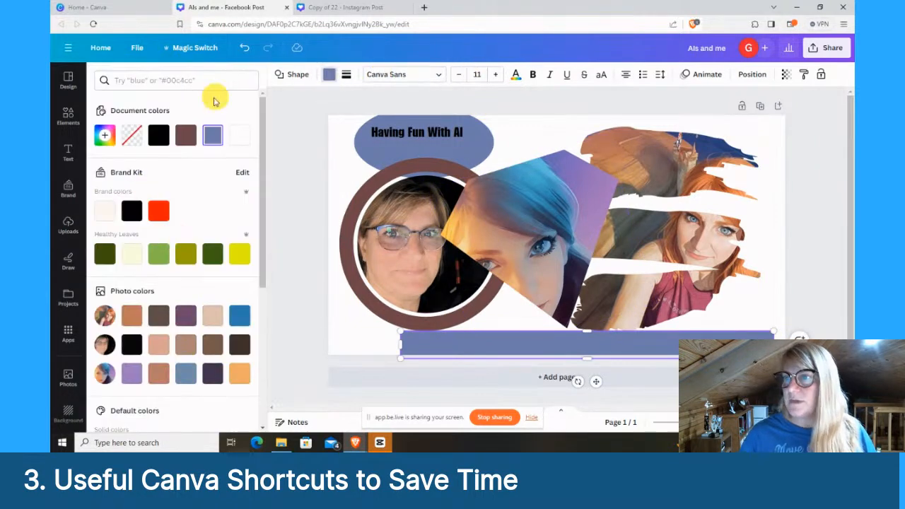
left_click(186, 135)
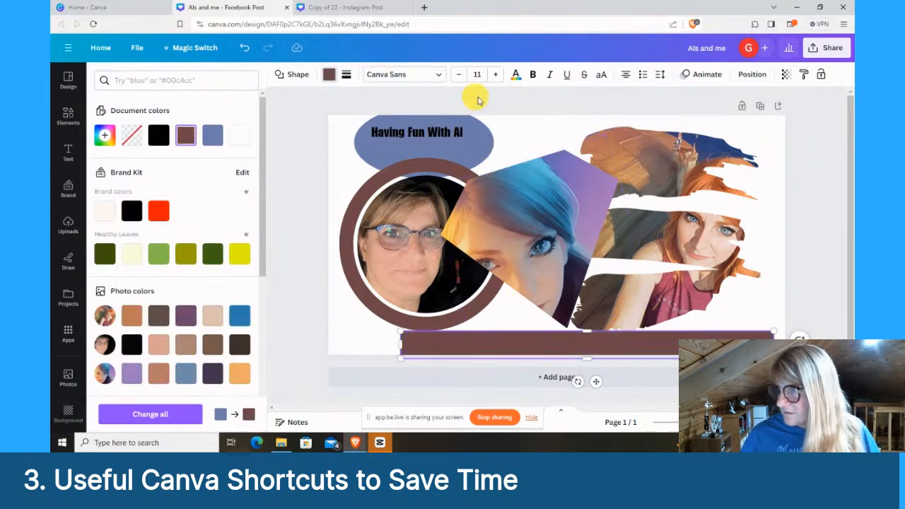
Step: Send the brown rectangle backward, behind the black line
left_click(754, 75)
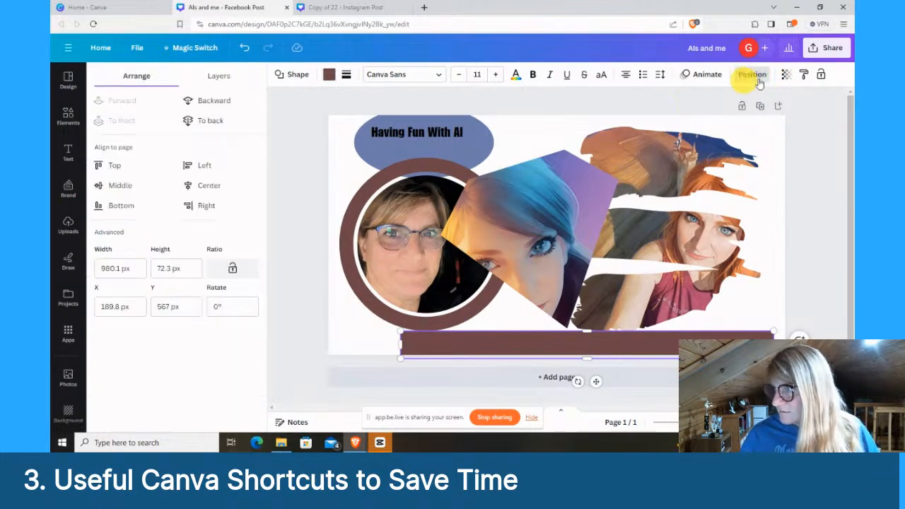
left_click(208, 106)
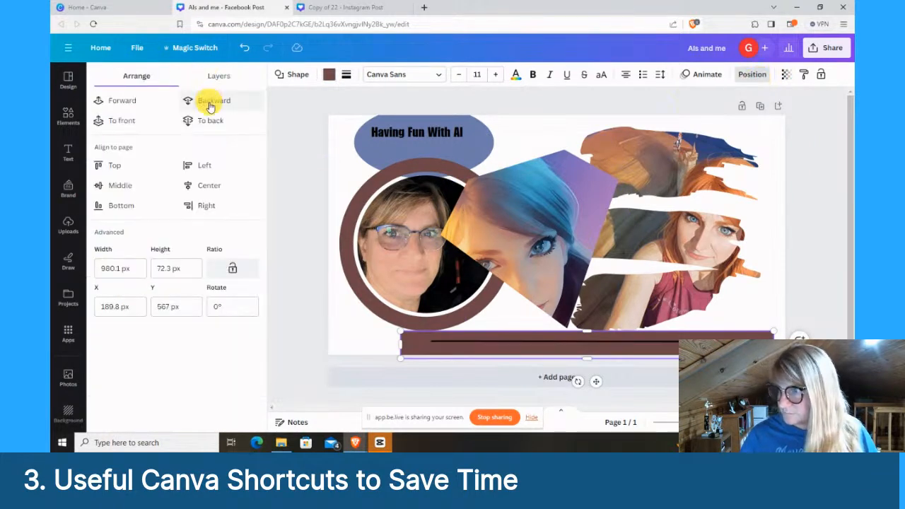
left_click(343, 143)
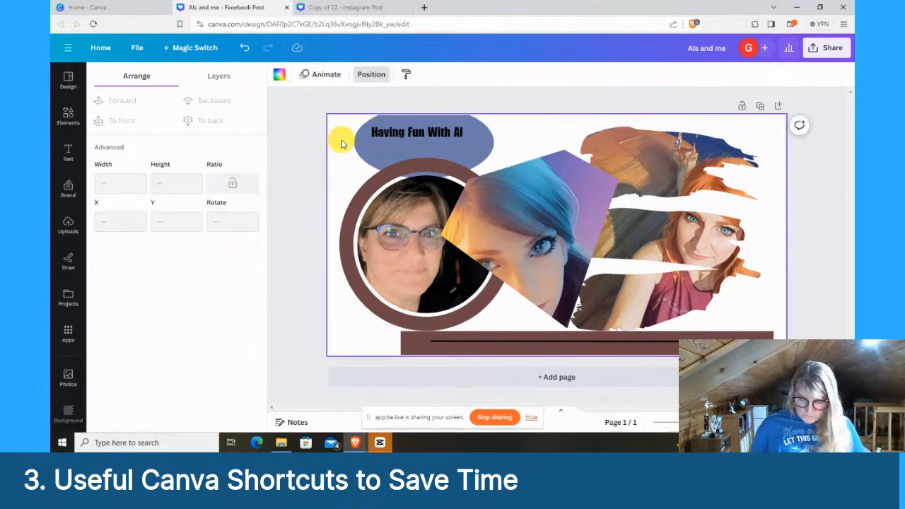
Step: Zoom in and out on the collage to examine the overlapping photos up close
key("ctrl+plus")
key("ctrl+plus")
key("ctrl+plus")
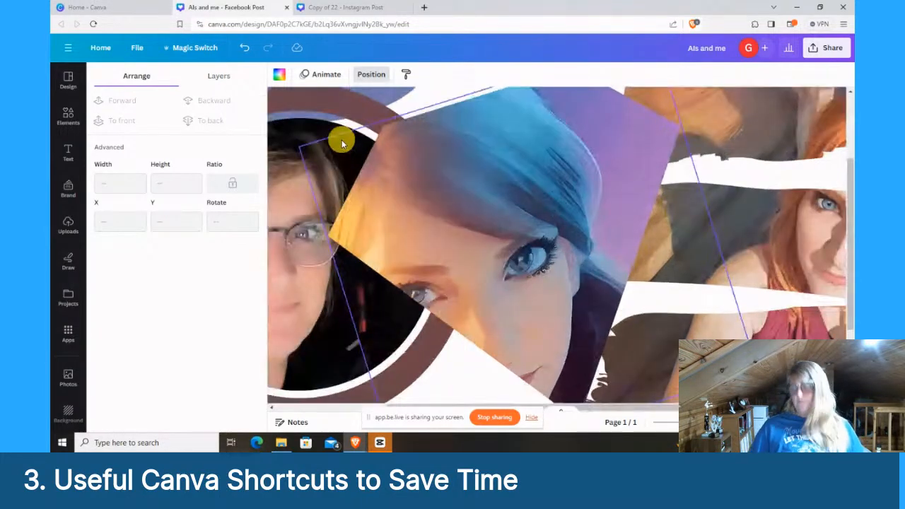
key("ctrl+minus")
key("ctrl+minus")
key("ctrl+minus")
key("ctrl+plus")
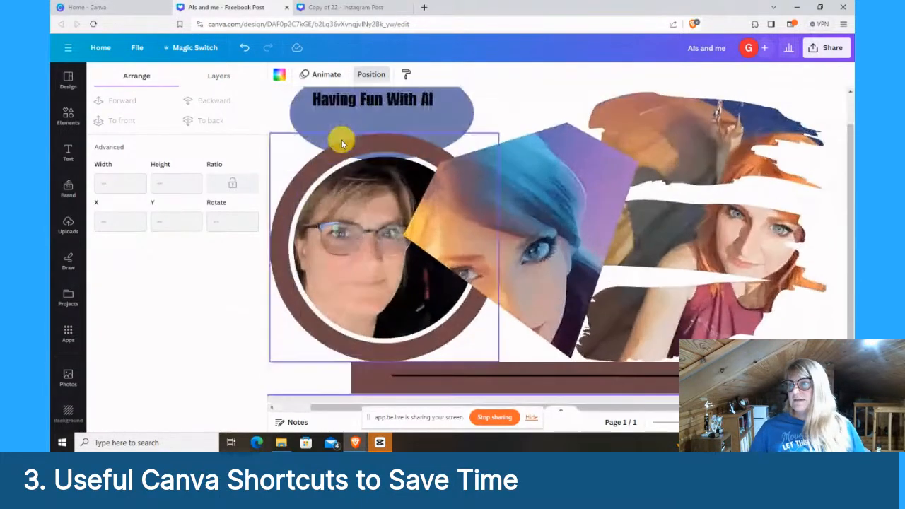
key("ctrl+plus")
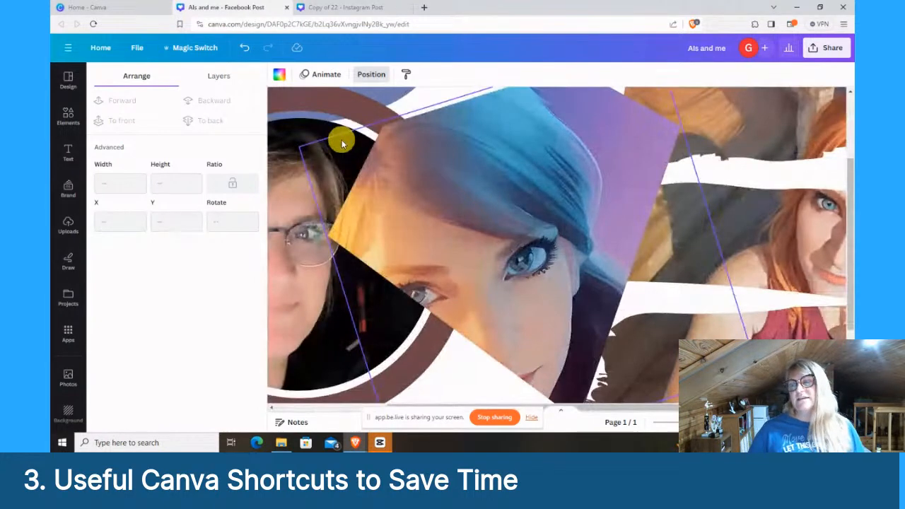
Step: Zoom back out until the whole collage page is in view
key("ctrl+plus")
key("ctrl+minus")
key("ctrl+minus")
key("ctrl+minus")
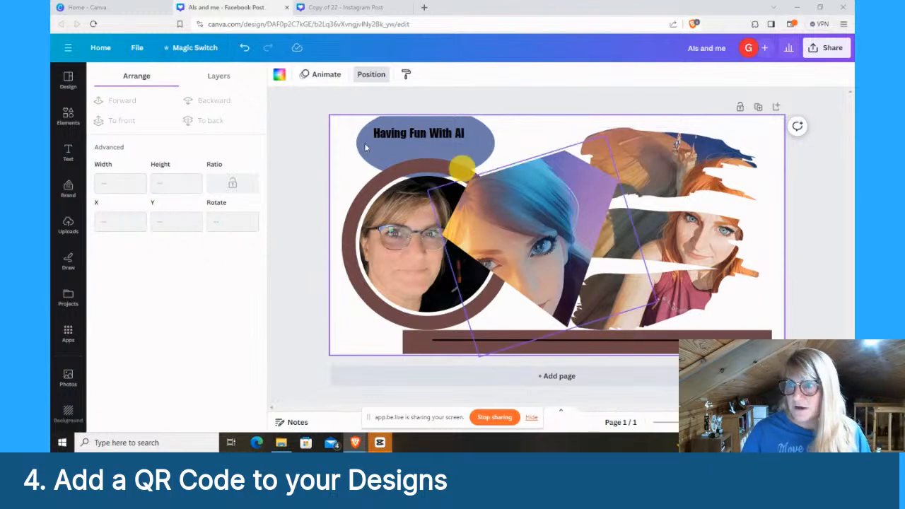
Step: Search the apps for "qr" and open the QR Code app created by Canva
left_click(68, 330)
left_click(141, 80)
type("pexels")
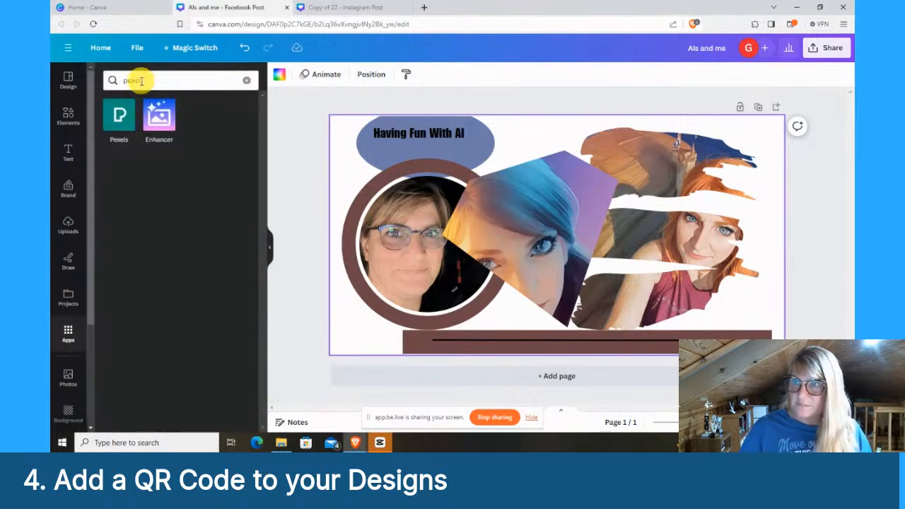
type("qr")
key("Return")
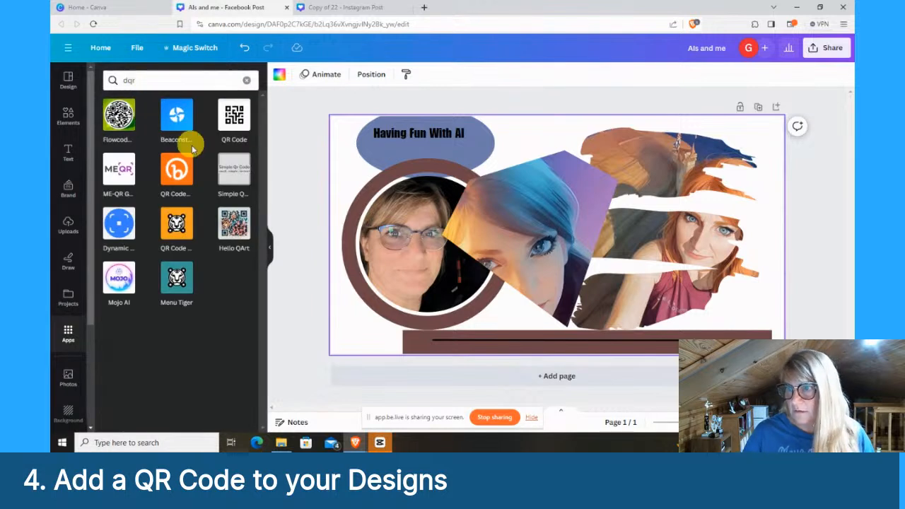
left_click(232, 115)
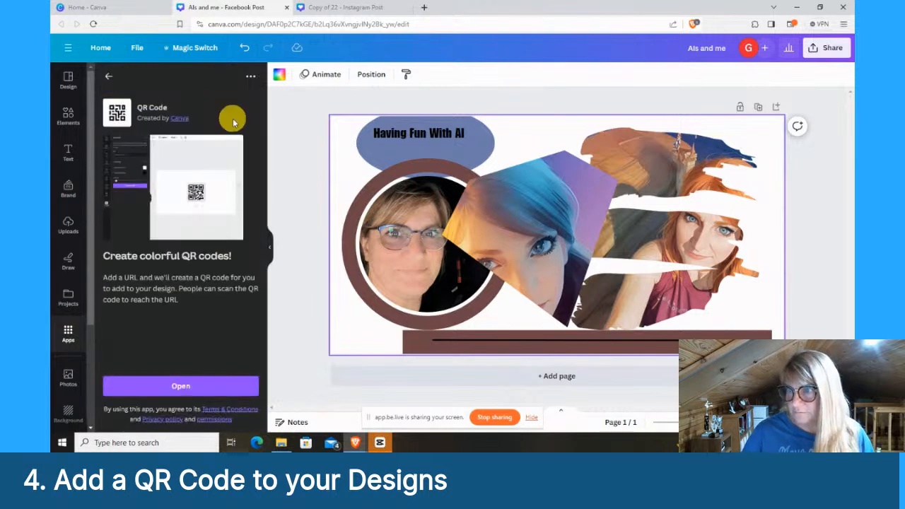
left_click(162, 385)
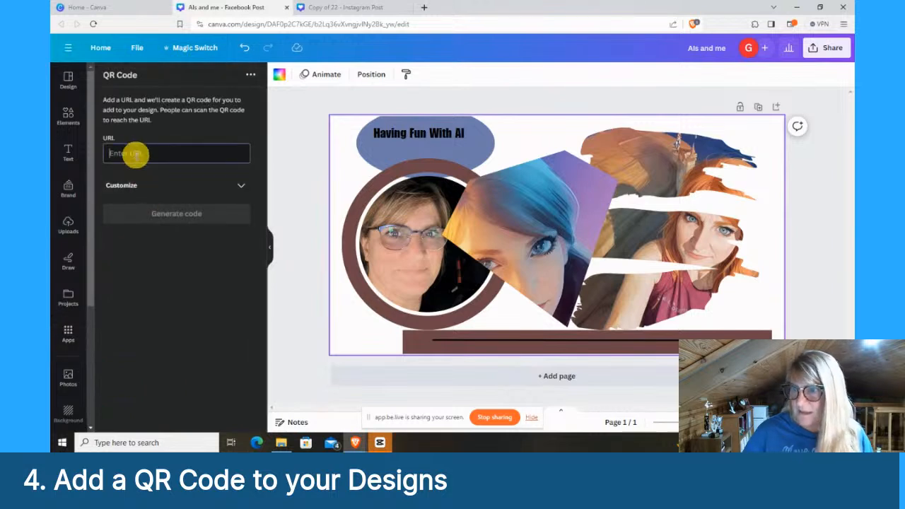
Step: Generate a QR code for LearnWithGinny.com, shrink it and place it in the page's lower-left corner over the circular frame's edge
type("l")
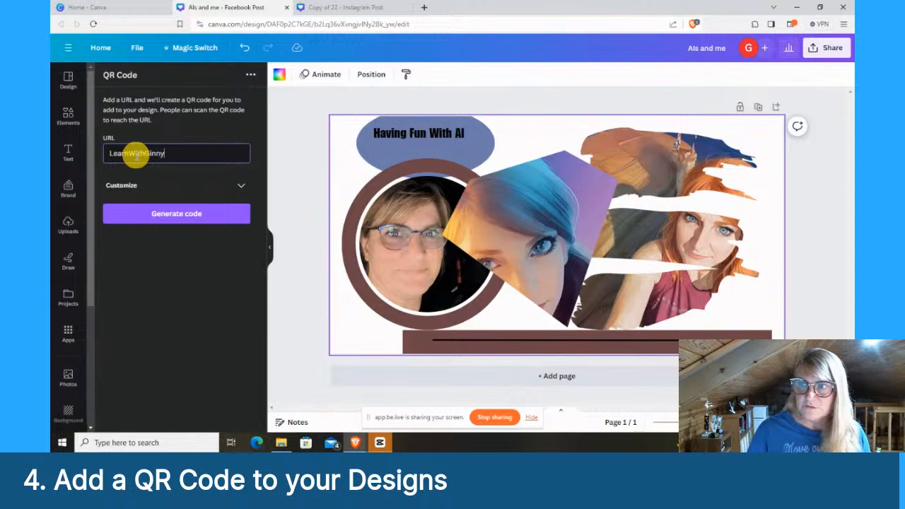
left_click(167, 216)
left_click_drag(558, 238, 631, 303)
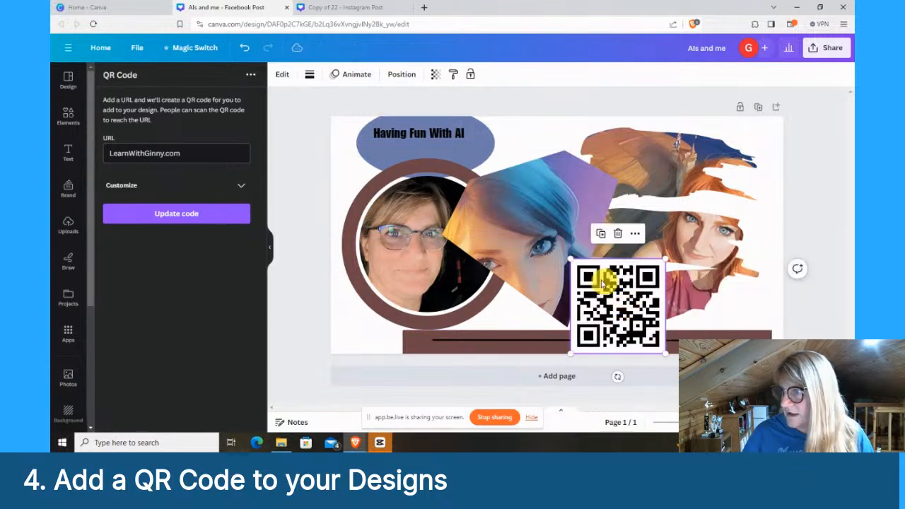
left_click_drag(571, 260, 368, 329)
left_click(549, 137)
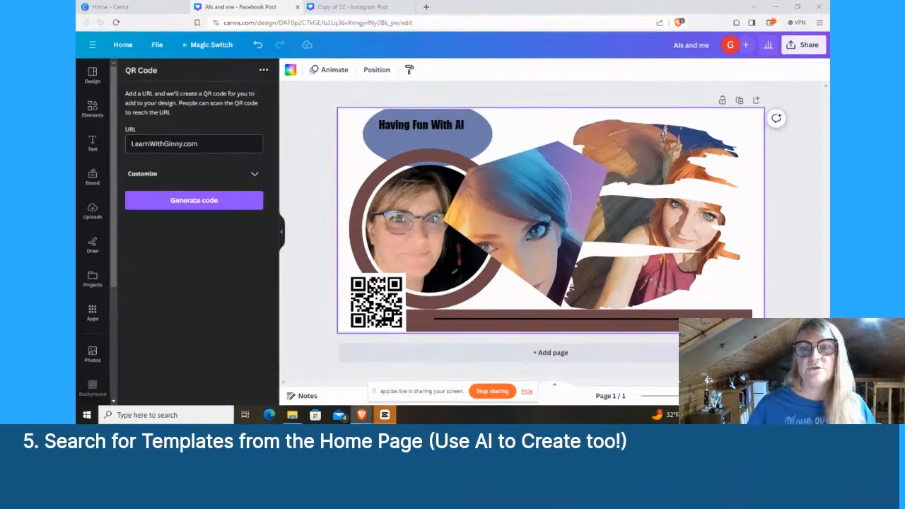
Step: Search for templates from the Canva home page with the description "Magical Unicorn In The Snow Facebook Post"
left_click(122, 8)
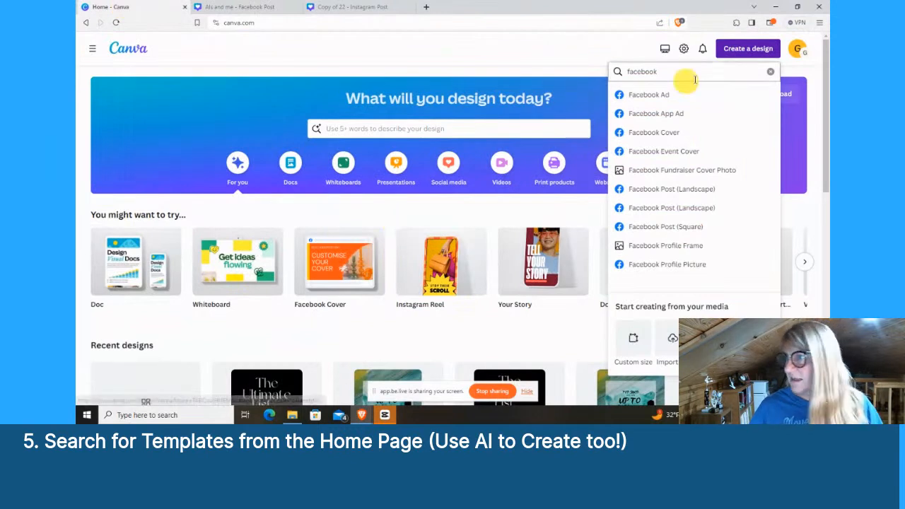
left_click(442, 127)
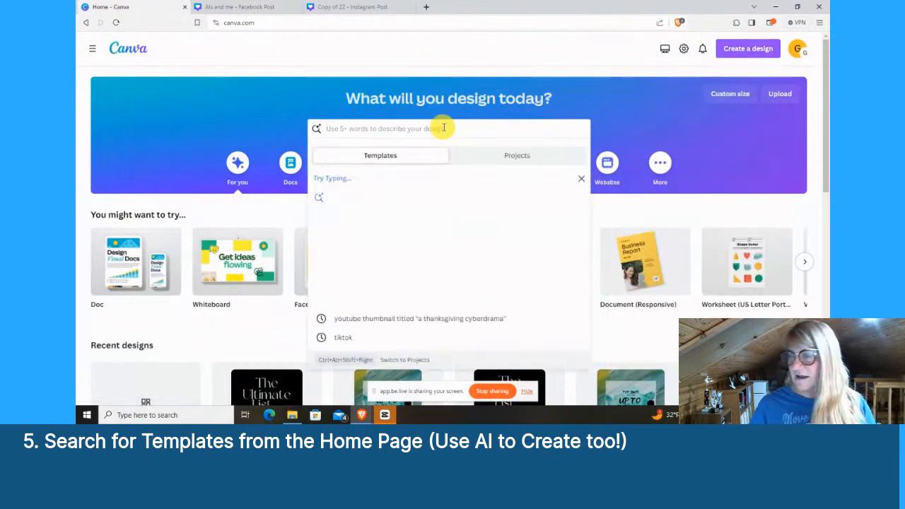
type("Mag")
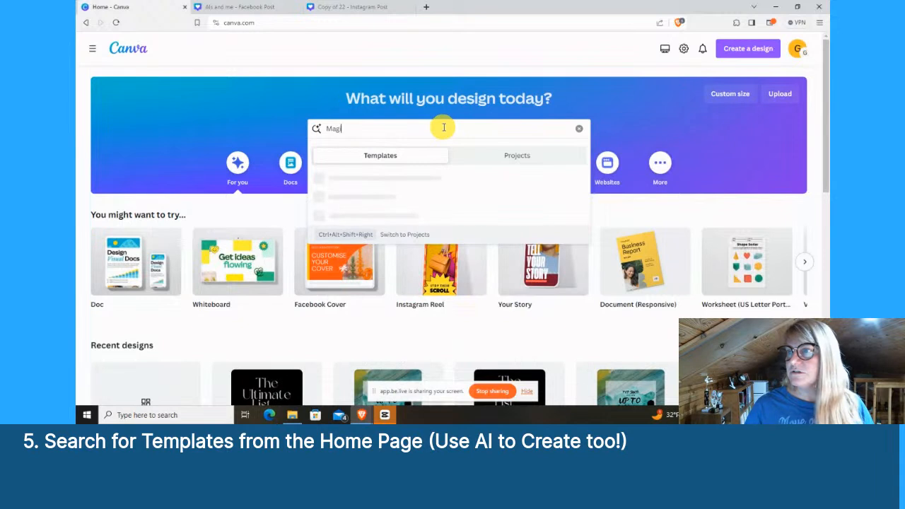
key("BackSpace")
key("BackSpace")
key("BackSpace")
key("BackSpace")
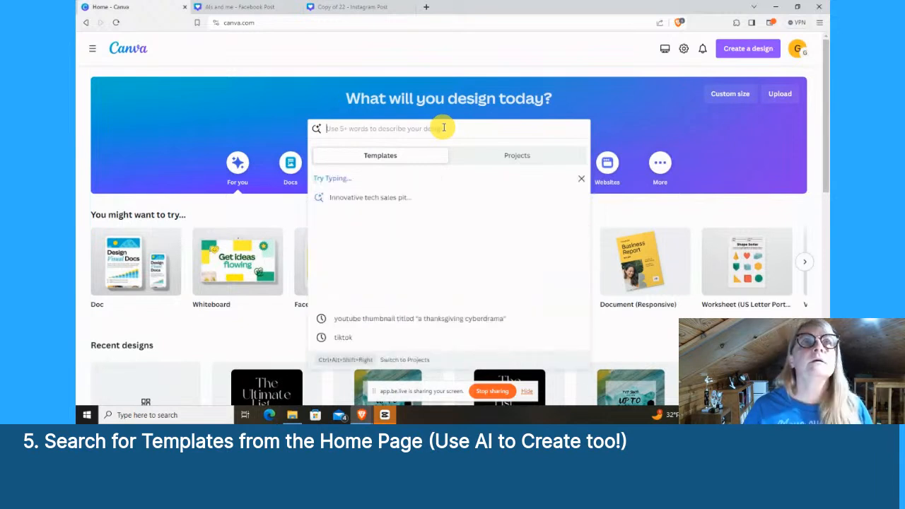
type("Magical Unic")
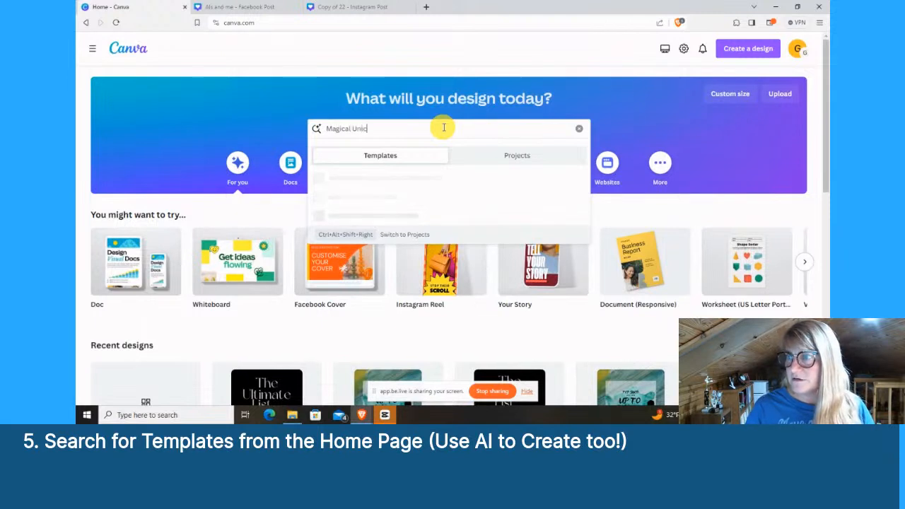
type("orn In The Snow")
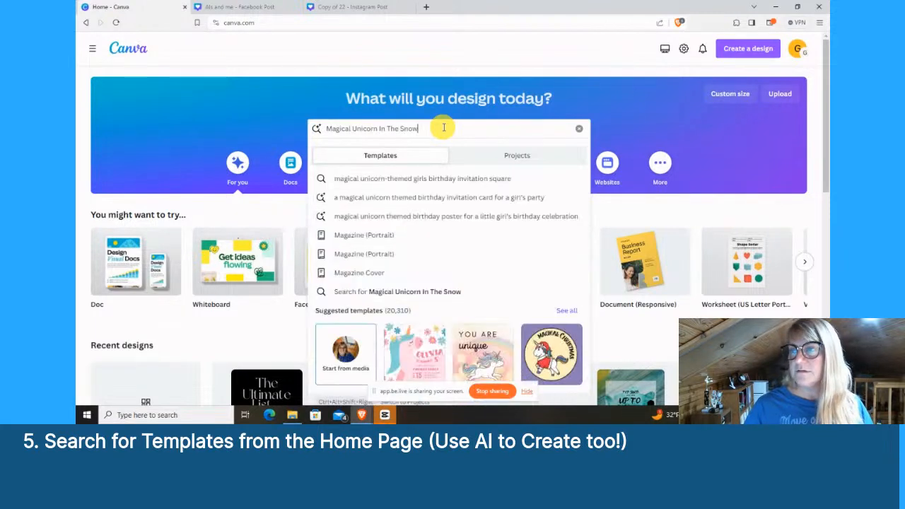
type(" Faceb")
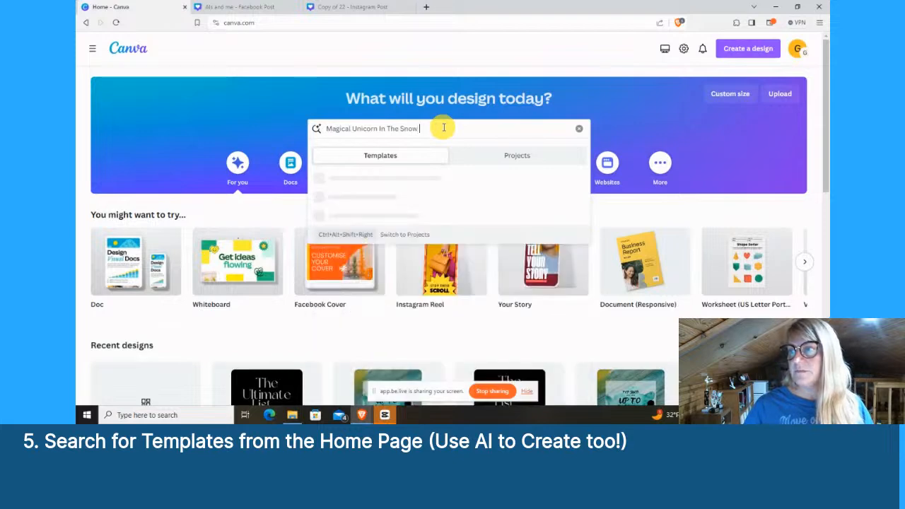
type("ook Post")
key("Return")
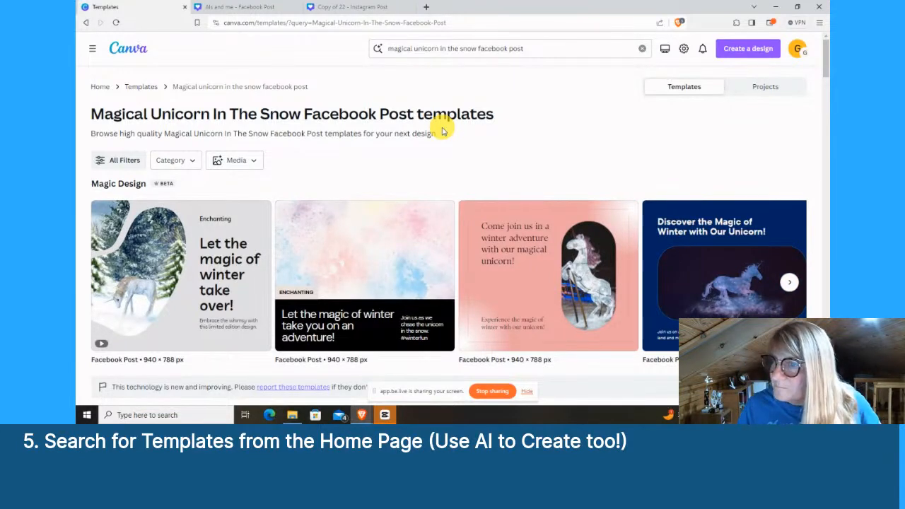
Step: Open the first Magic Design template, "Let the magic of winter take over!", as a new design for customizing
mouse_move(225, 228)
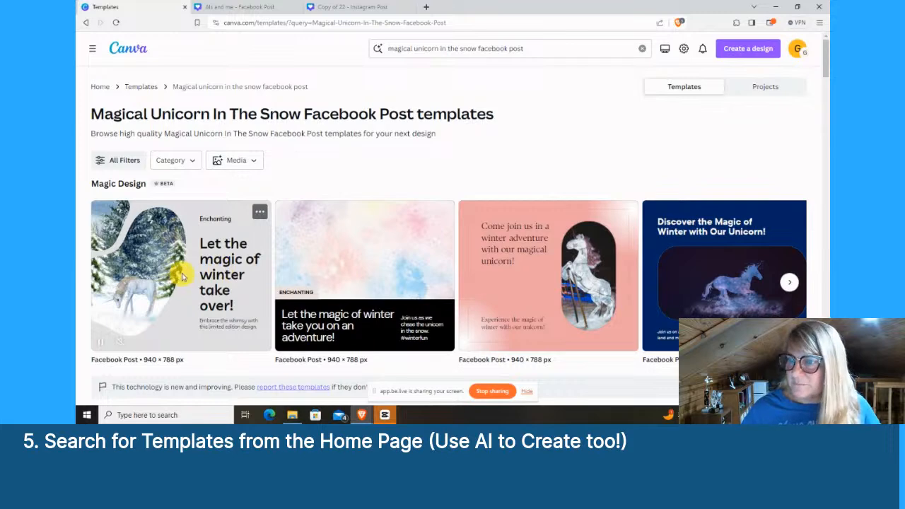
left_click(182, 276)
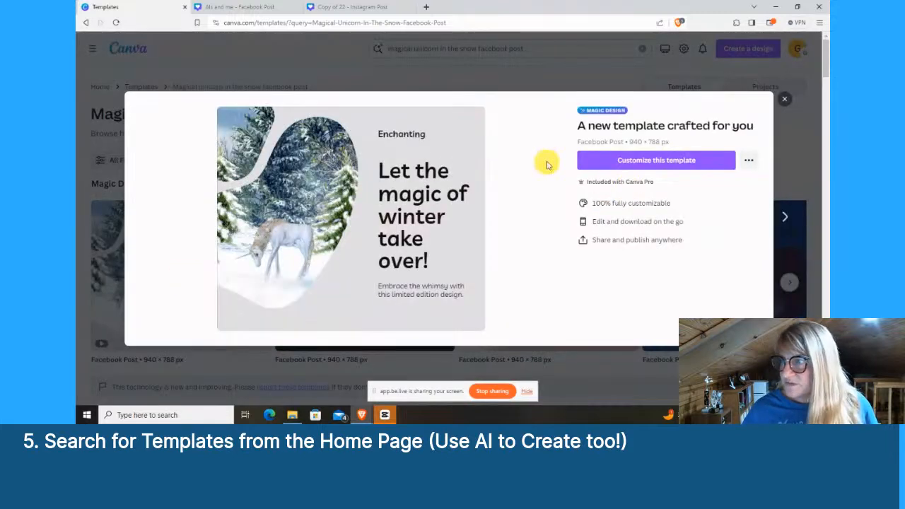
left_click(607, 159)
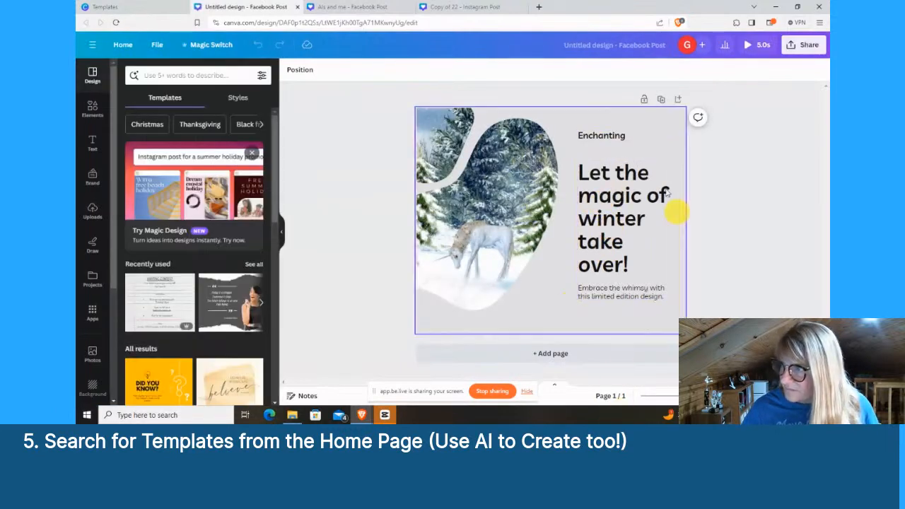
Step: Change the small text below the headline to "Embrace the whimsy of winter with Magical Unicorn Joy Juice!"
left_click(648, 296)
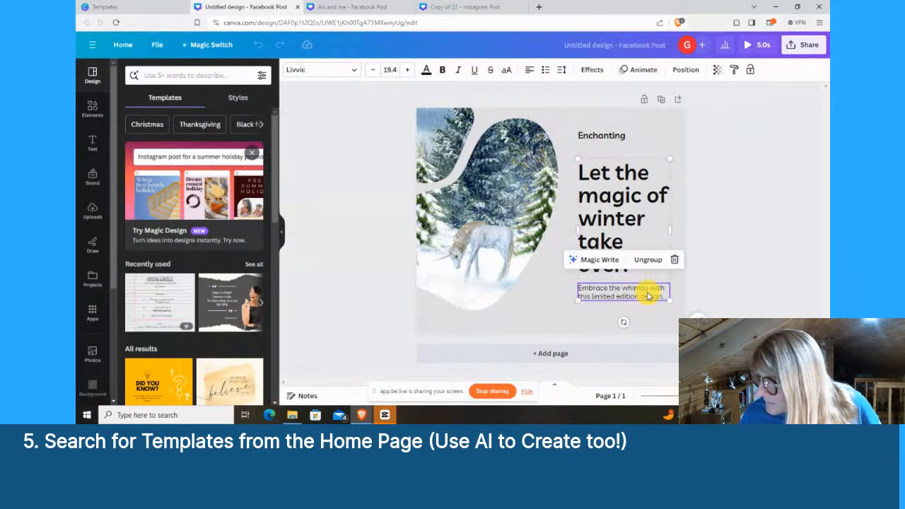
left_click(648, 294)
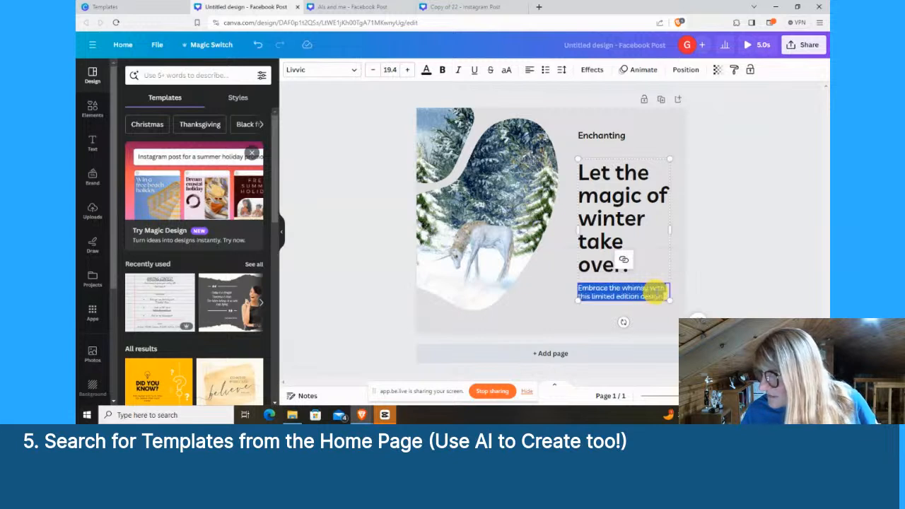
left_click(653, 291)
triple_click(656, 290)
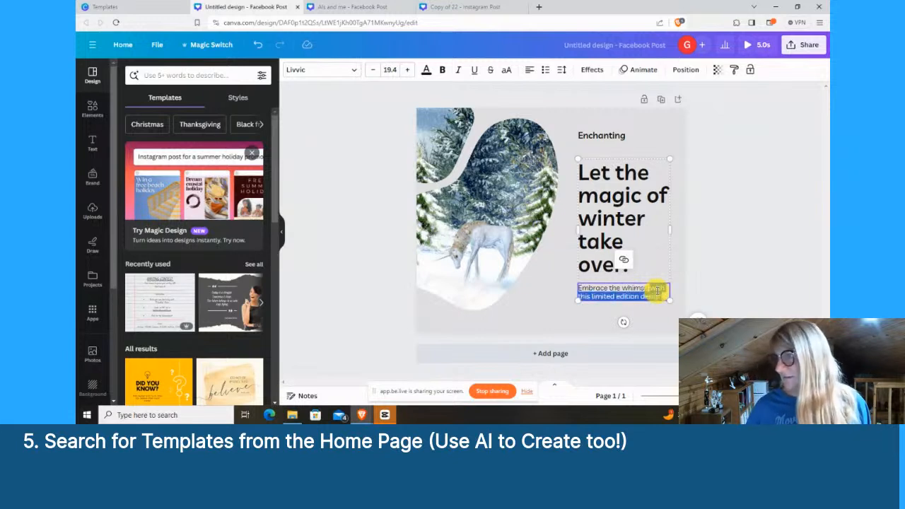
type("of")
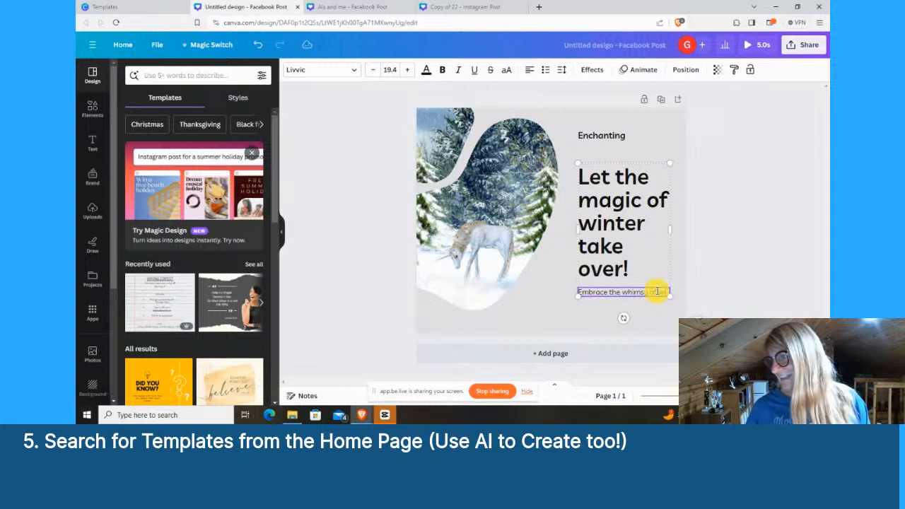
type(" winter with M")
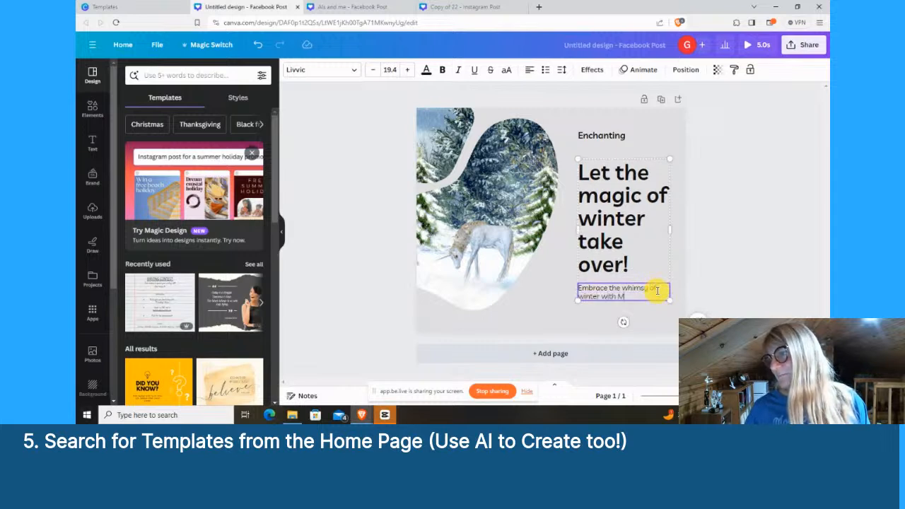
type("agical Unicor")
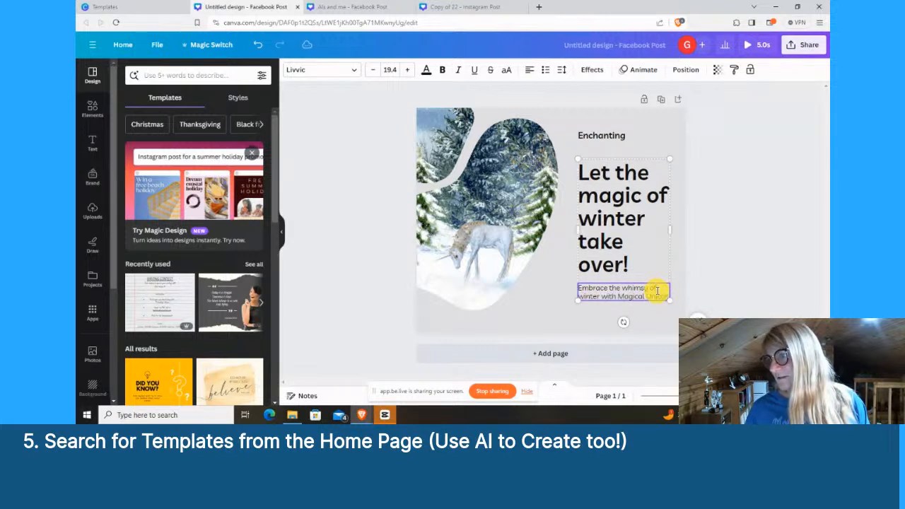
type("n Joy Juice!")
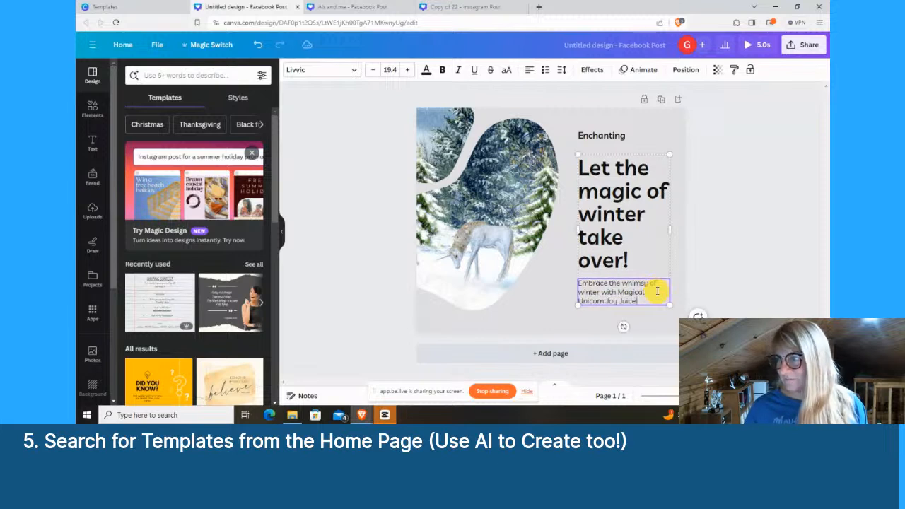
left_click(756, 173)
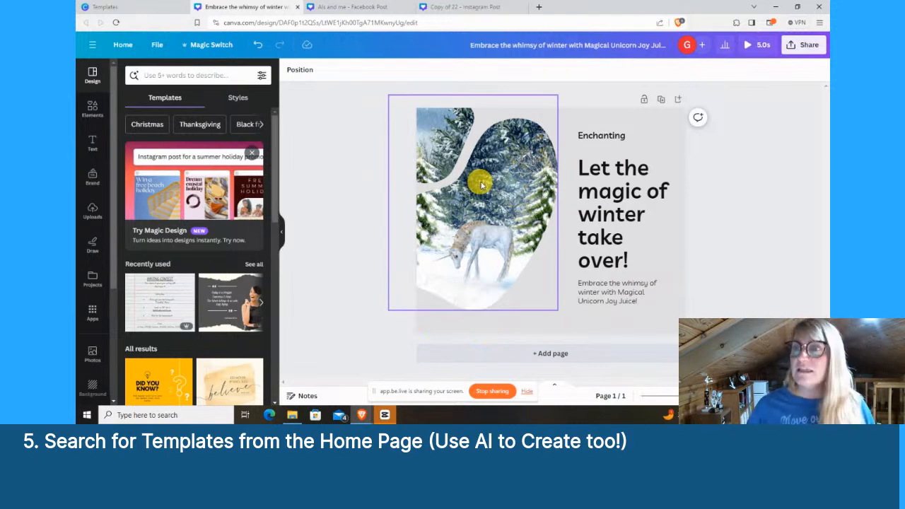
Step: Browse the other unicorn-in-the-snow templates, preview the Purple Psychedelic Magic Quote template, and return to the customized unicorn design
left_click(133, 6)
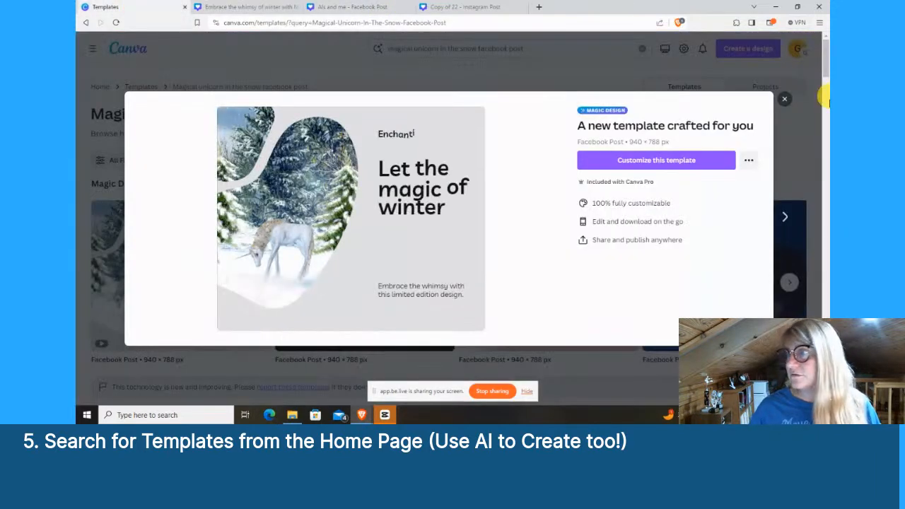
left_click(783, 103)
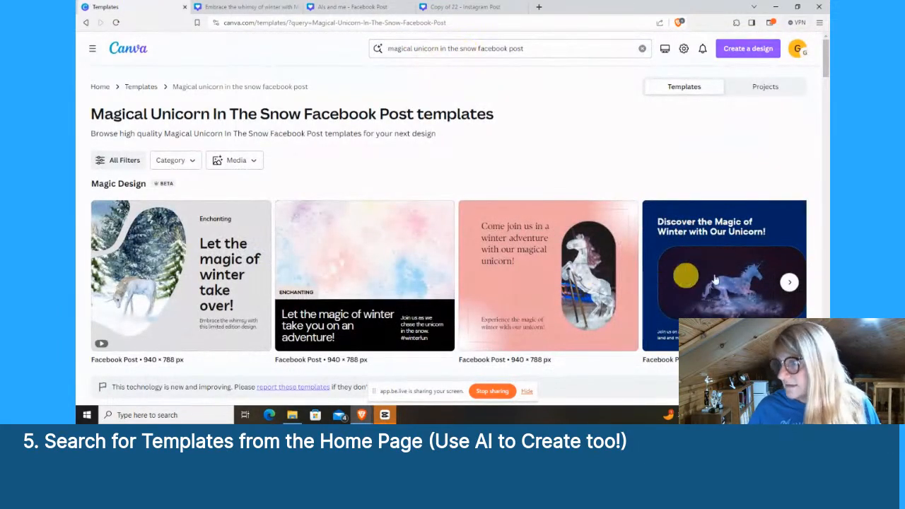
left_click(788, 284)
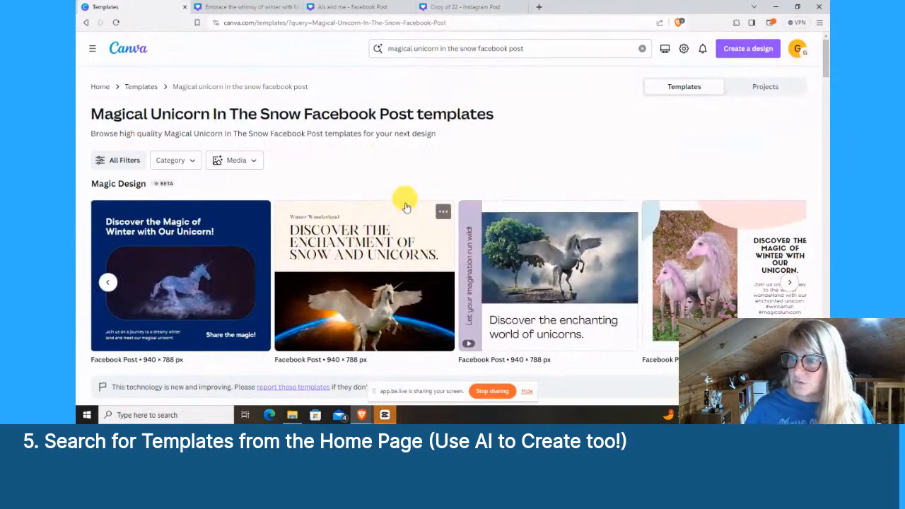
scroll(404, 202, "down", 5)
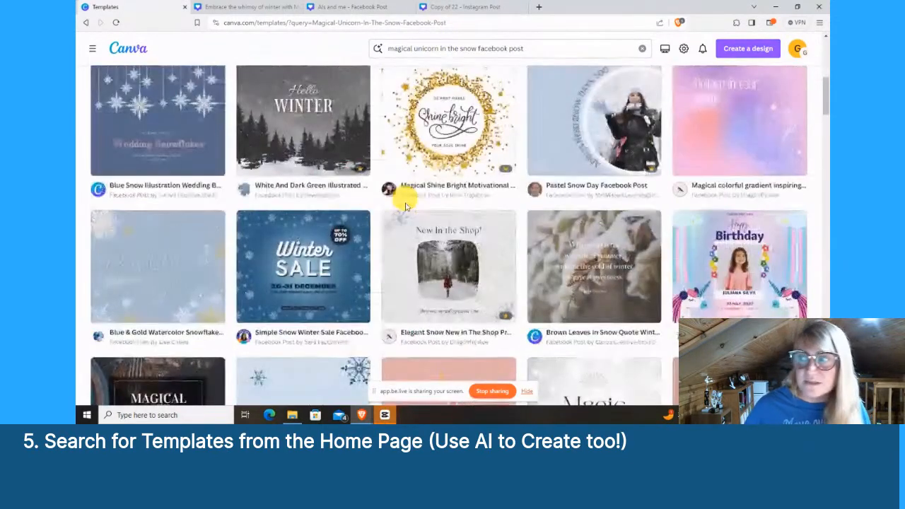
scroll(404, 206, "down", 6)
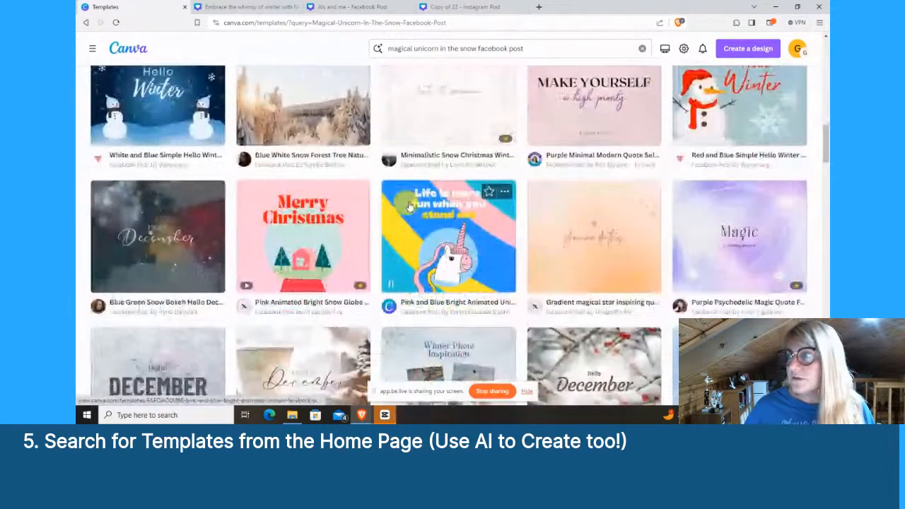
left_click(734, 251)
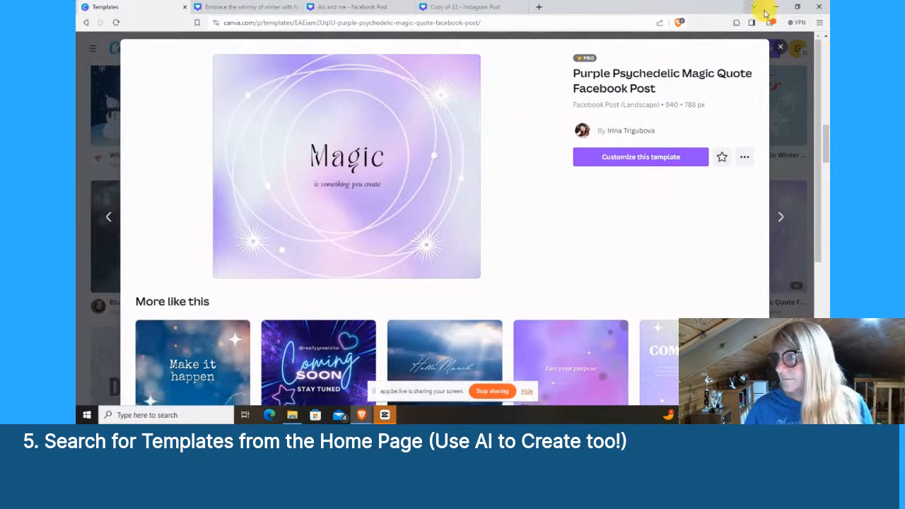
left_click(779, 46)
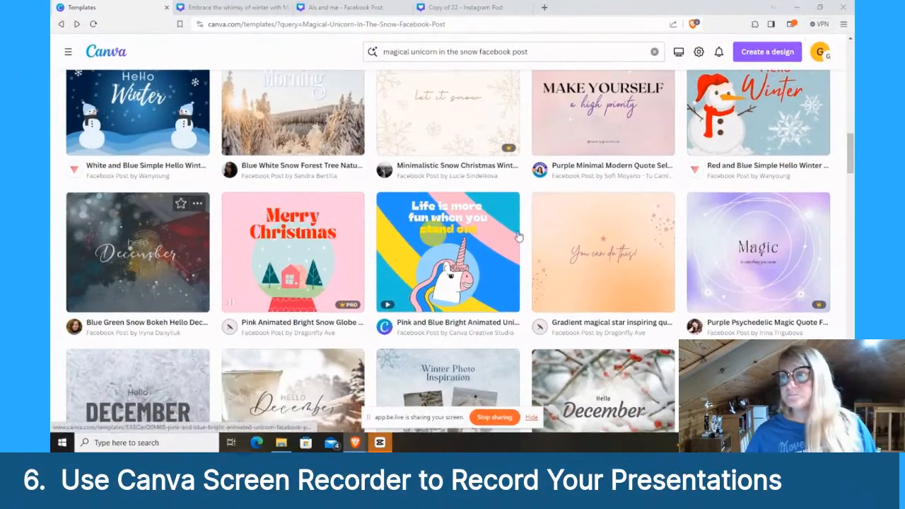
left_click(213, 8)
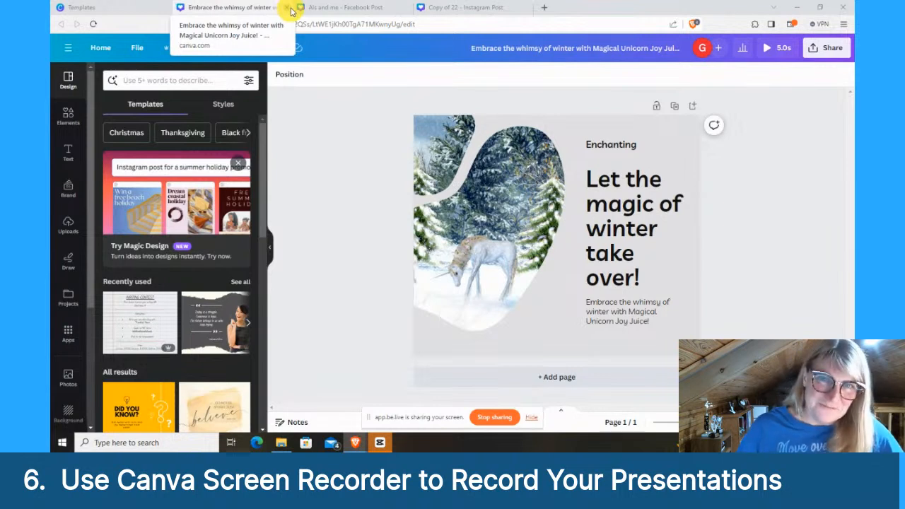
Step: Create a blank Video design, look through its available tools, and close it again
left_click(138, 5)
left_click(765, 54)
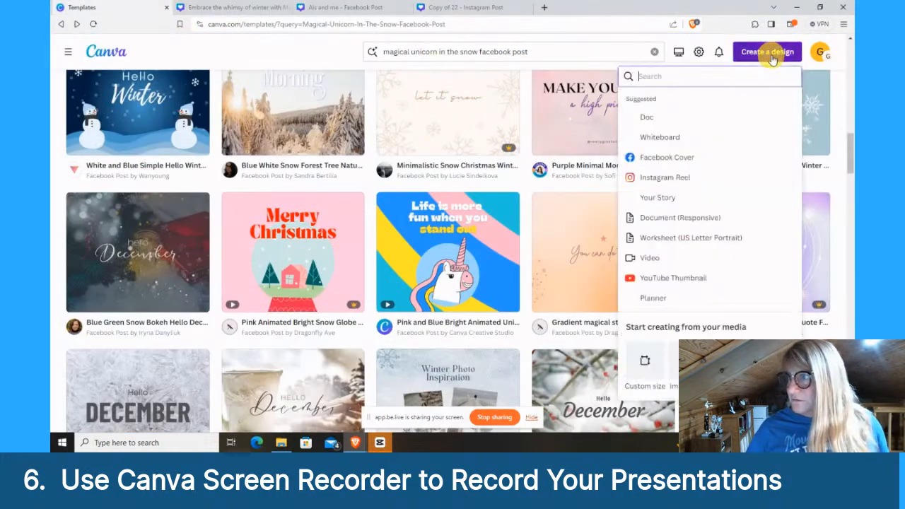
left_click(650, 260)
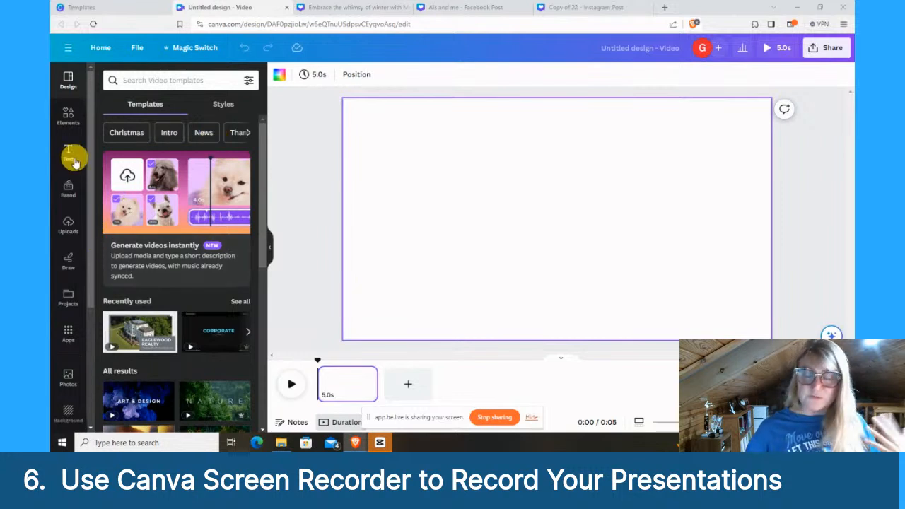
scroll(74, 161, "down", 5)
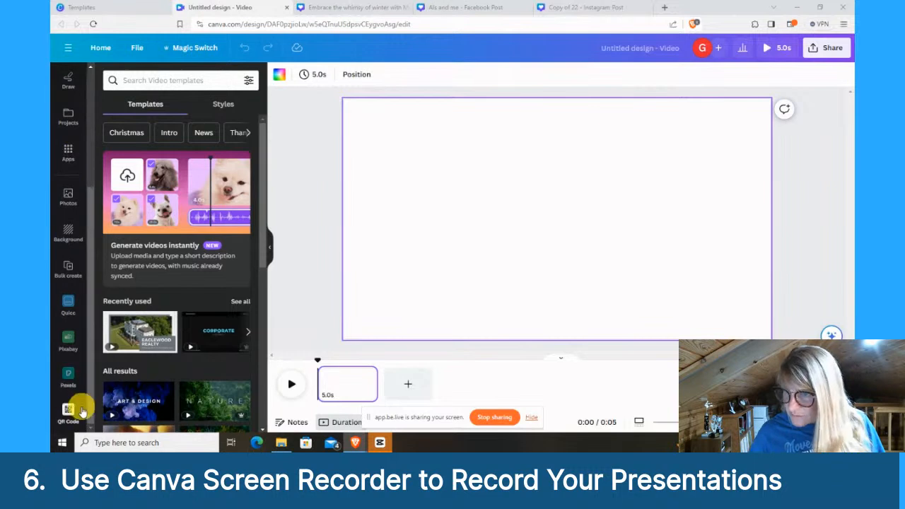
scroll(73, 228, "up", 5)
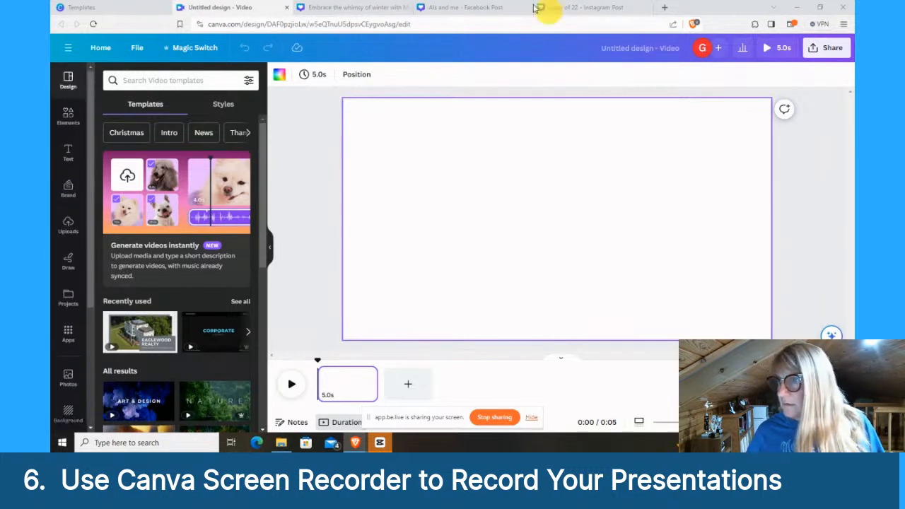
left_click(288, 9)
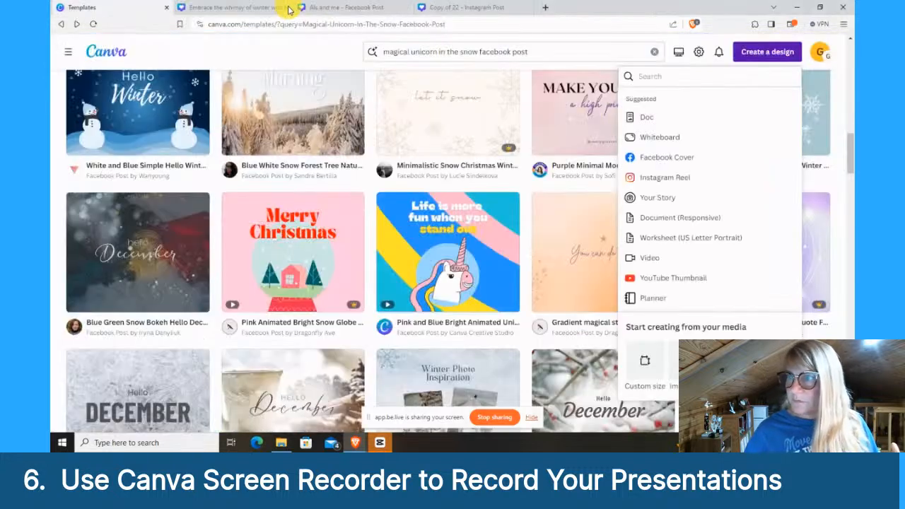
Step: Go through the open designs to the "Copy of 22" Instagram post and select the black silhouette of the man
scroll(276, 192, "down", 5)
scroll(276, 193, "up", 10)
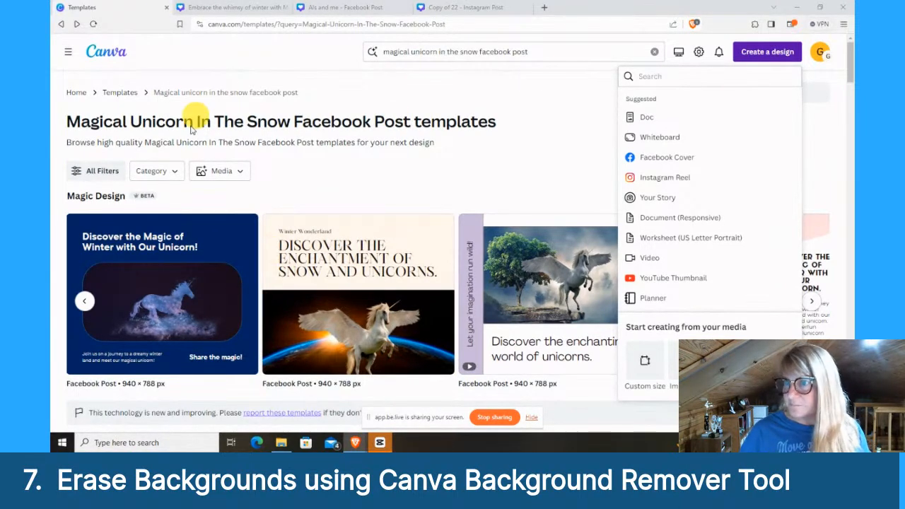
left_click(224, 8)
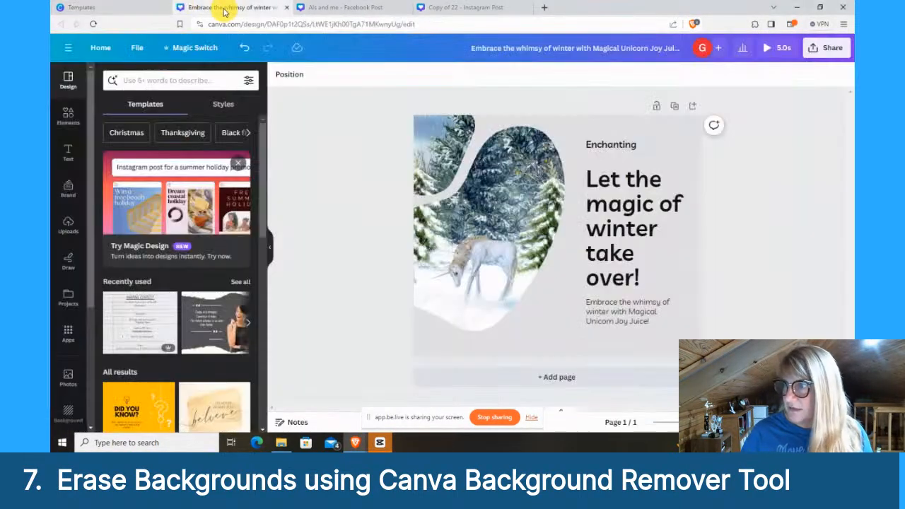
left_click(327, 7)
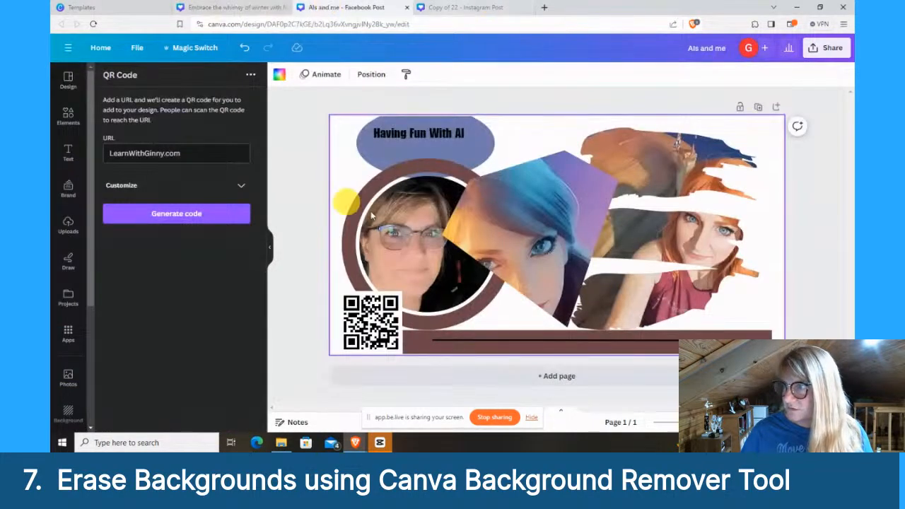
left_click(450, 9)
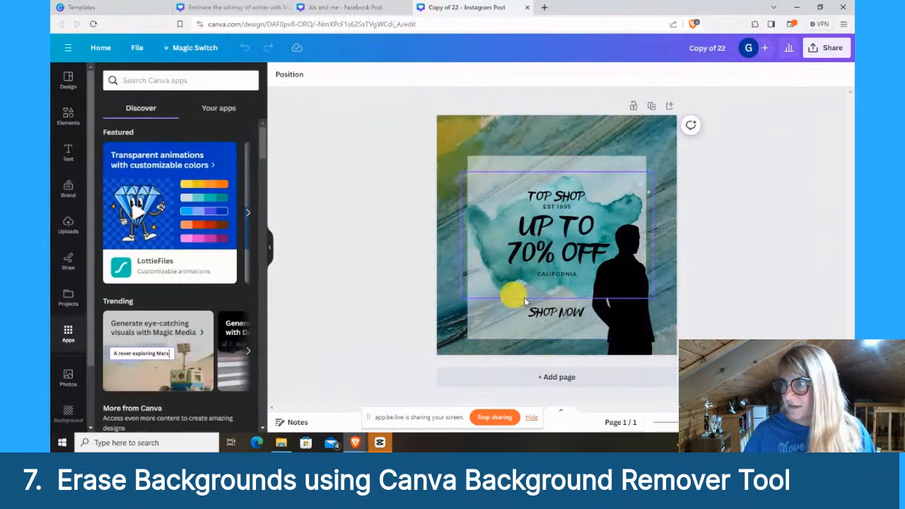
left_click(648, 273)
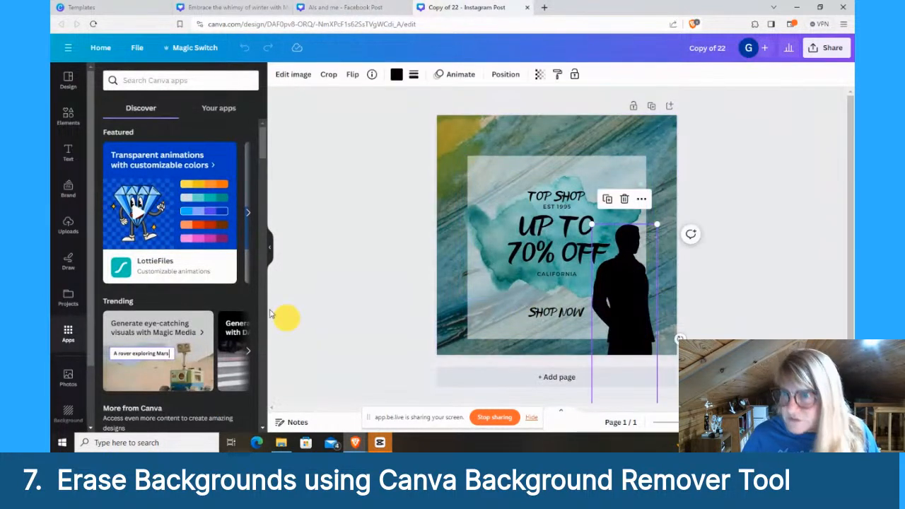
Step: Place the uploaded selfie over the silhouette in the Instagram post and open its photo editing options
left_click(71, 233)
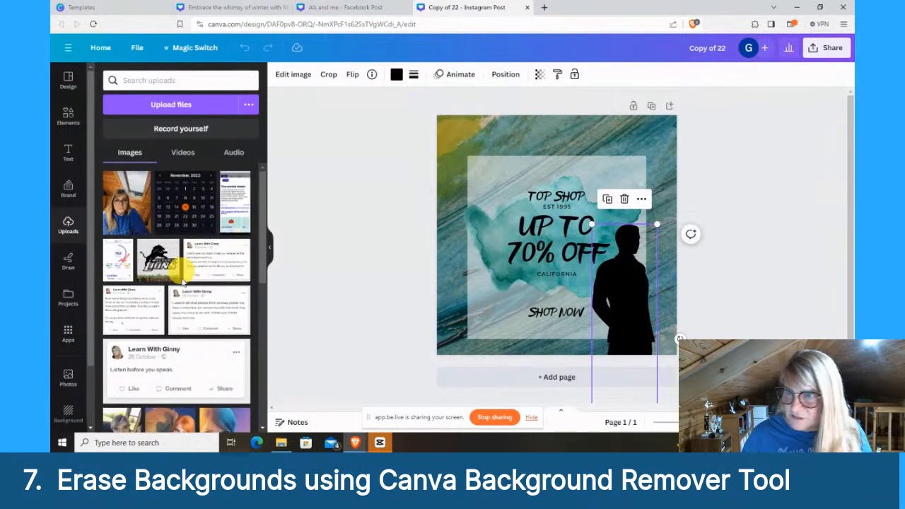
left_click(138, 203)
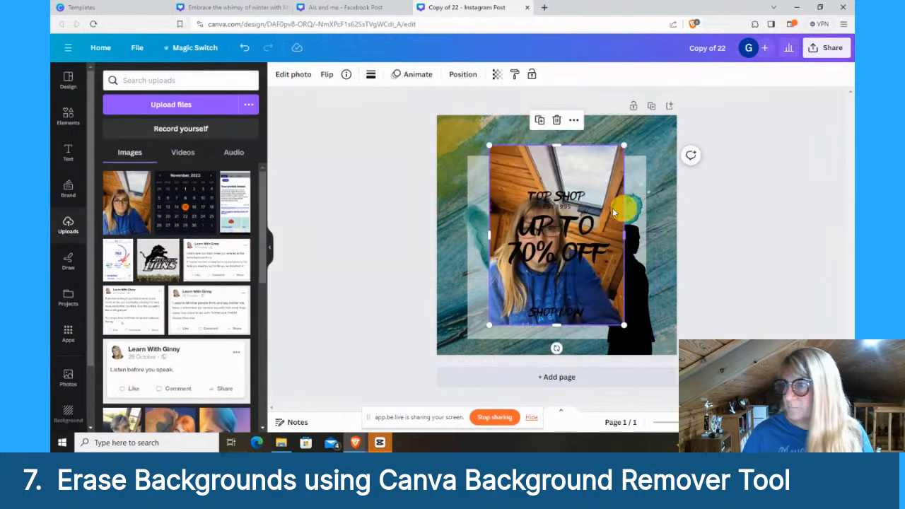
left_click_drag(581, 182, 632, 207)
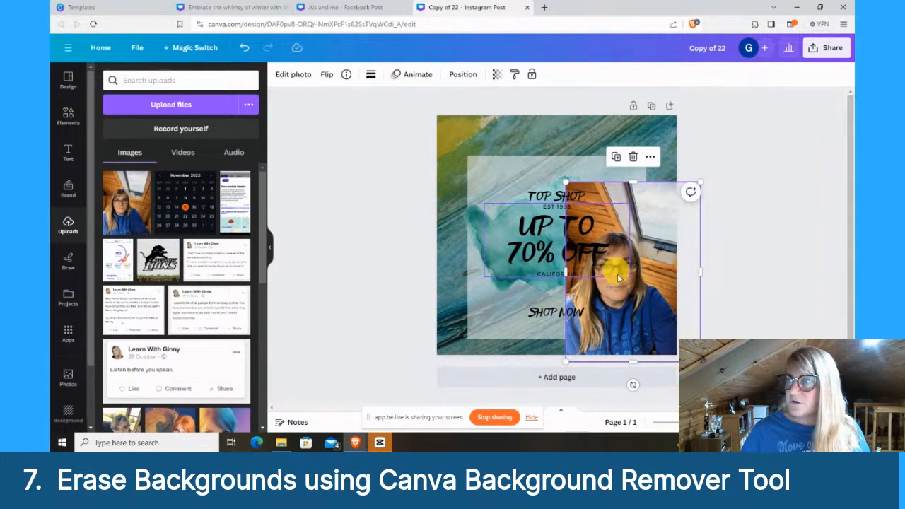
left_click(302, 75)
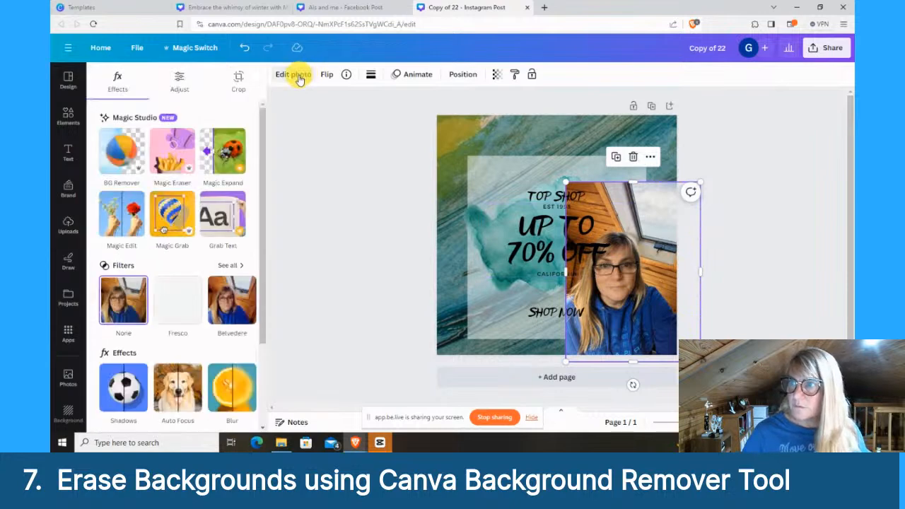
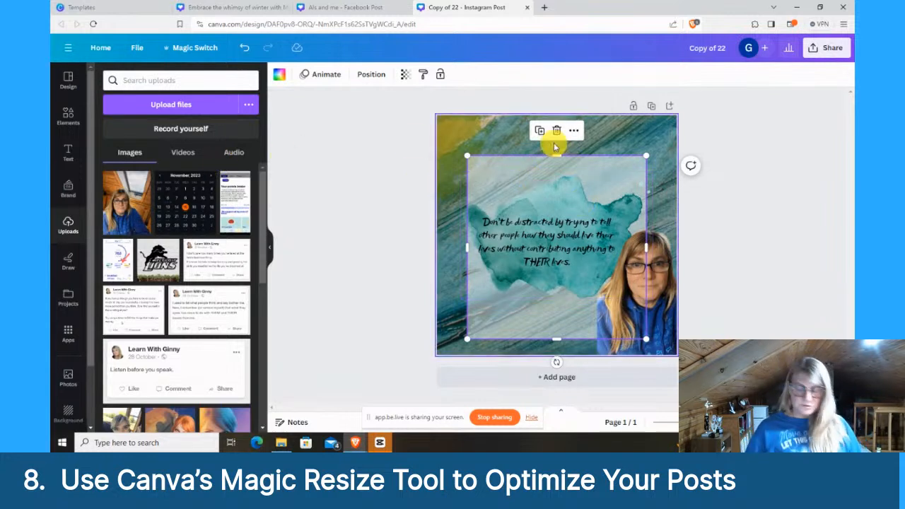
Step: Add the text "LearnWithGinny.com" along the lower edge of the Instagram post and set its transparency to about 60
key("t")
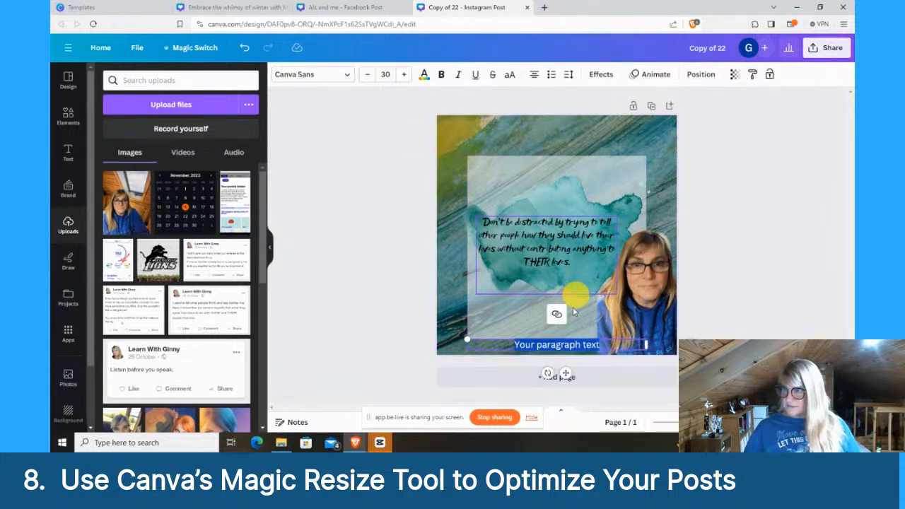
left_click(558, 347)
triple_click(559, 346)
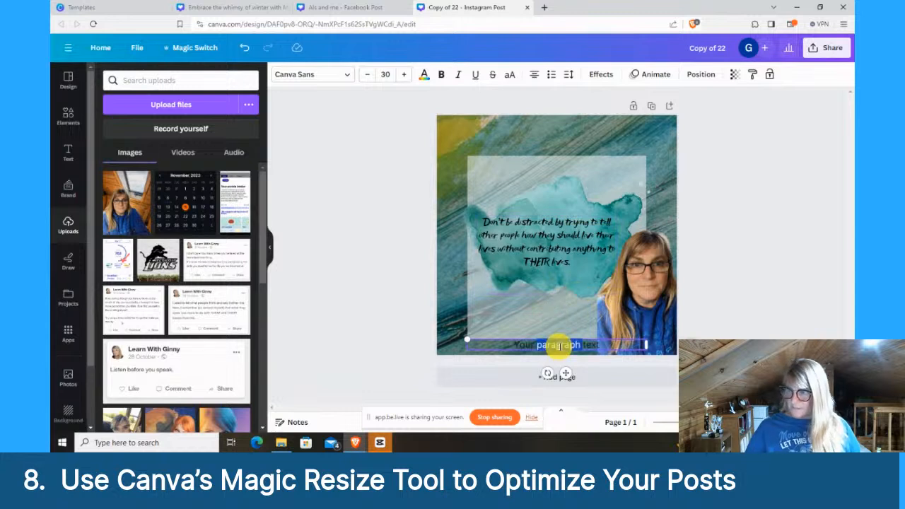
key("BackSpace")
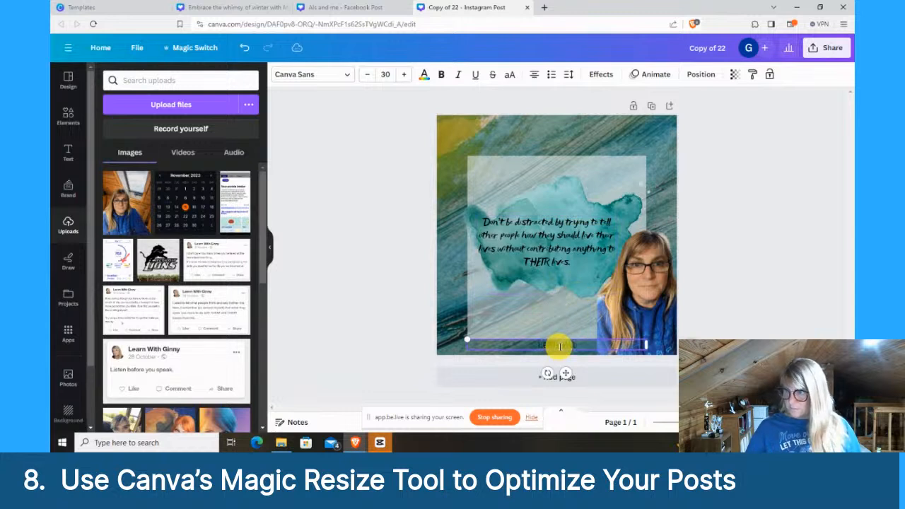
type("LearnWithGinny.com")
key("Return")
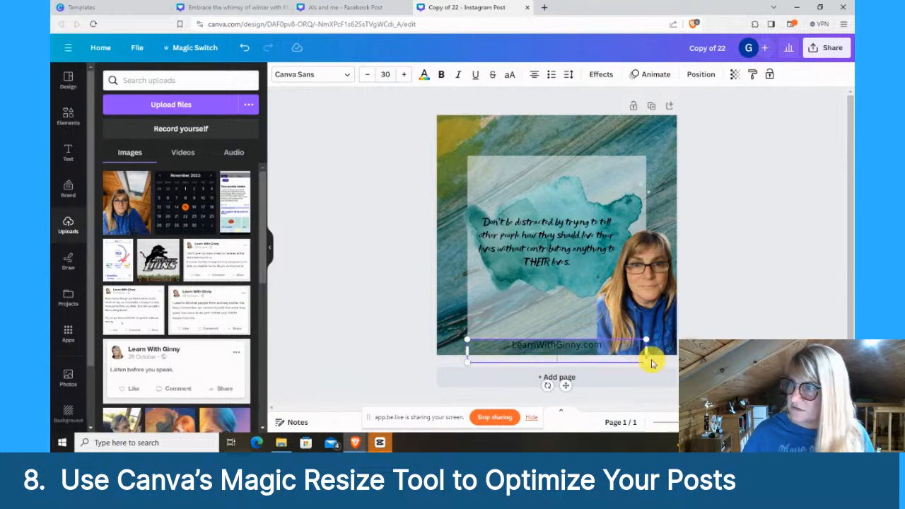
left_click(735, 76)
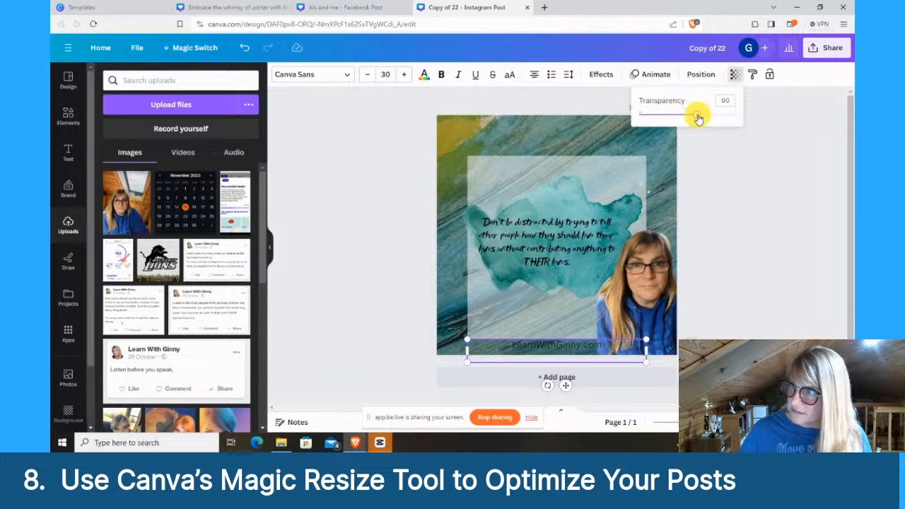
left_click(758, 153)
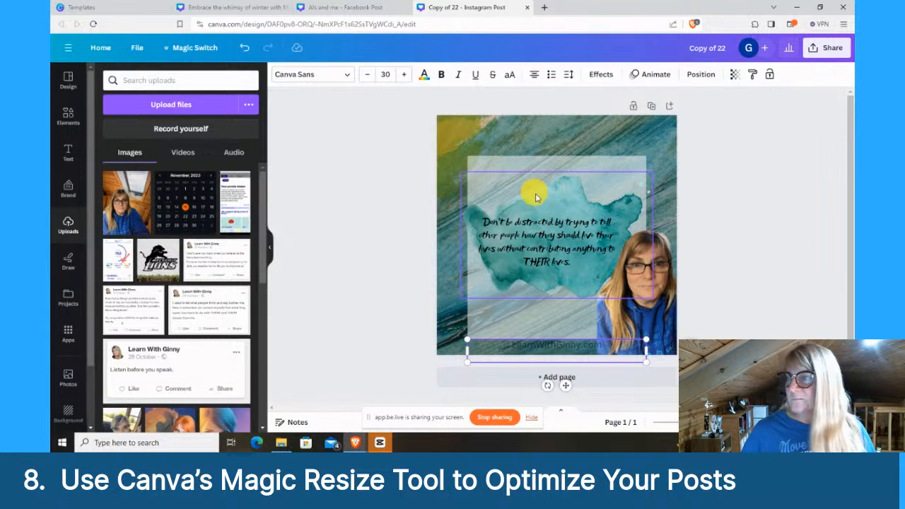
Step: Rename the Instagram post design as "Telling Other How To Live"
left_click(798, 156)
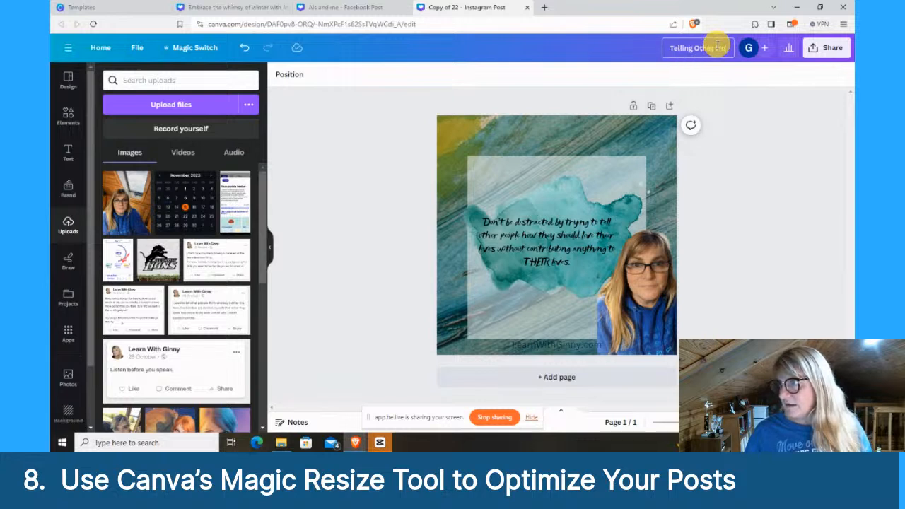
type("Live")
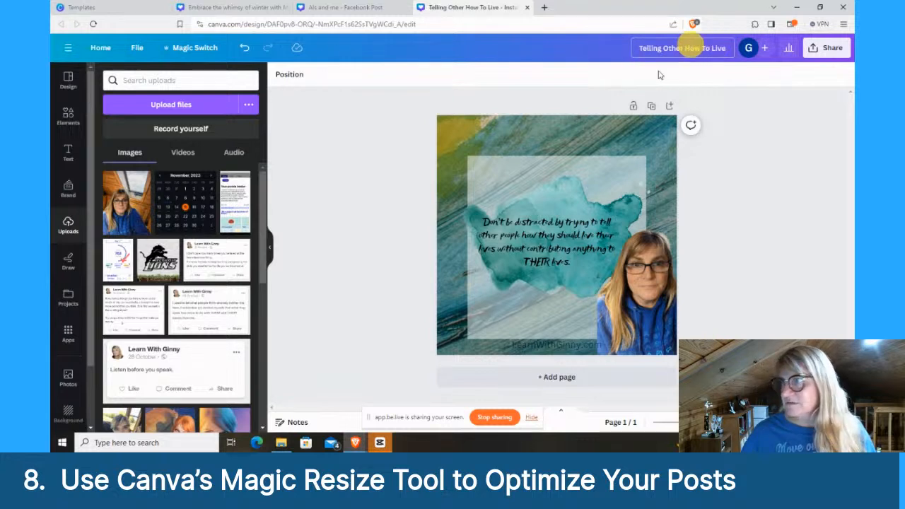
left_click(495, 248)
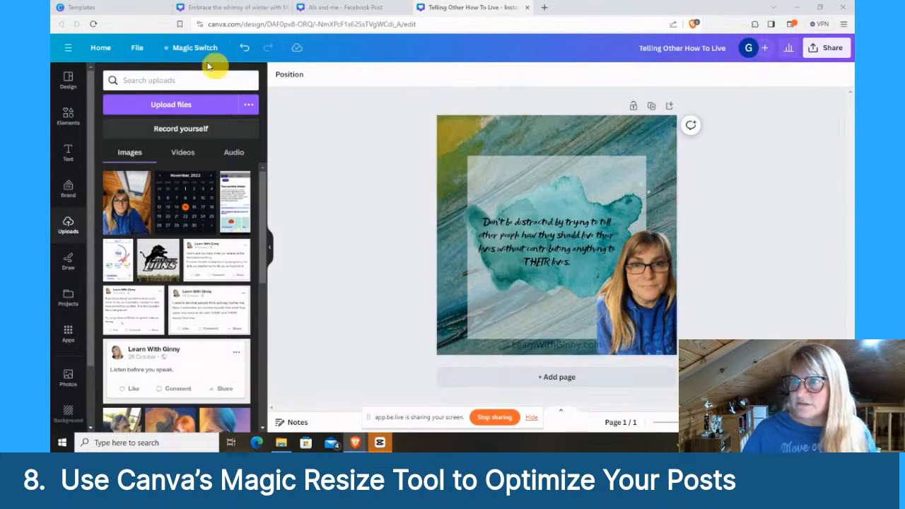
Step: Use Magic Switch to copy and resize the design to Facebook Post (Landscape), 1200 × 630 px, and open the copy
left_click(189, 49)
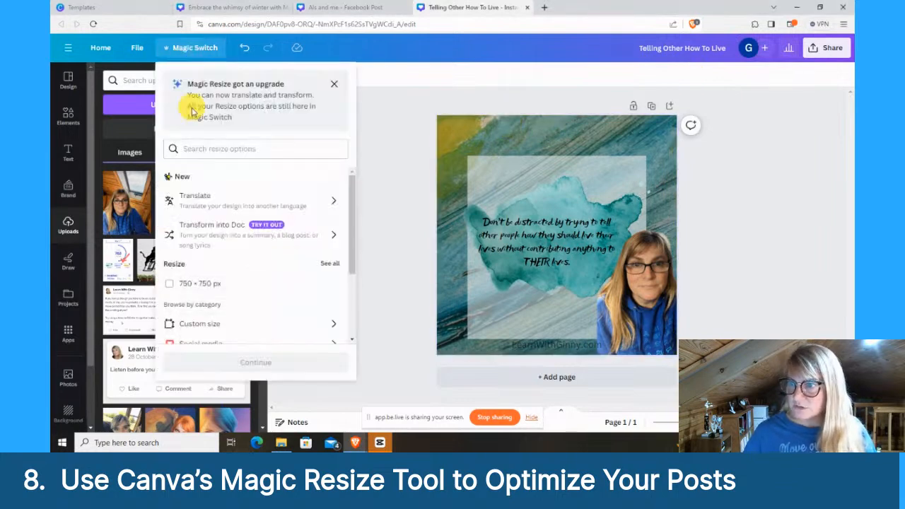
left_click(201, 150)
type("facebook")
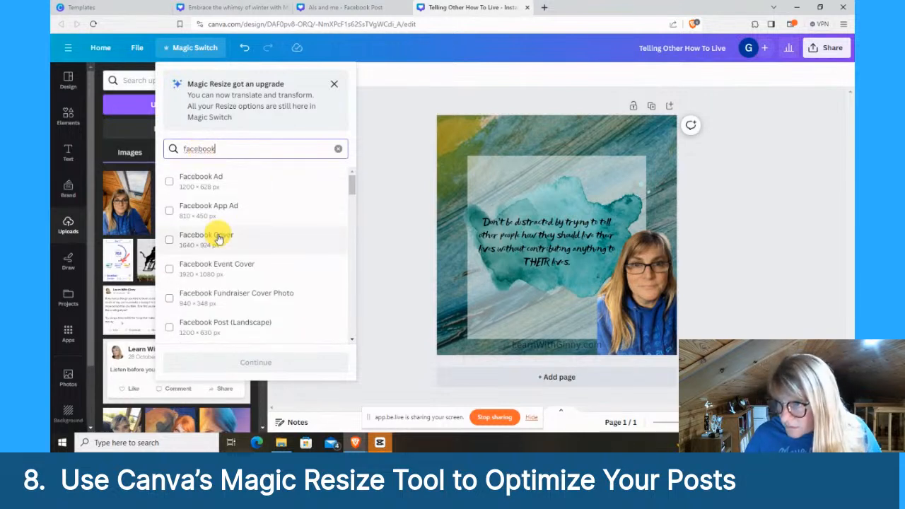
left_click(219, 332)
left_click(237, 363)
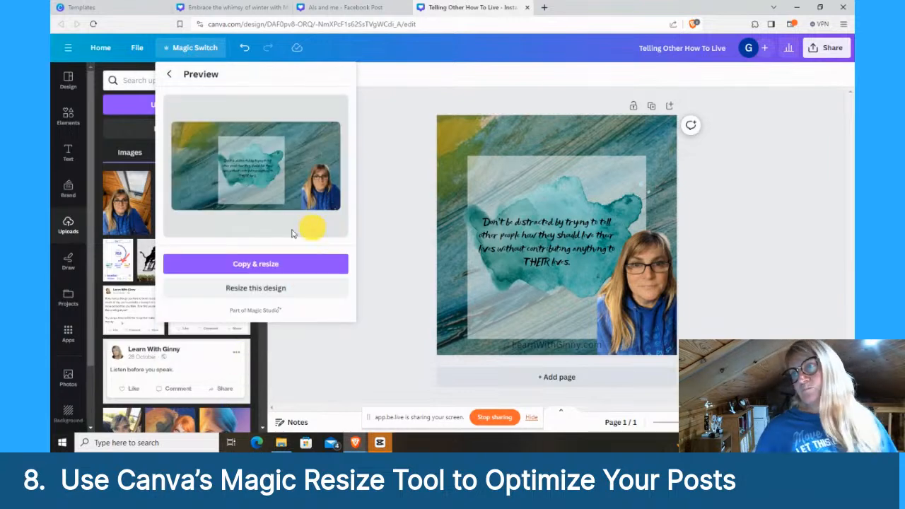
left_click(272, 265)
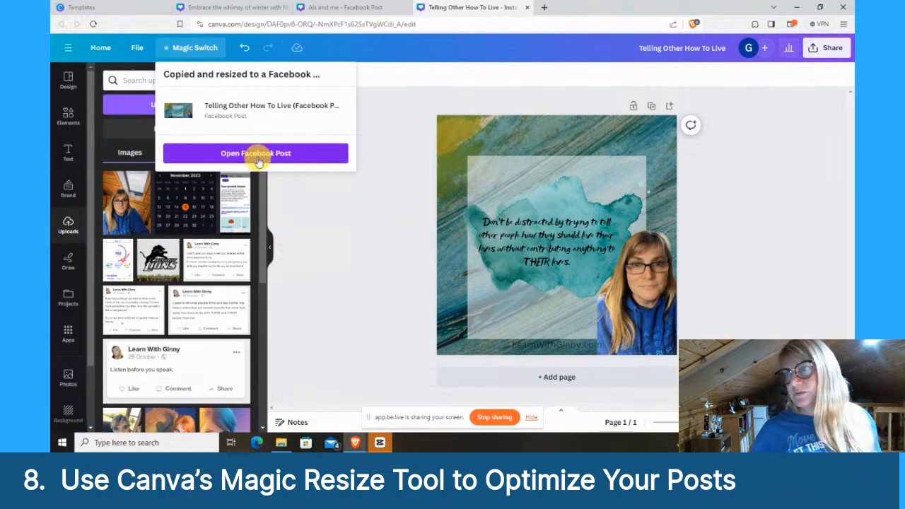
left_click(259, 155)
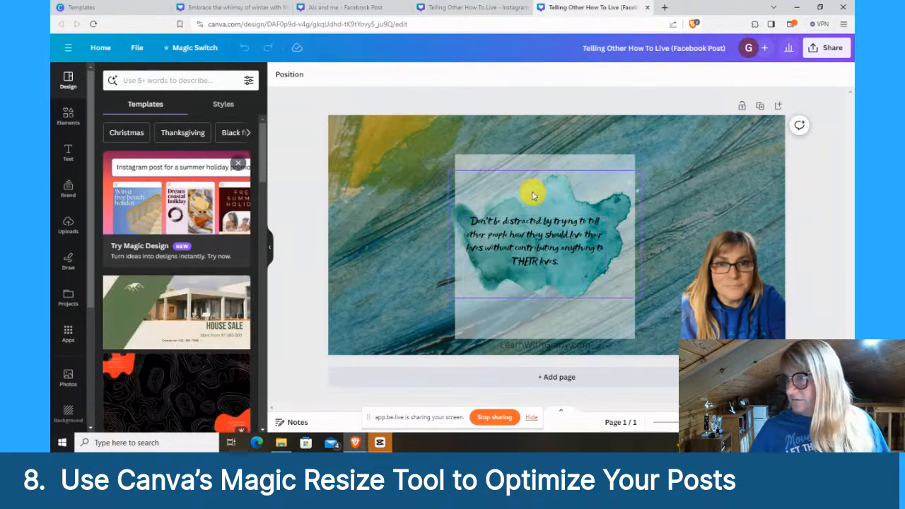
Step: Enlarge the quote, watercolor splash and pale square together to fill the Facebook post's height, and center them on the page
left_click_drag(406, 142, 661, 337)
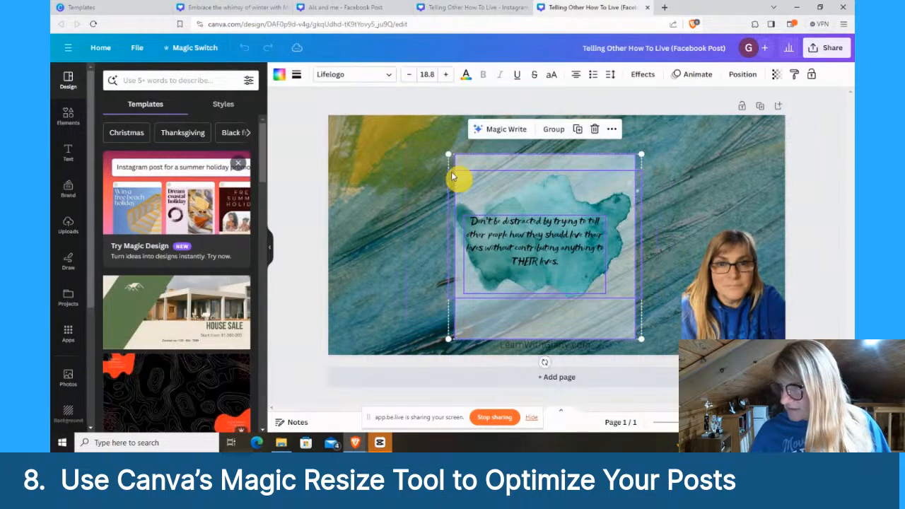
left_click_drag(441, 159, 340, 149)
left_click_drag(501, 184, 532, 187)
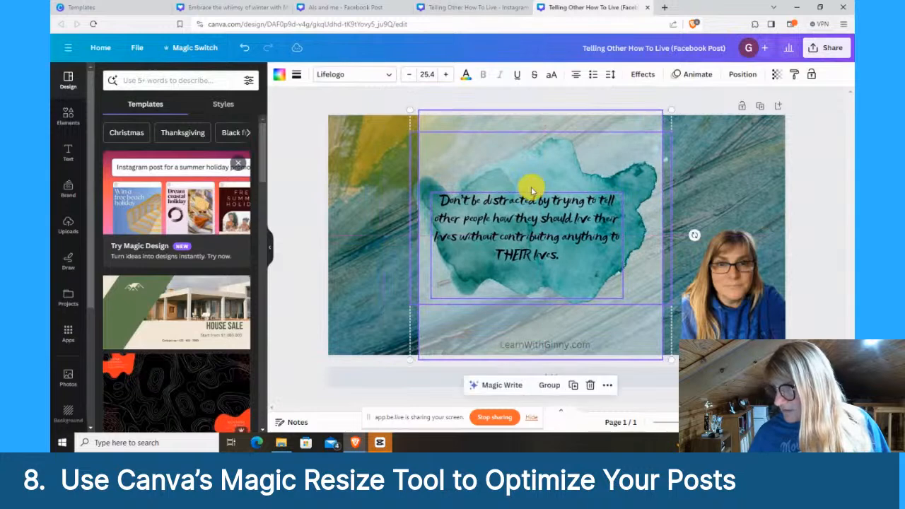
Step: Enlarge the woman's cutout photo in the Facebook post until it reaches the pale square
left_click(689, 205)
left_click_drag(683, 181, 627, 128)
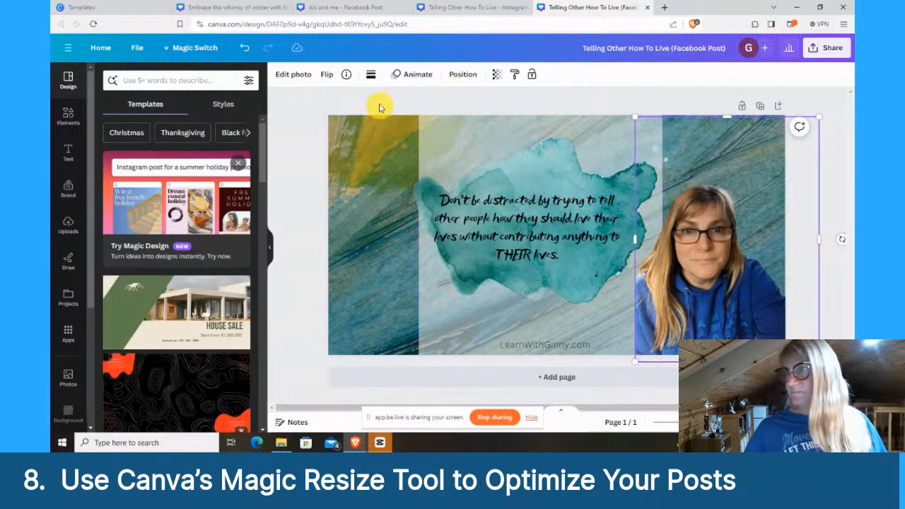
left_click(374, 99)
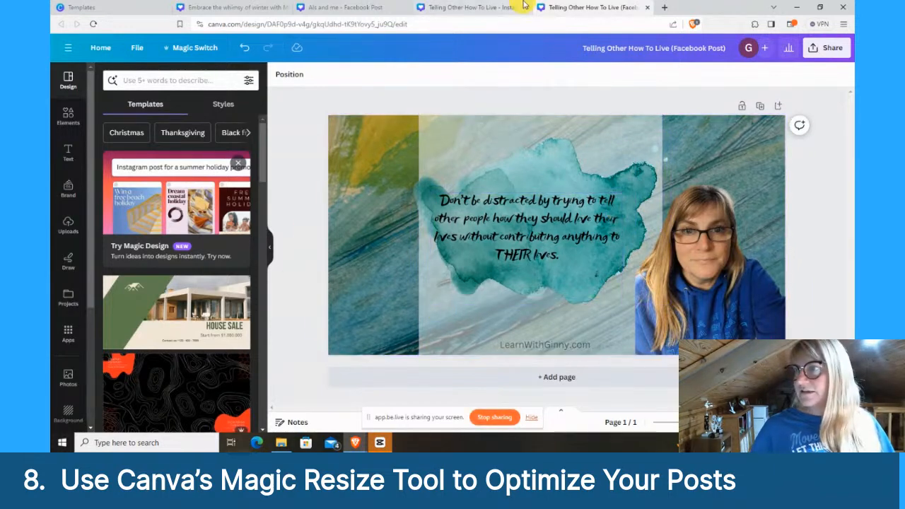
Step: Compare the original Instagram post with the resized Facebook post version
left_click(463, 8)
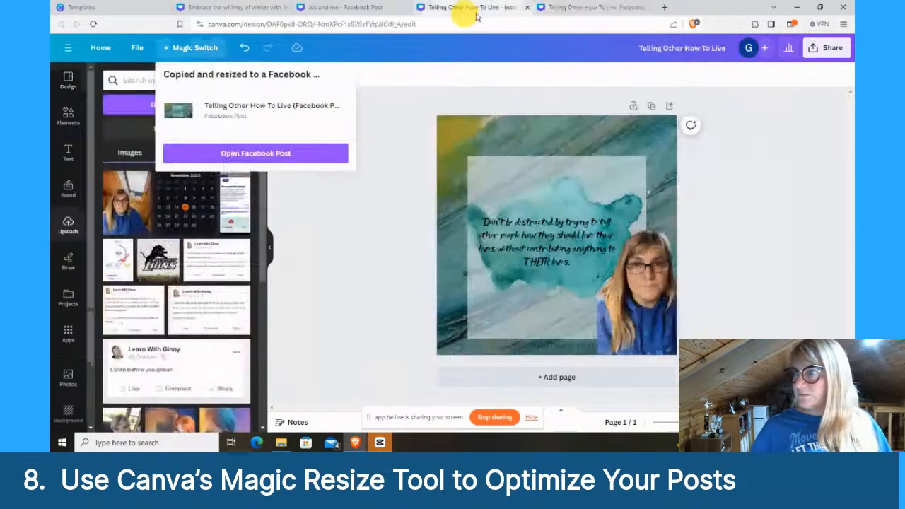
left_click(585, 7)
left_click(445, 9)
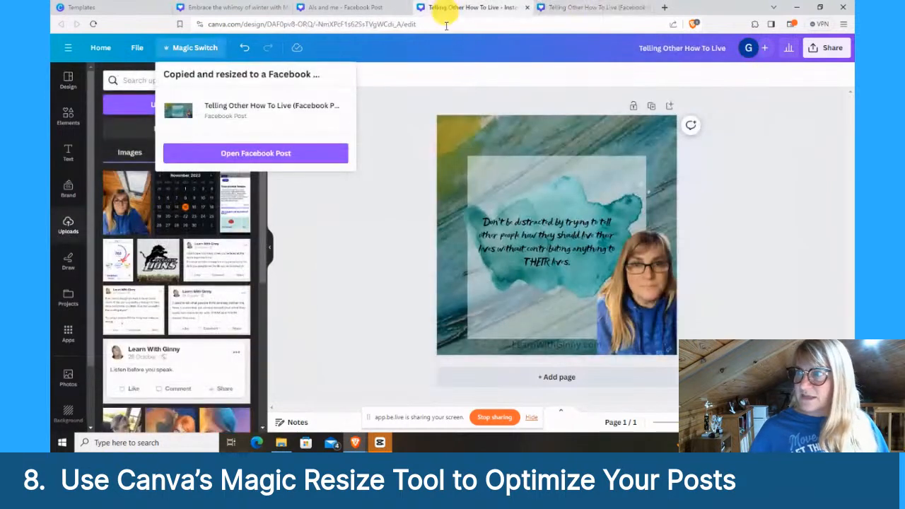
Step: Use Magic Switch to copy and resize the Instagram post to Facebook Story, 1080 × 1920 px, and open the copy
left_click(493, 137)
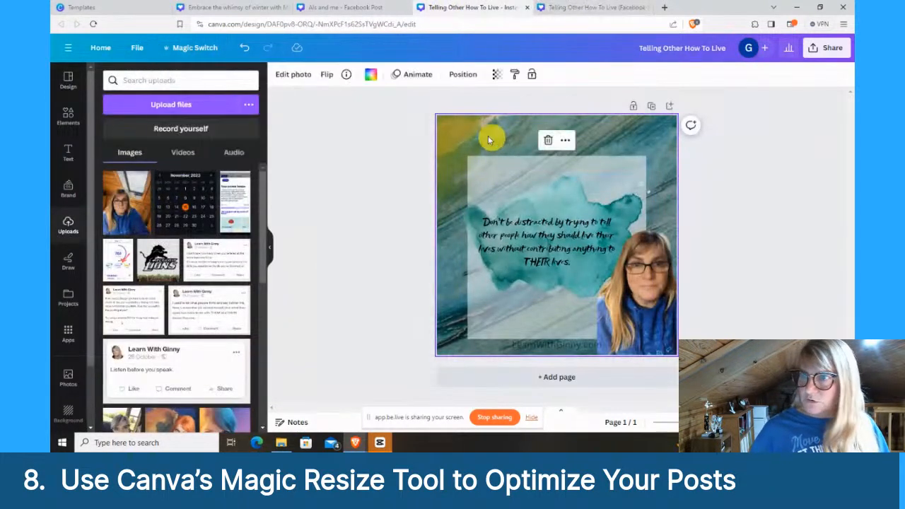
left_click(187, 47)
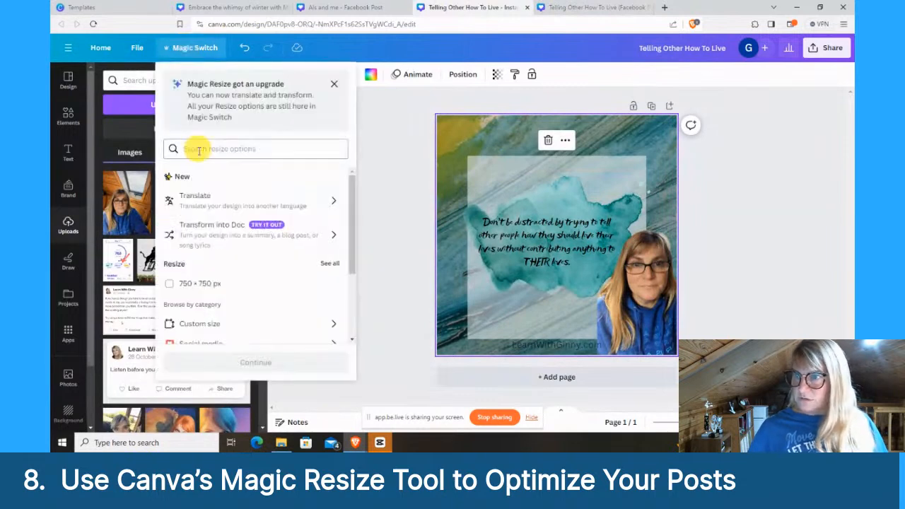
type("story")
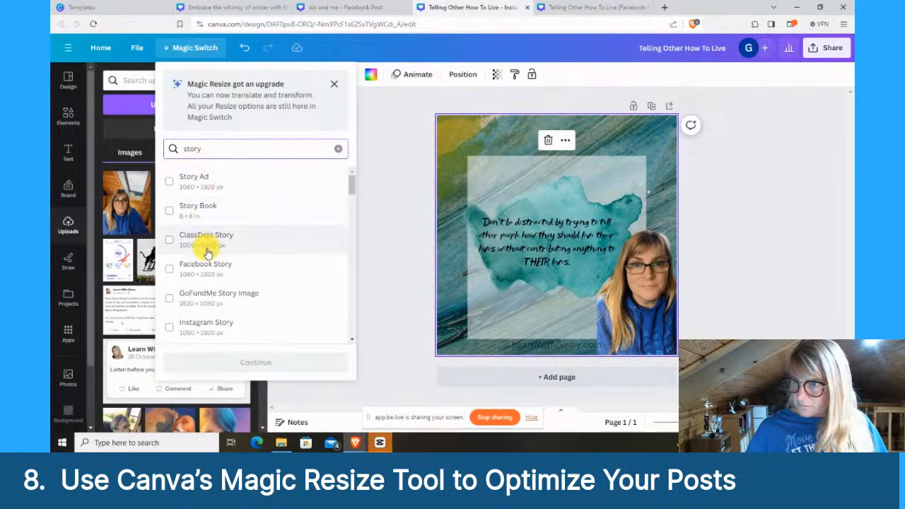
left_click(214, 269)
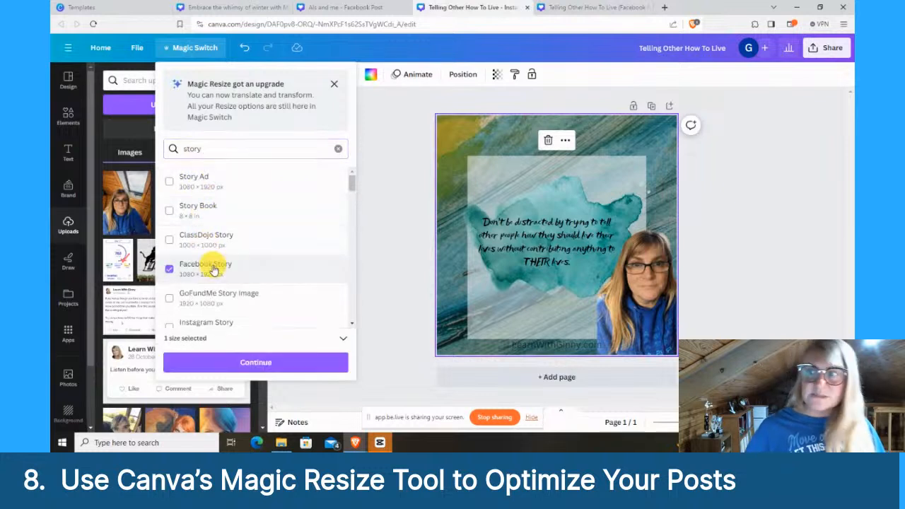
left_click(232, 365)
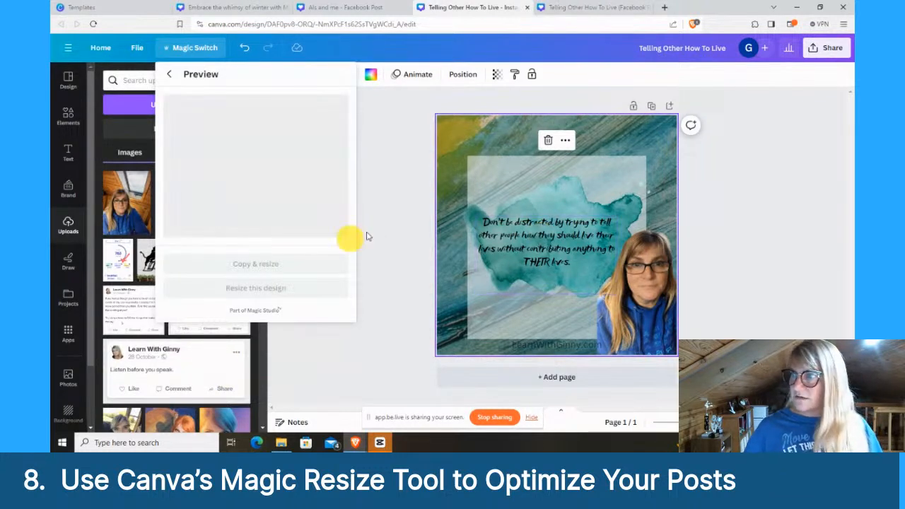
left_click(297, 263)
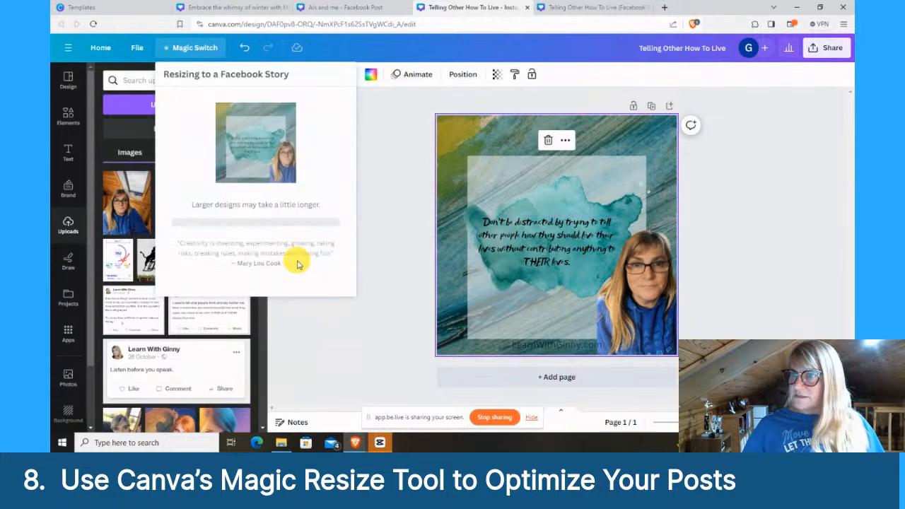
left_click(303, 152)
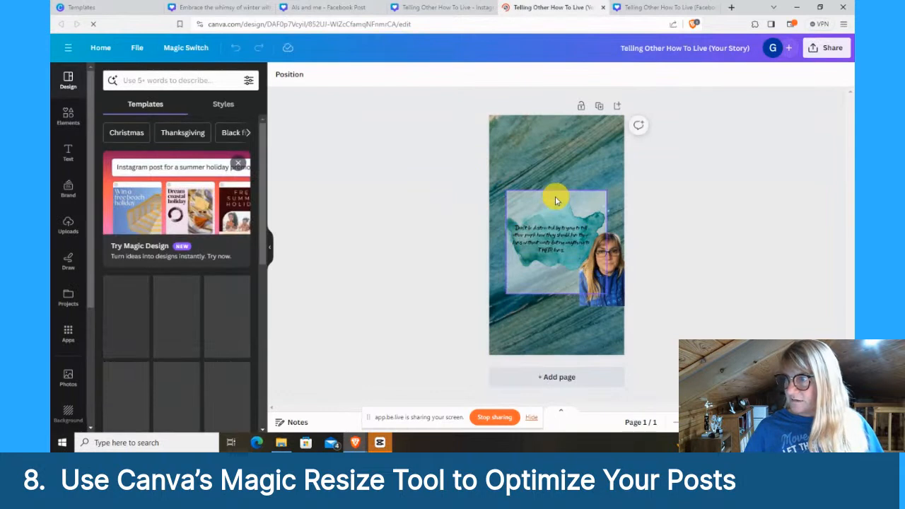
Step: Enlarge the pale square beyond the story's width and reposition it so bands of background remain above and below
left_click(554, 204)
left_click_drag(508, 188, 477, 106)
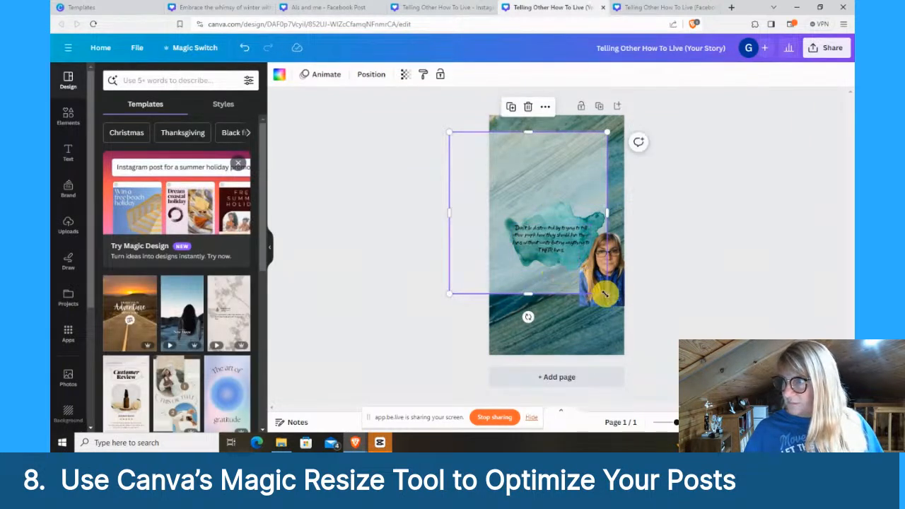
left_click_drag(611, 313, 645, 326)
left_click_drag(519, 181, 542, 195)
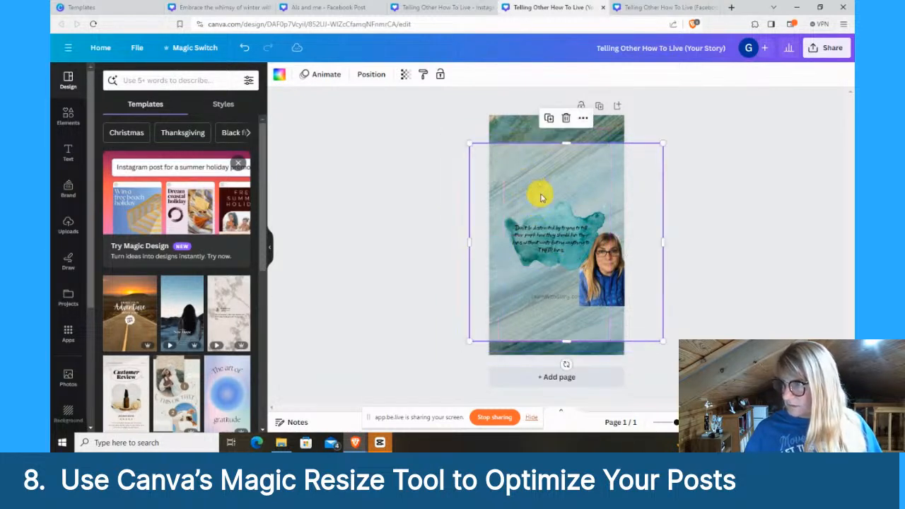
left_click(824, 168)
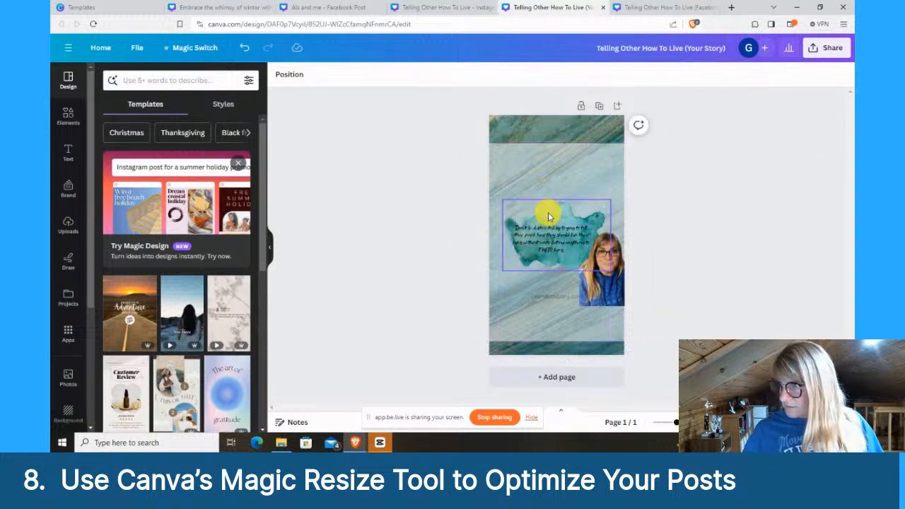
Step: Enlarge the watercolor splash and quote text together to span the story's width, and move them up to center horizontally
left_click(549, 215)
left_click(551, 231)
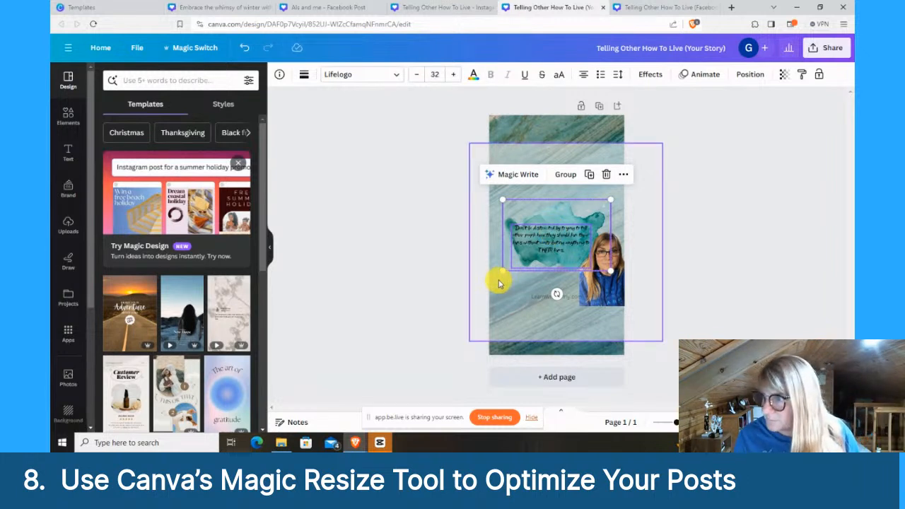
left_click_drag(500, 272, 468, 293)
left_click_drag(551, 267, 567, 244)
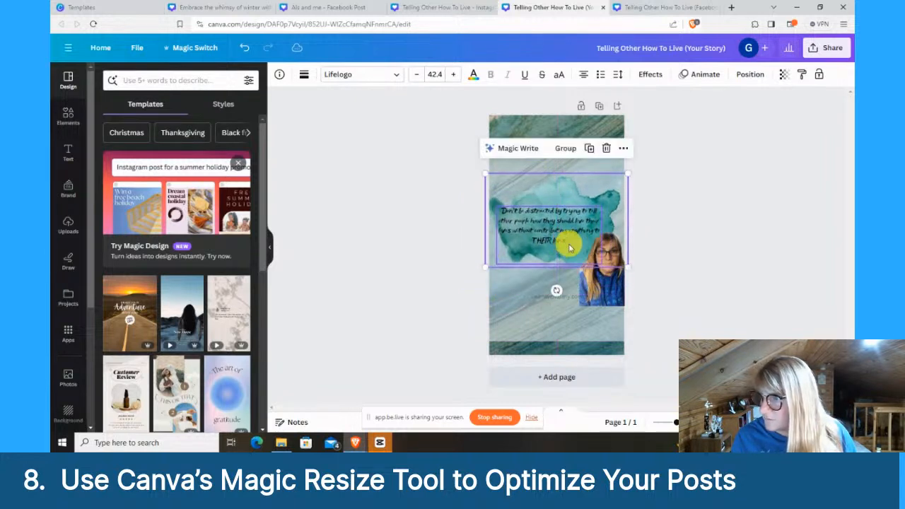
Step: Move the website text down near the pale square's lower edge and enlarge the woman's cutout photo in the story's lower right corner
left_click(559, 301)
left_click_drag(559, 304, 540, 356)
left_click(616, 274)
left_click_drag(598, 307, 617, 310)
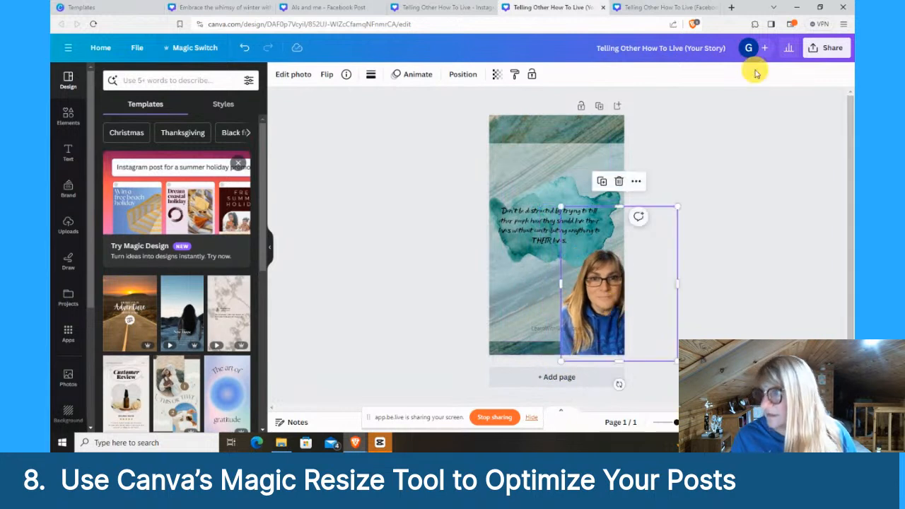
left_click(728, 139)
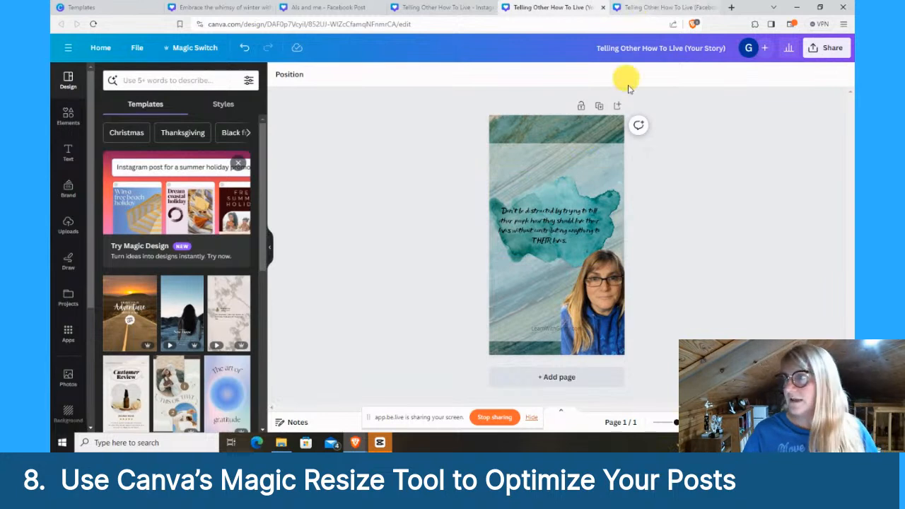
Step: Close the story, Facebook post, Instagram post and winter unicorn designs, leaving the AIs and me design open
left_click(720, 11)
left_click(714, 7)
left_click(649, 7)
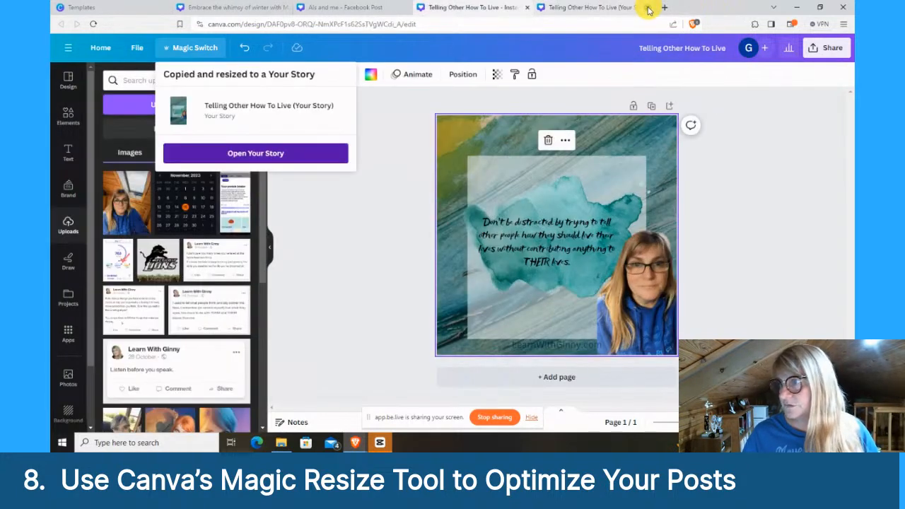
left_click(526, 8)
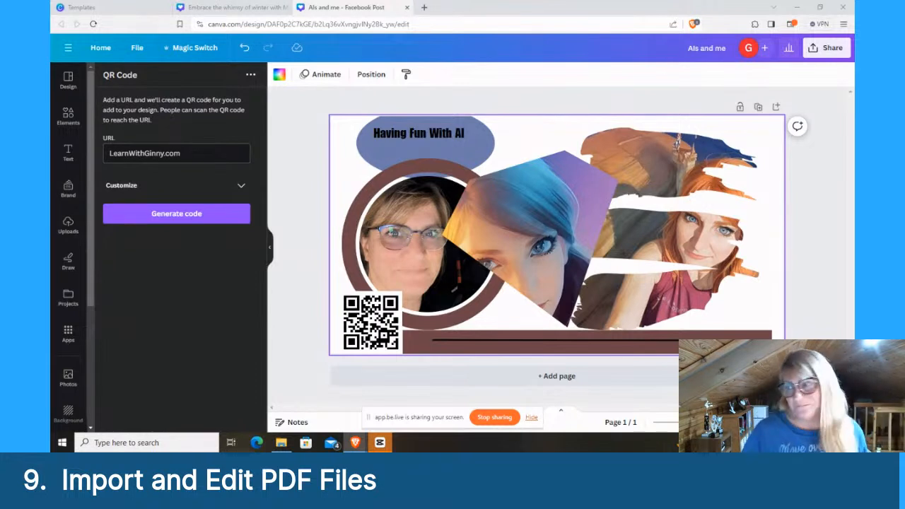
left_click(252, 8)
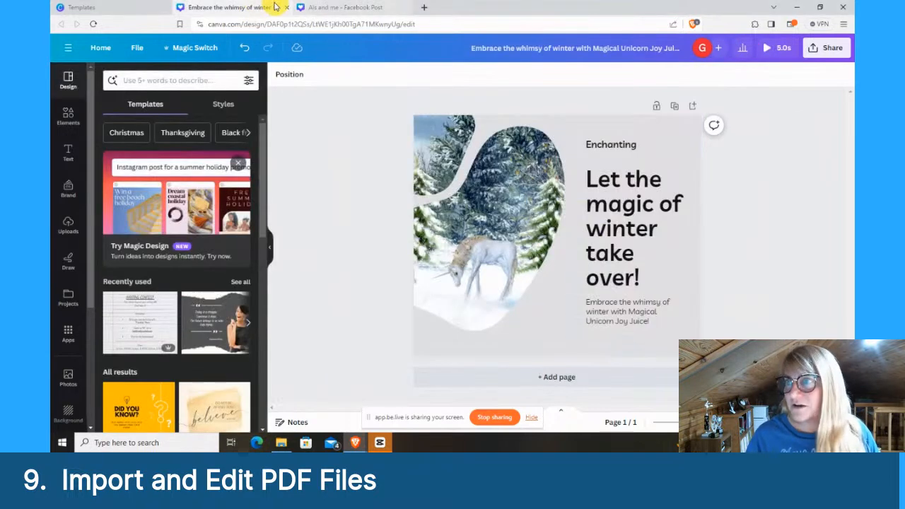
left_click(286, 8)
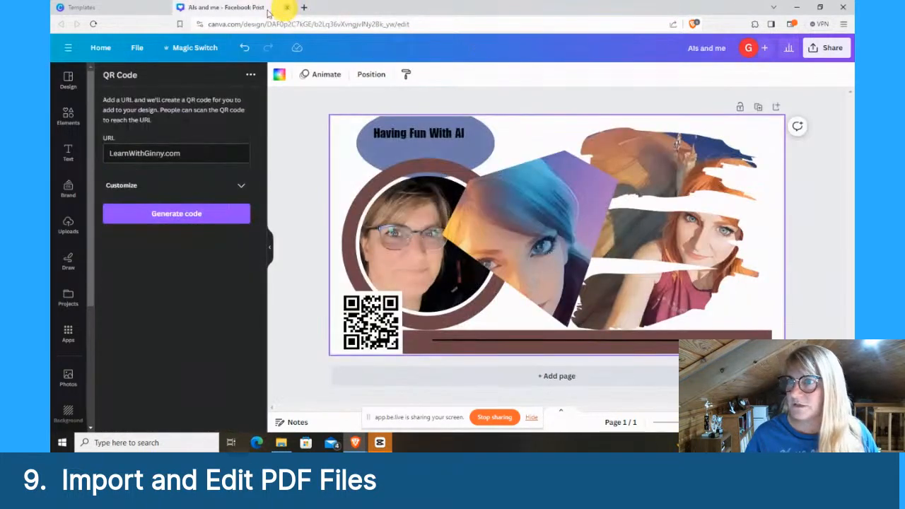
Step: Start a new design from an imported file, choose The Ultimate List of Home Business Apps (1).pdf in Downloads, and cancel the selection
left_click(125, 7)
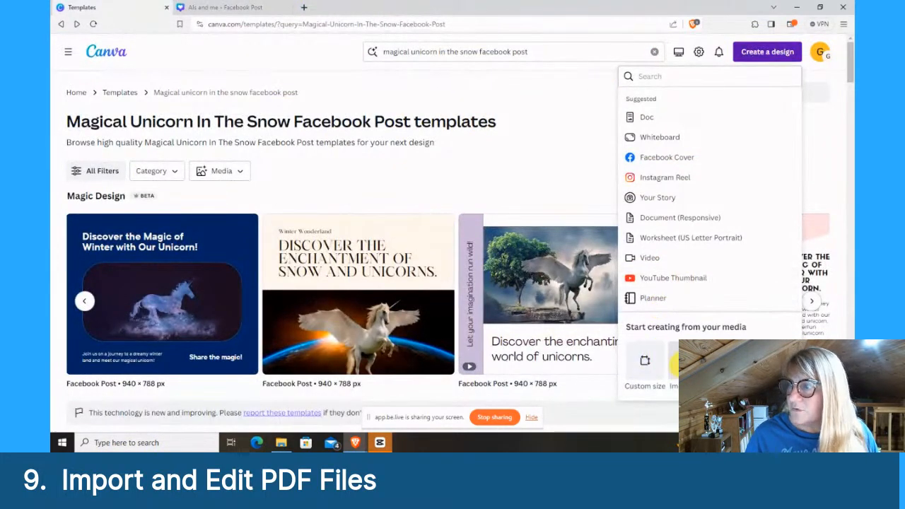
left_click(672, 361)
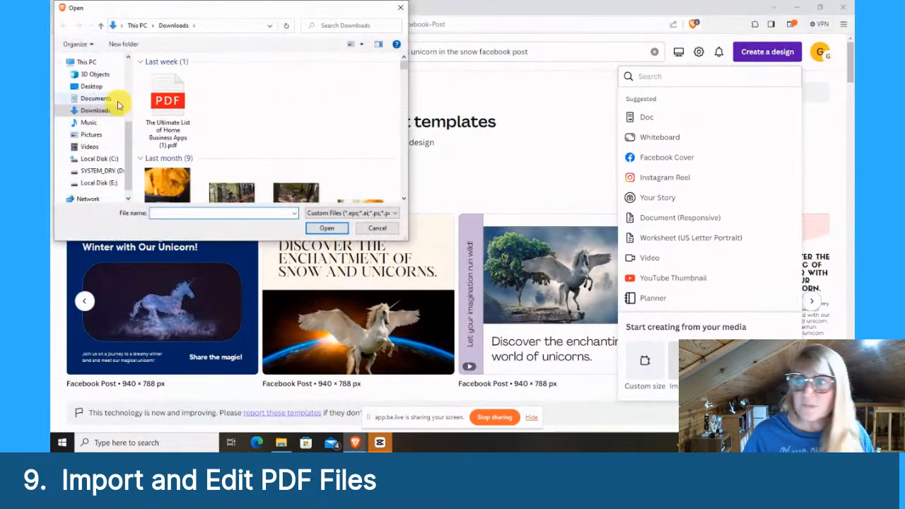
left_click(166, 100)
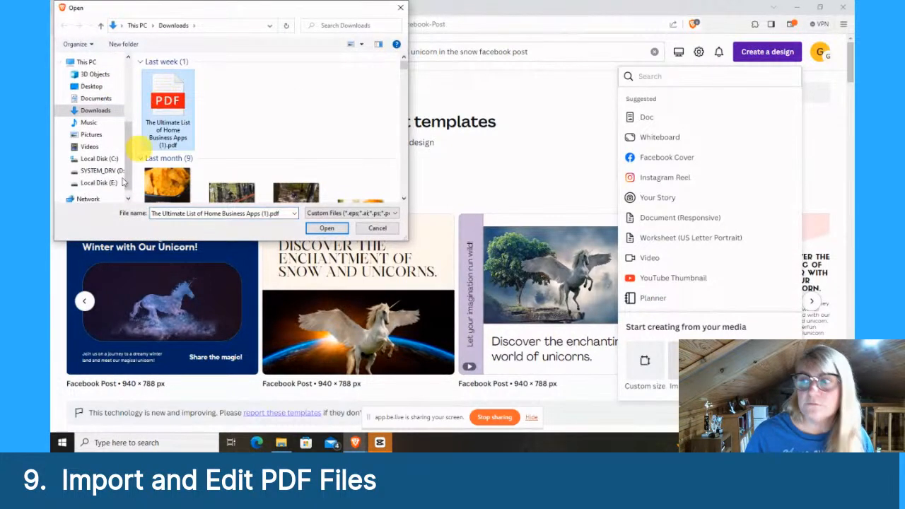
left_click(328, 229)
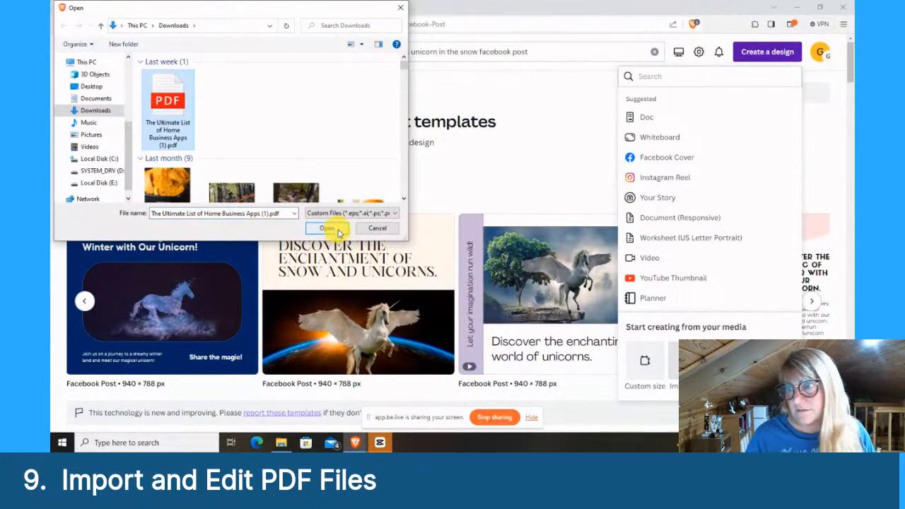
left_click(378, 228)
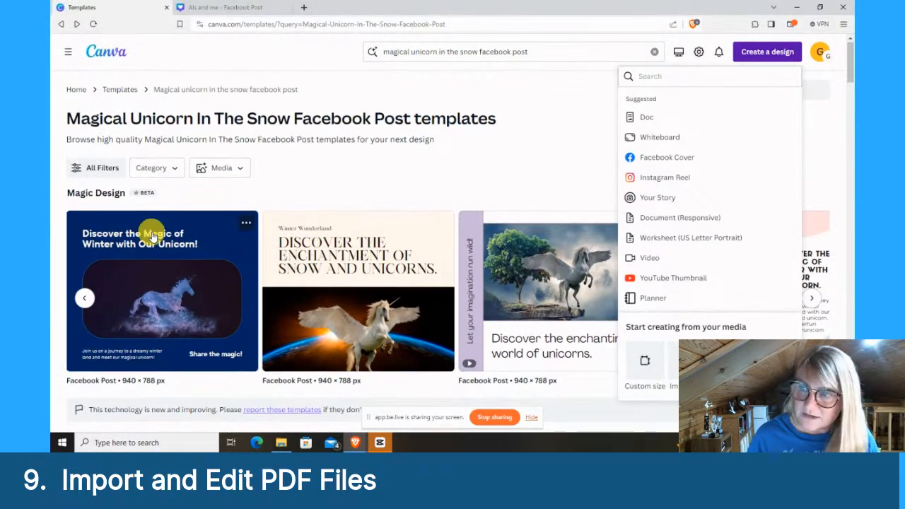
Step: Go to the Canva home page and open the imported The Ultimate List of Home Business Apps PDF from the recent designs
scroll(150, 237, "down", 3)
scroll(151, 236, "up", 3)
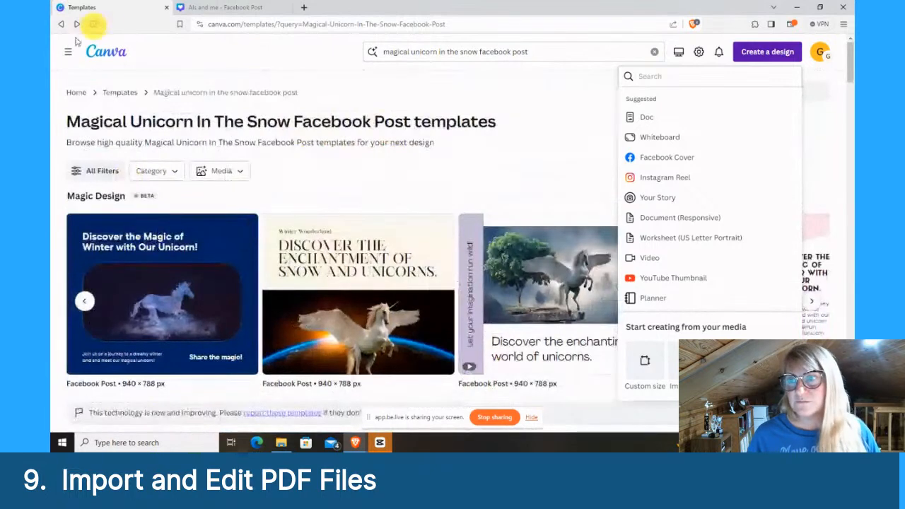
left_click(76, 93)
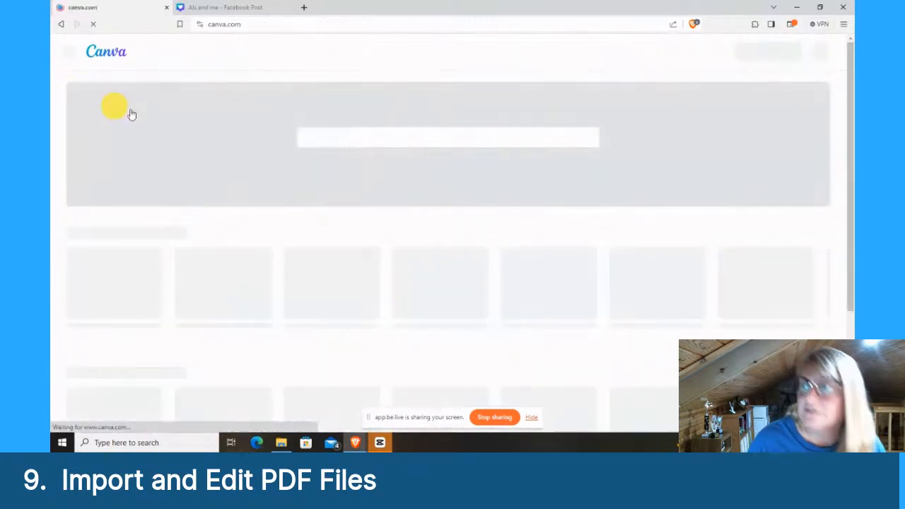
scroll(192, 283, "down", 1)
scroll(155, 231, "up", 1)
scroll(148, 231, "down", 1)
scroll(148, 232, "down", 5)
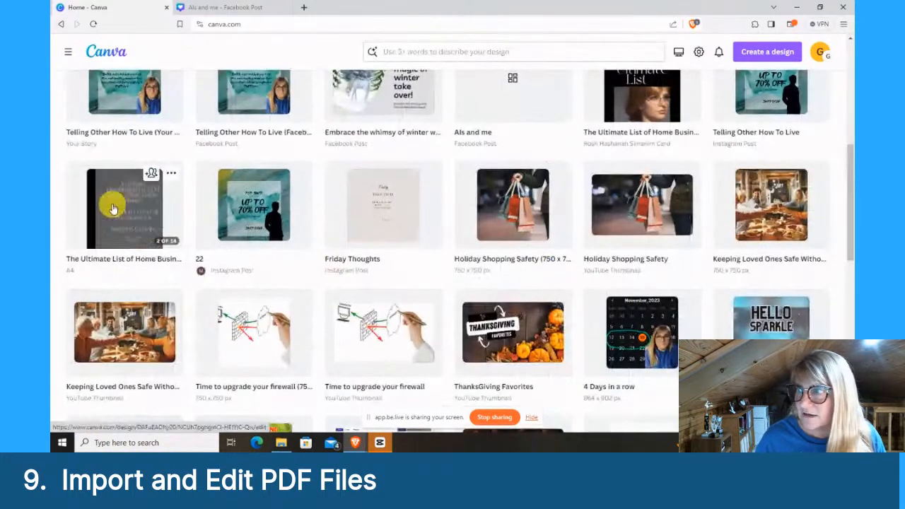
scroll(395, 169, "down", 1)
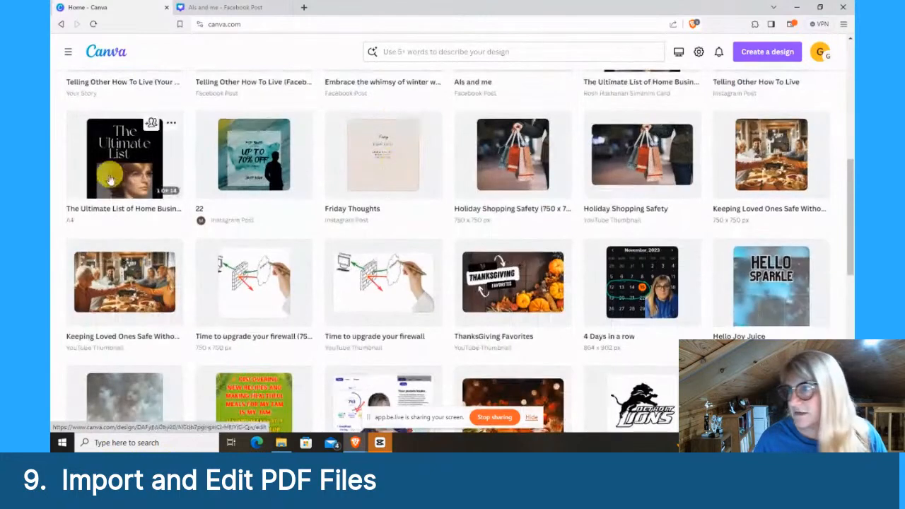
scroll(111, 177, "up", 4)
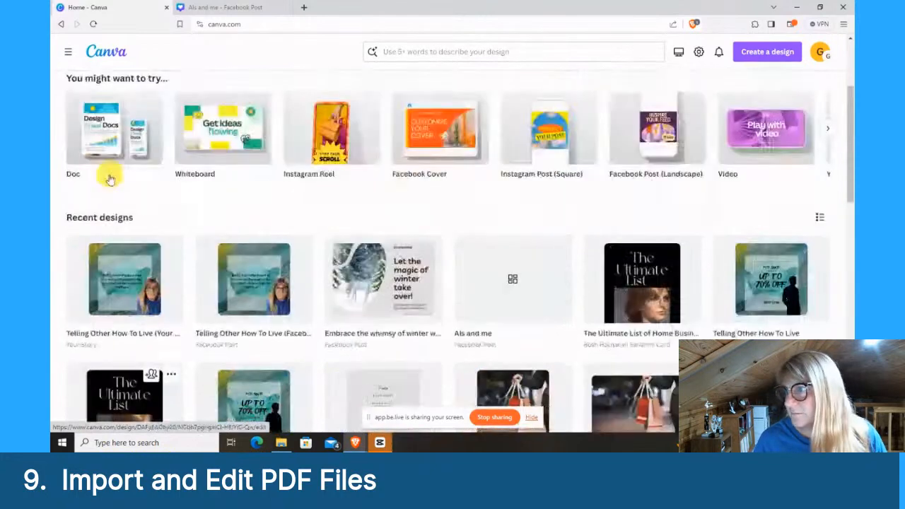
left_click(654, 285)
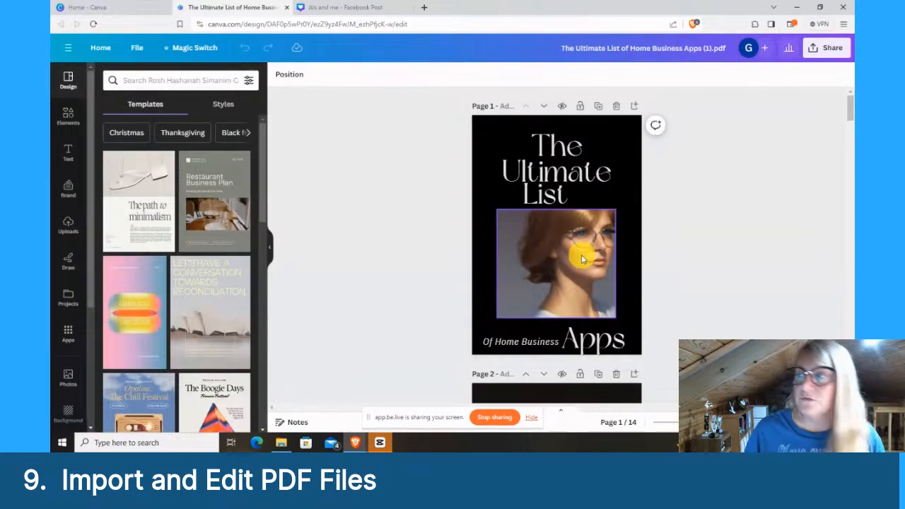
Step: Select the cover's "Of Home Business" text and look through the imported PDF's pages down to page 9
left_click(513, 343)
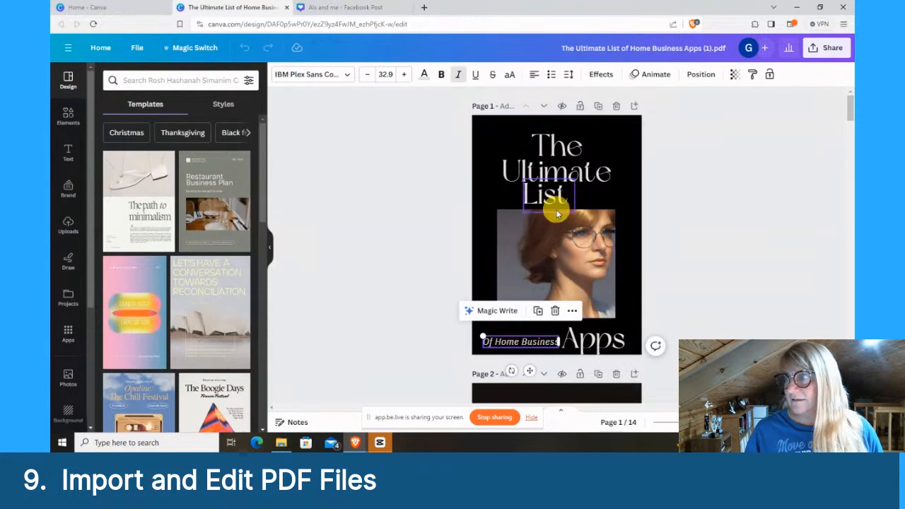
scroll(572, 262, "down", 15)
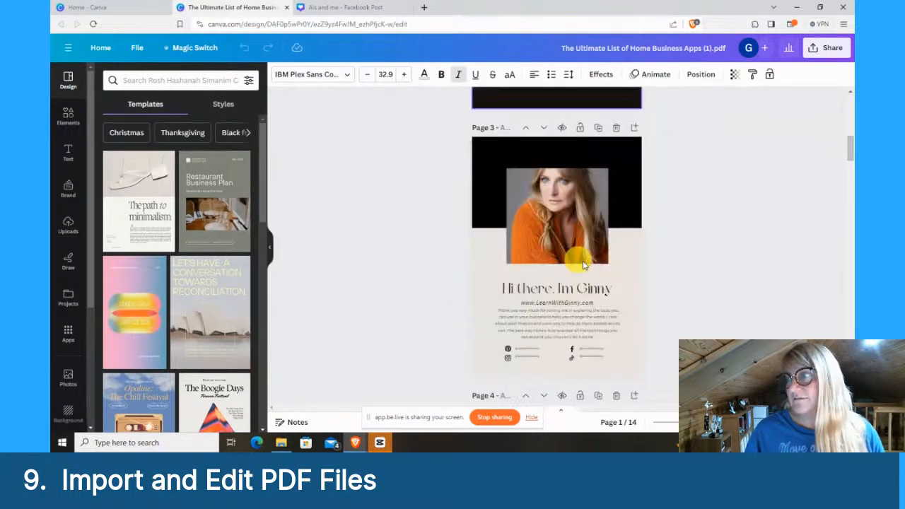
scroll(581, 262, "down", 5)
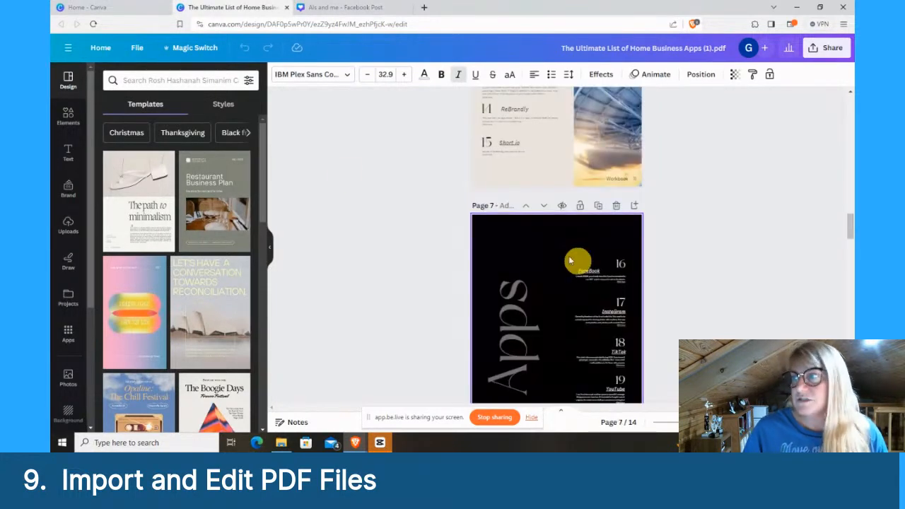
scroll(487, 155, "down", 6)
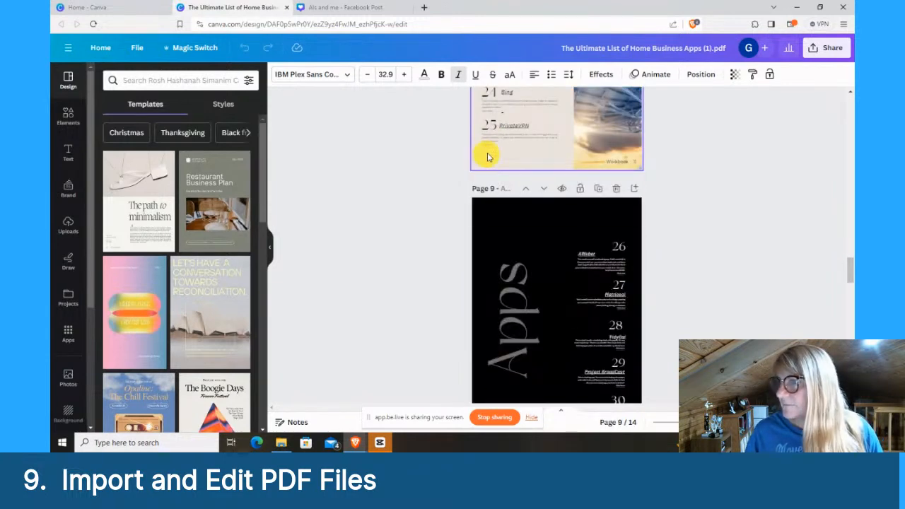
Step: Close the imported PDF design and return to the AIs and me Facebook post
left_click(288, 8)
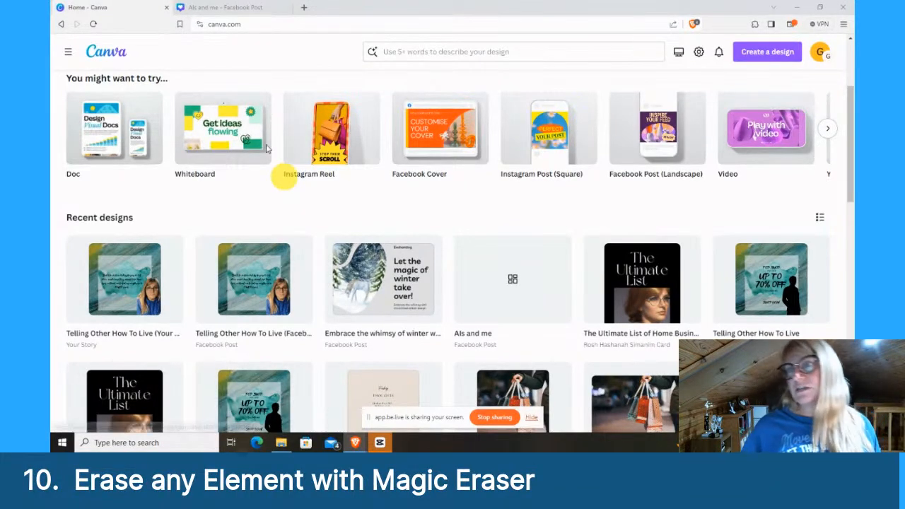
left_click(223, 8)
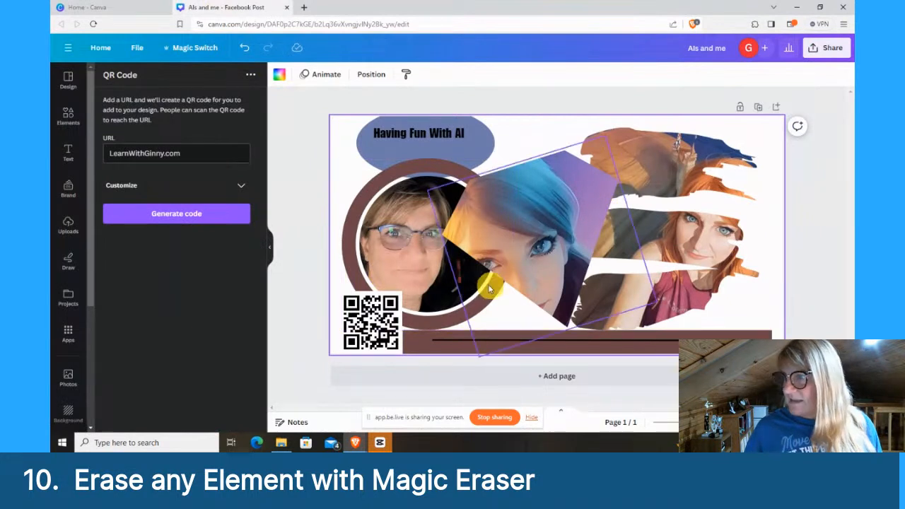
Step: Move the tilted blue-haired portrait off the circular photo and erase the red mark in that photo's dark background with Magic Eraser
left_click_drag(507, 288, 595, 201)
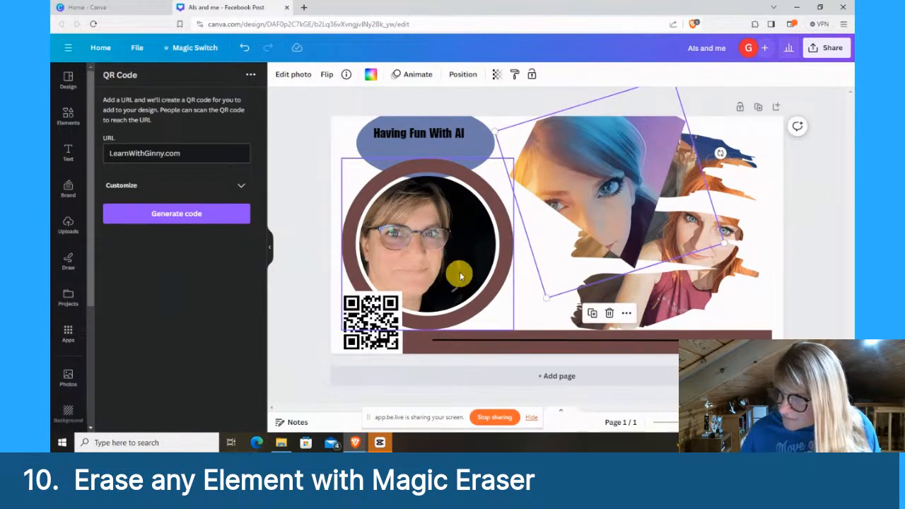
left_click(444, 243)
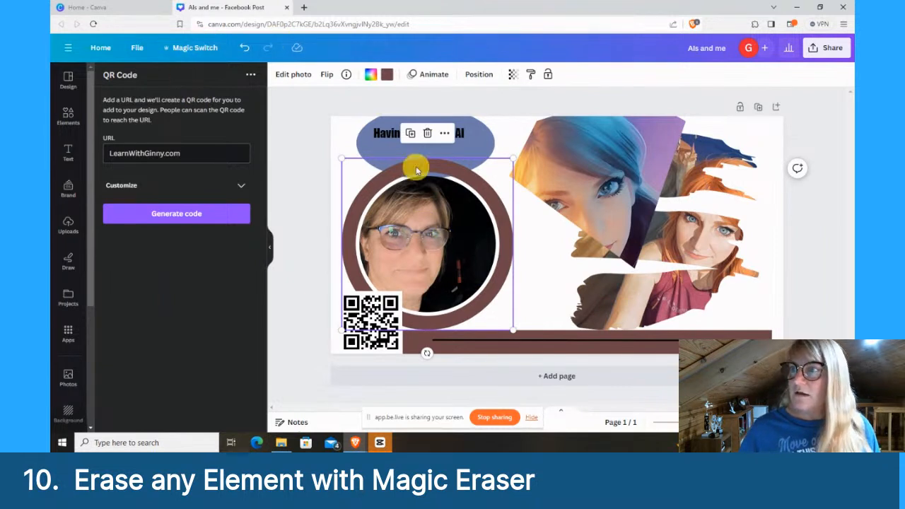
left_click(286, 77)
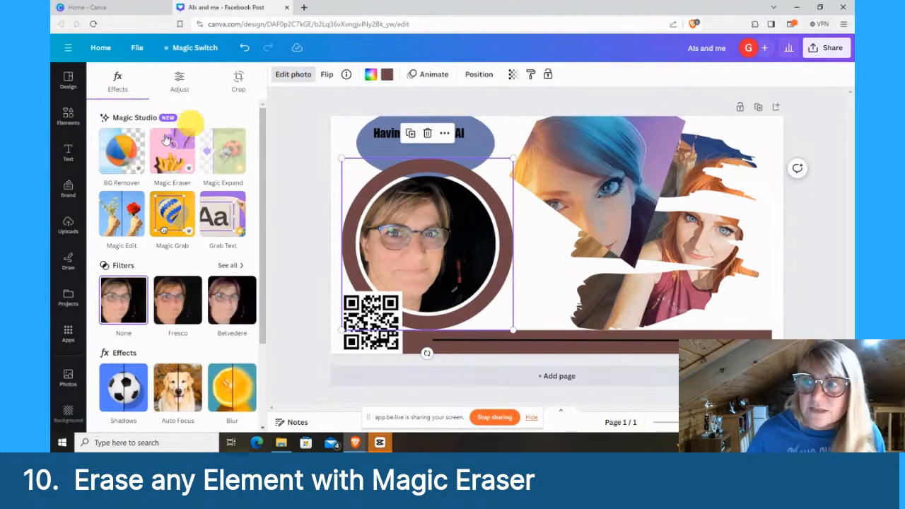
left_click(170, 168)
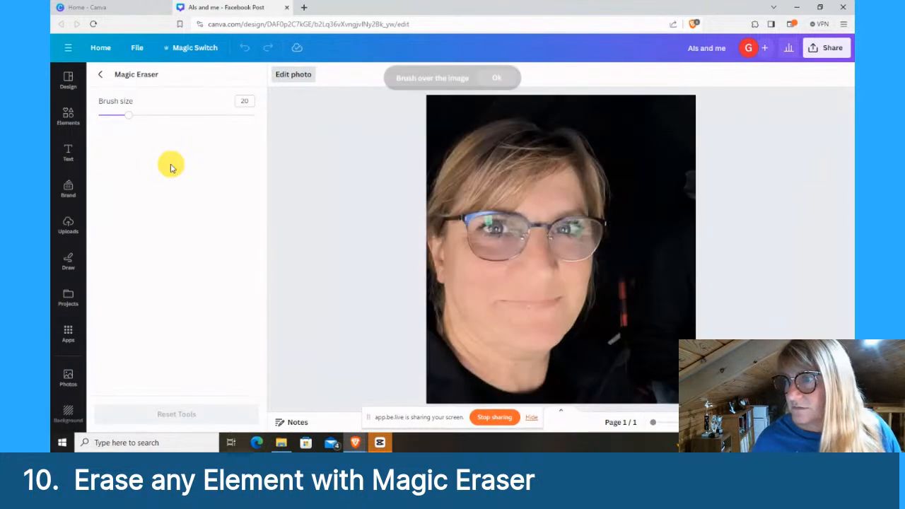
left_click_drag(624, 280, 626, 328)
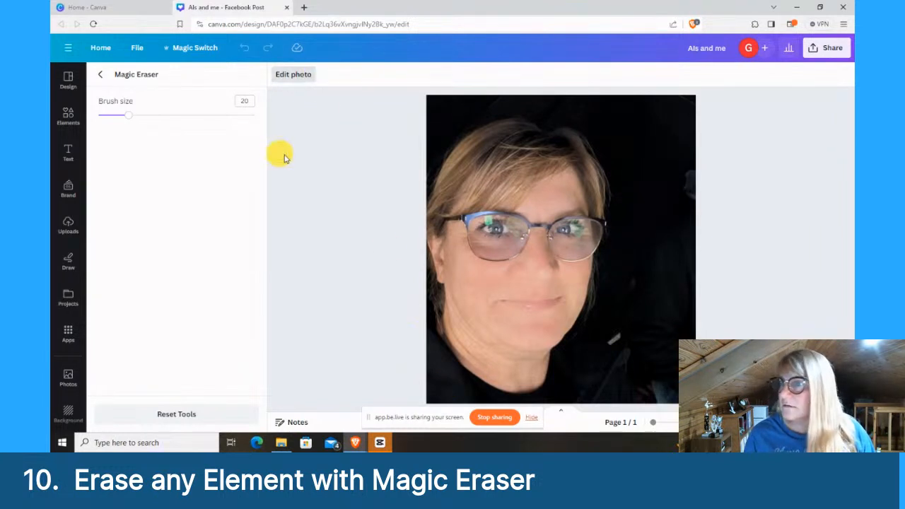
Step: Examine the retouched photo's dark background up close, moving the screen-sharing notice away from the lower edge of the image
key("ctrl+minus")
key("ctrl+plus")
key("ctrl+plus")
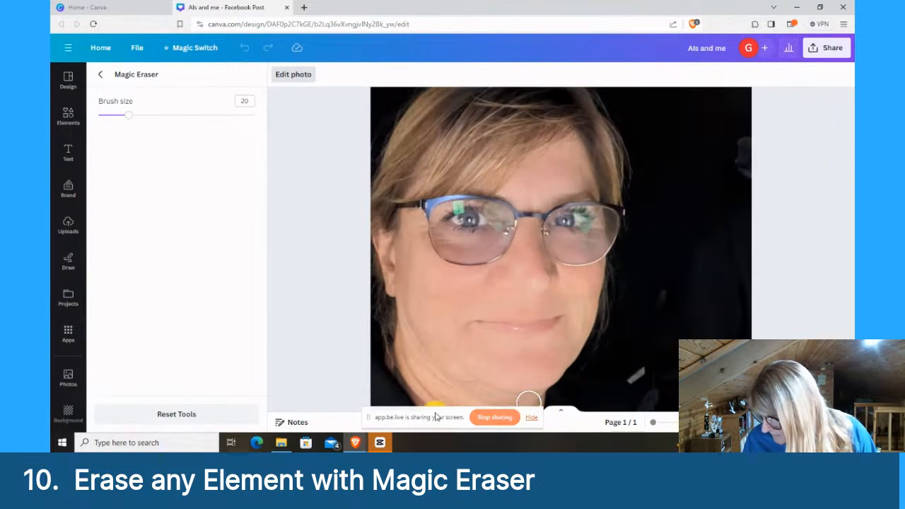
left_click_drag(430, 417, 456, 355)
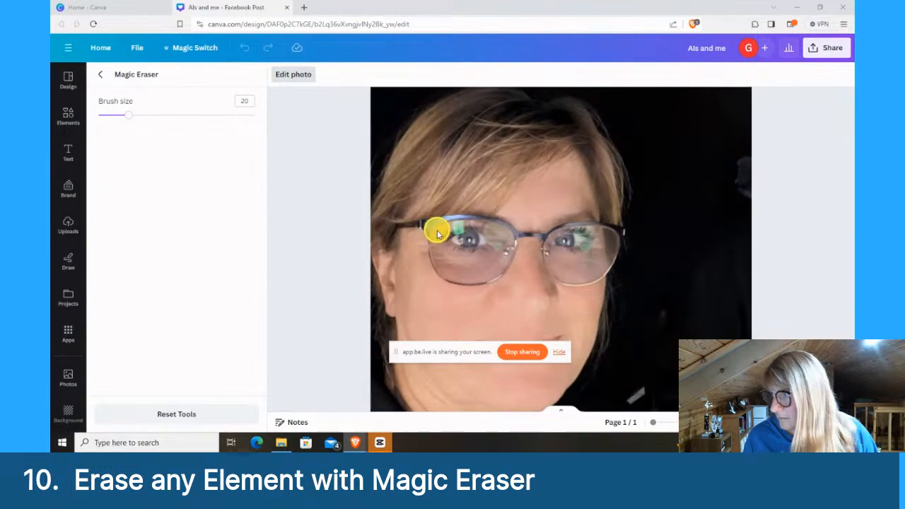
scroll(436, 233, "up", 2)
scroll(436, 234, "up", 3)
scroll(292, 212, "down", 7)
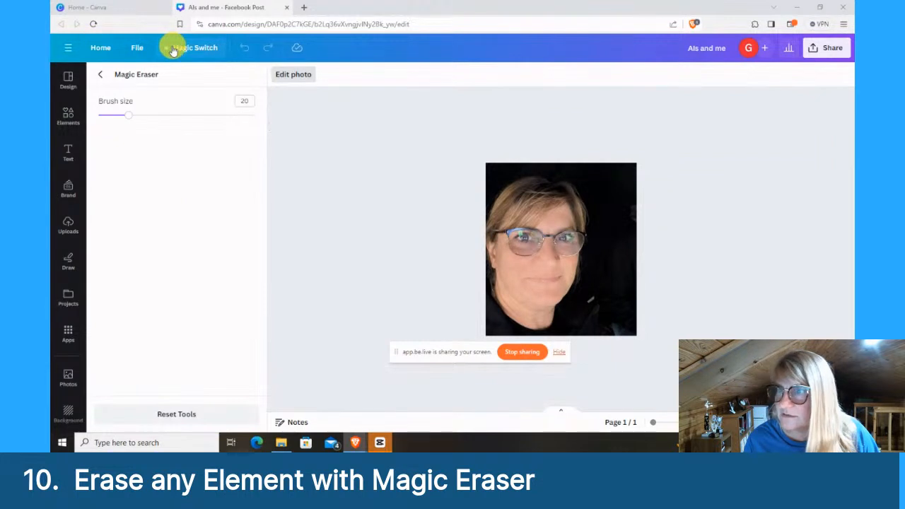
Step: Leave Magic Eraser and move the tilted blue-haired portrait back between the circular and brush-stroke photos, overlapping both
left_click(101, 77)
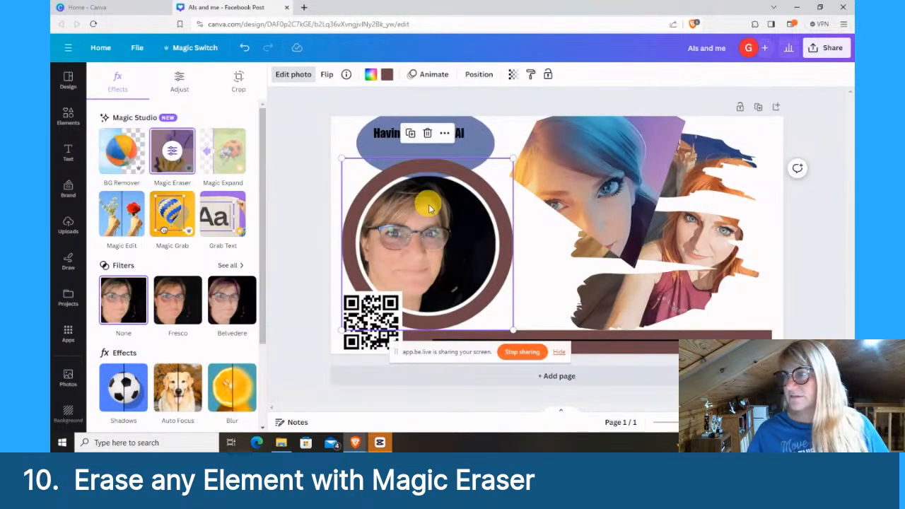
left_click_drag(611, 205, 579, 261)
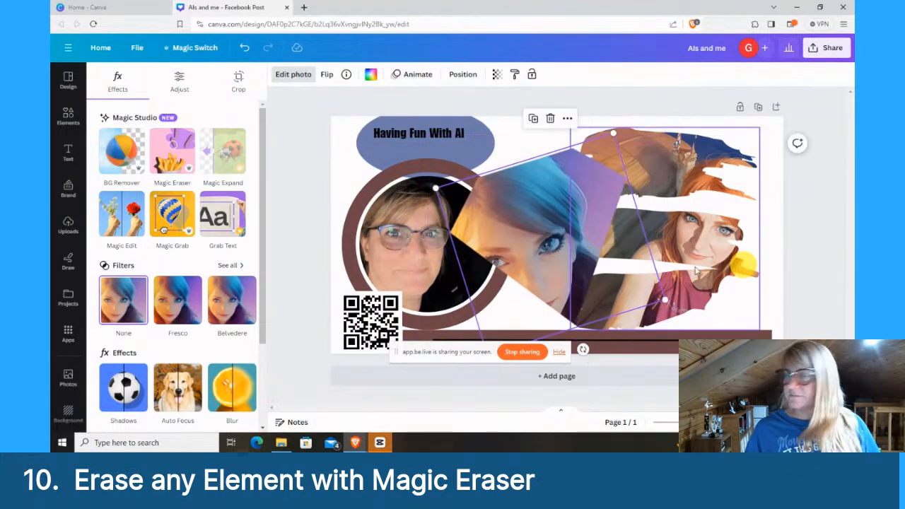